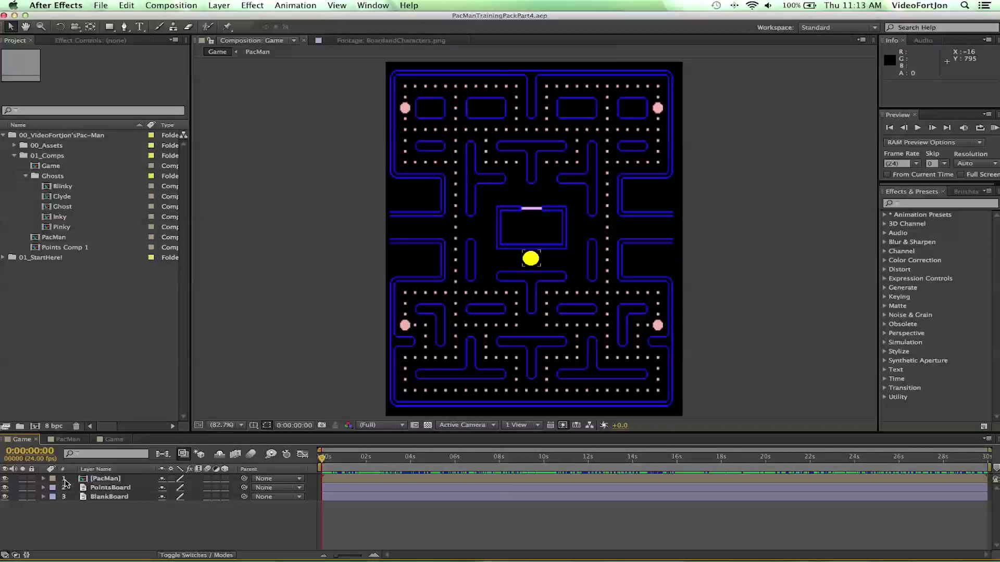
Show the PacMan layer's Position keyframes and scrub to the end of his maze route.
click(103, 479)
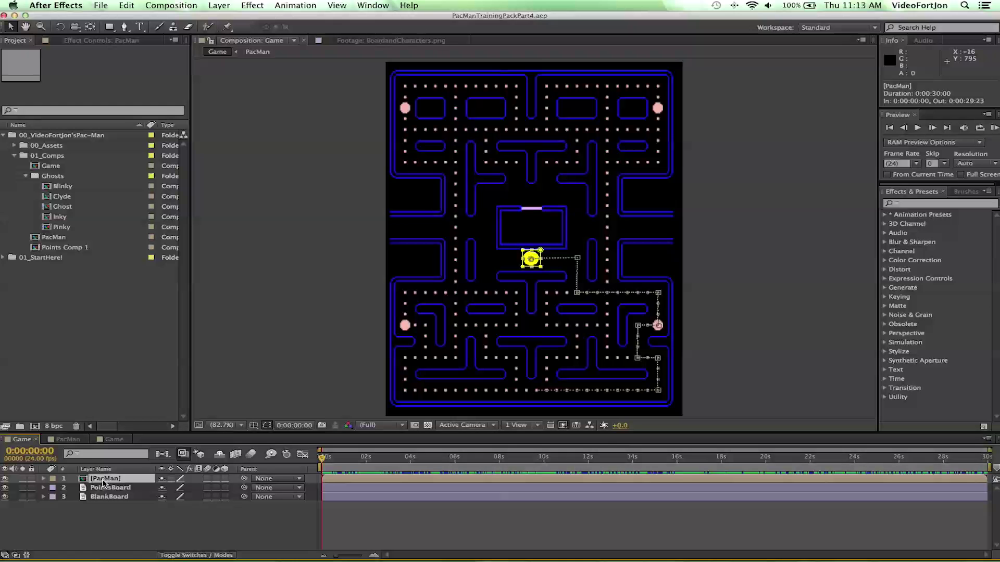
key(p)
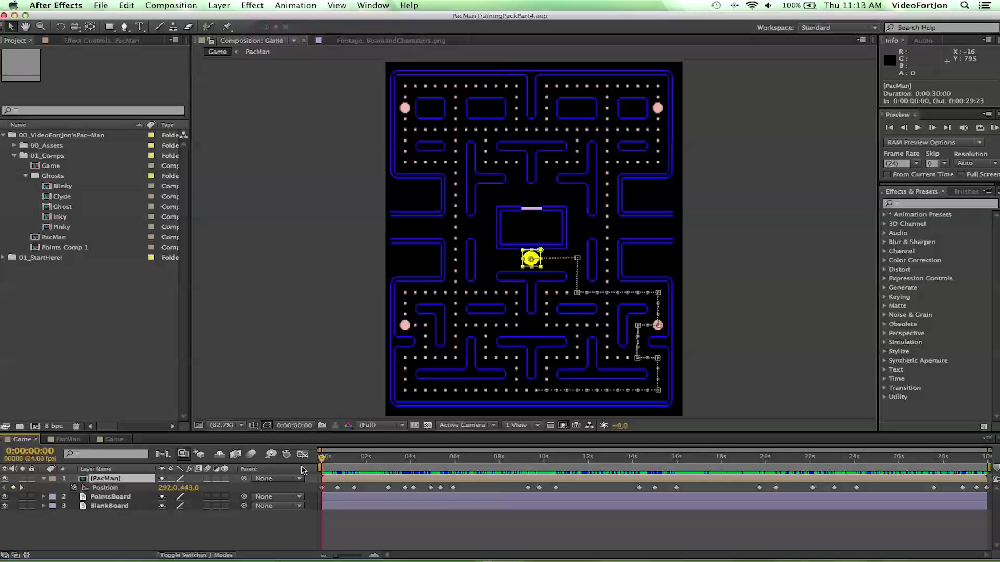
click(321, 458)
drag(321, 458, 987, 520)
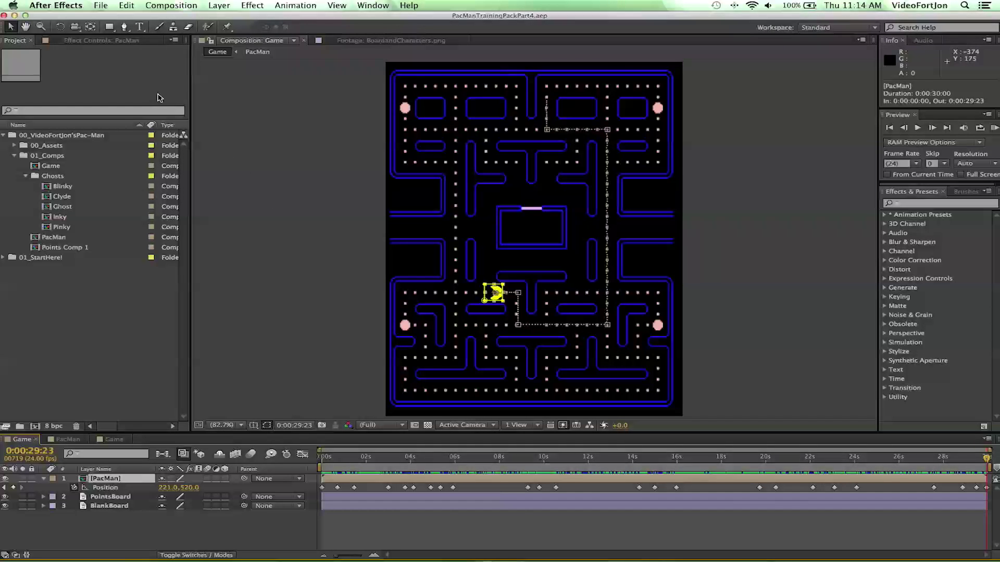
Take the Pen tool on the PointsBoard layer, zoom in on Pac-Man, and undo the stray path.
click(125, 27)
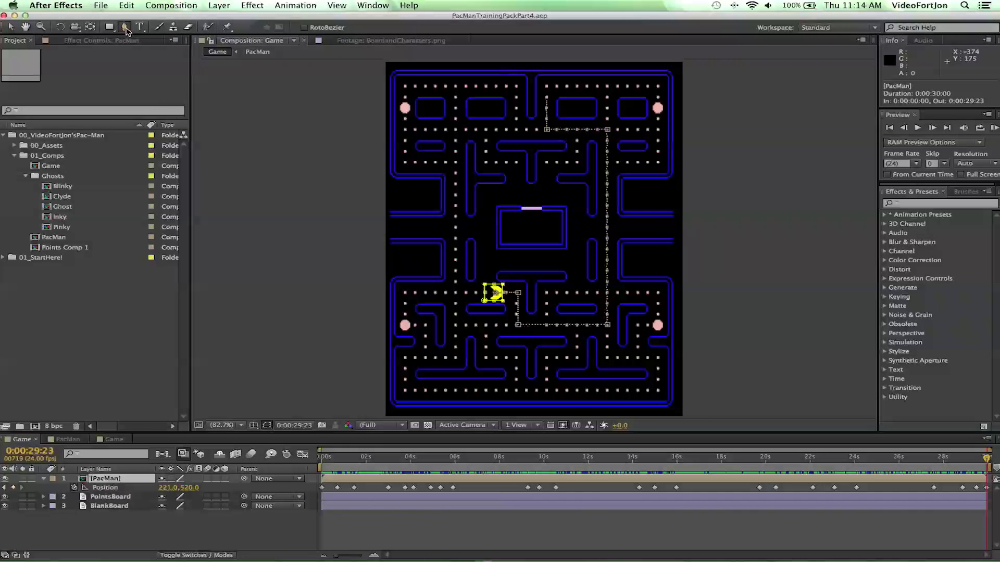
click(96, 497)
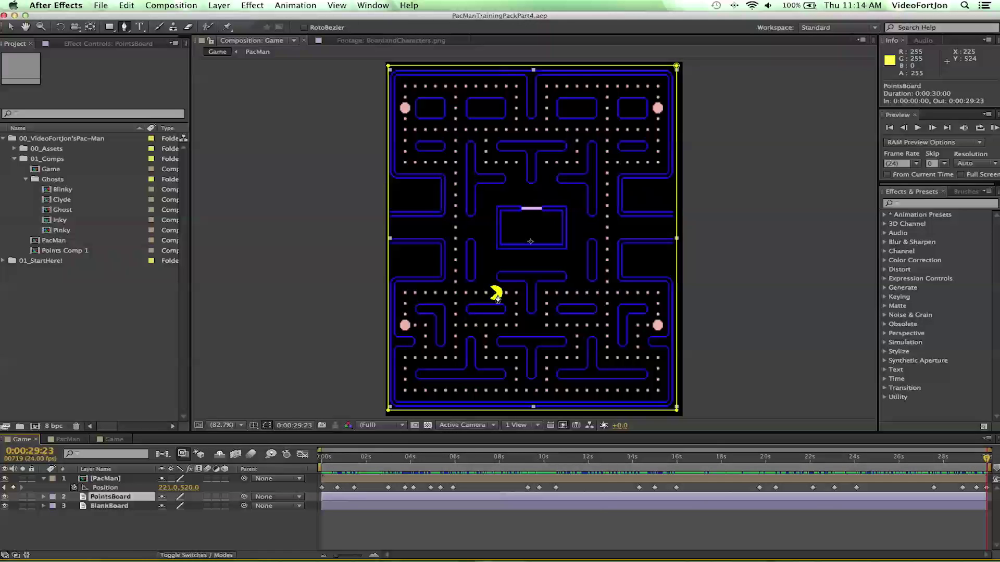
scroll(497, 294, up, 5)
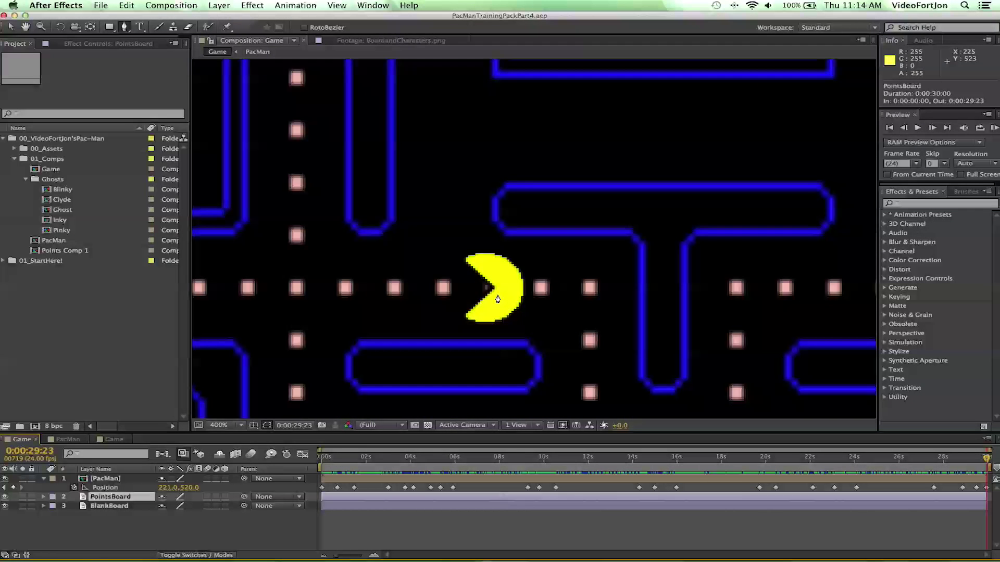
click(462, 263)
key(ctrl+z)
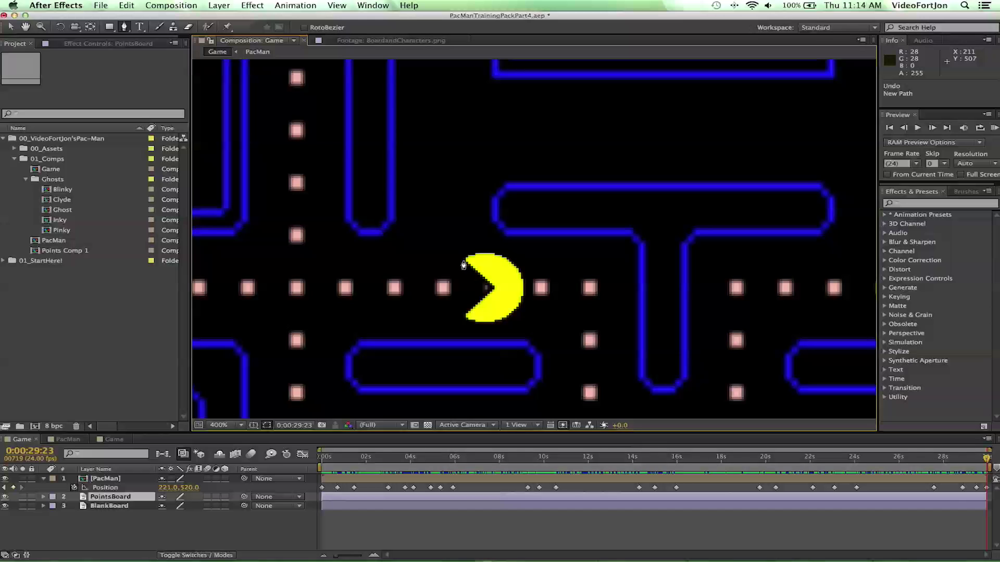
Place four Mask 2 points from Pac-Man's start: right, down, then right along the lower corridor.
click(463, 260)
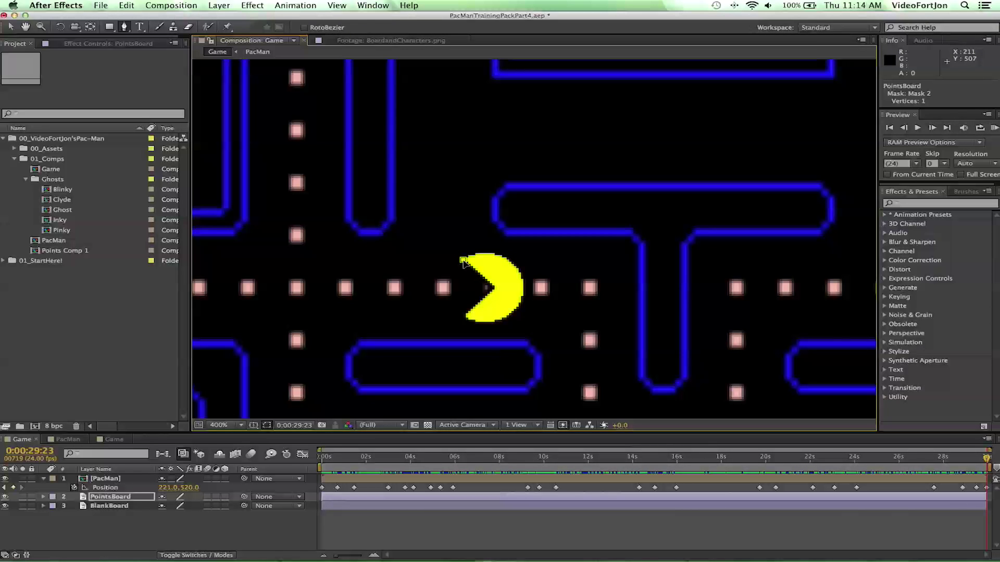
key(comma)
key(comma)
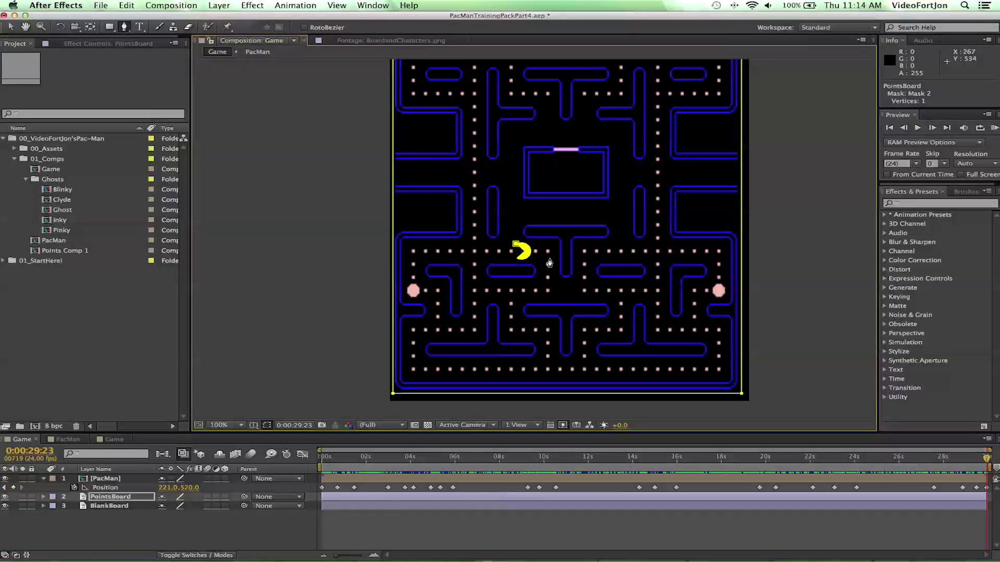
scroll(549, 263, up, 1)
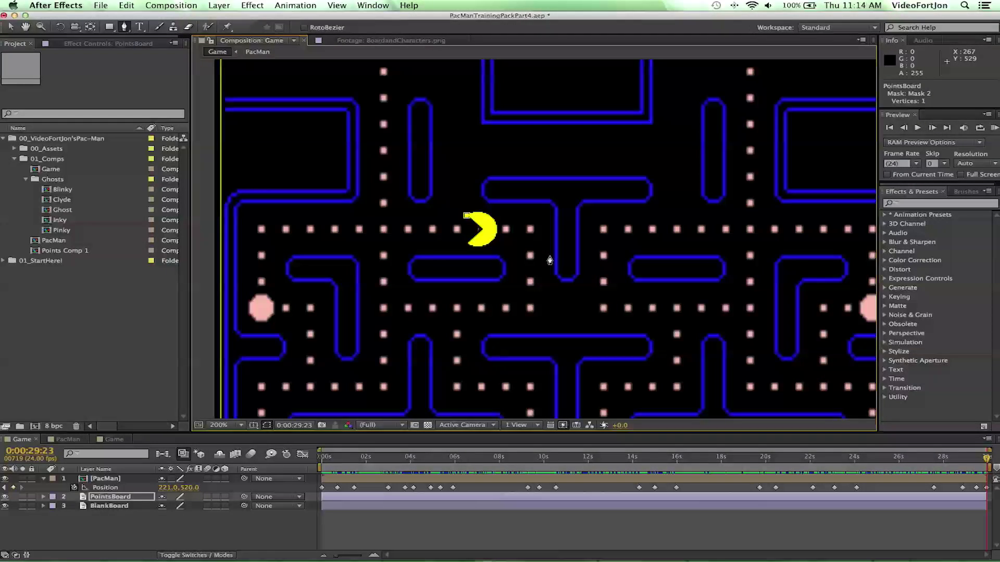
click(530, 216)
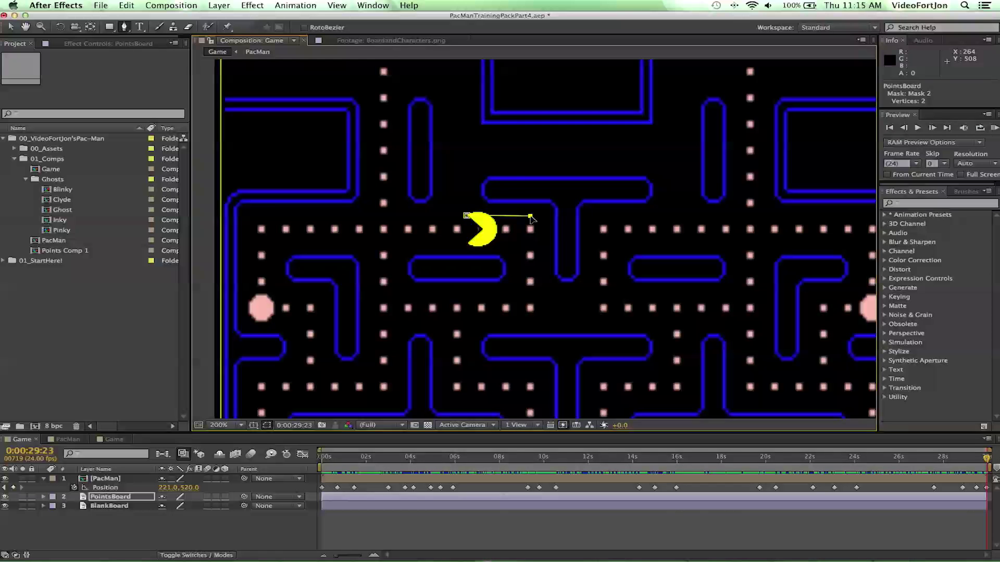
key(super+z)
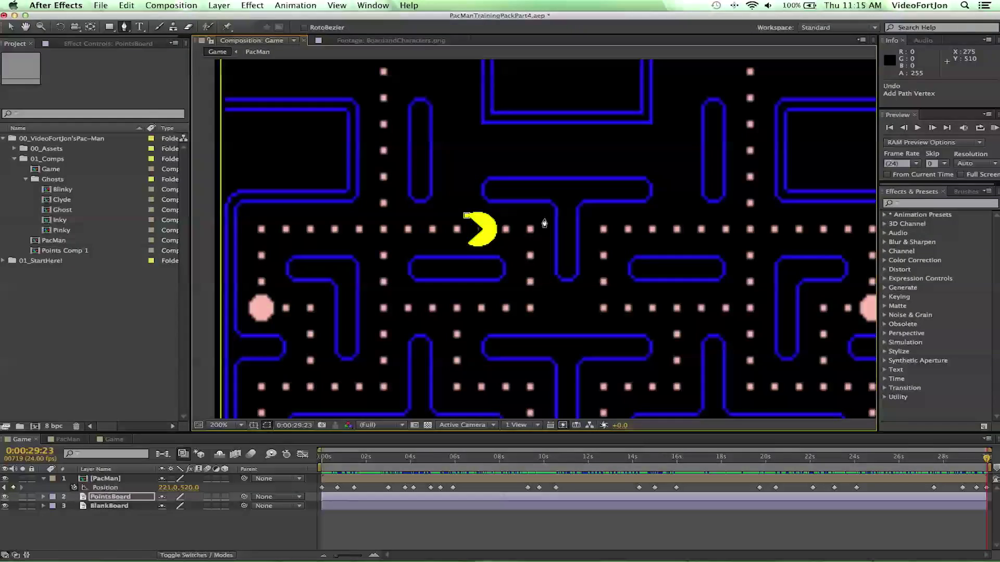
click(543, 219)
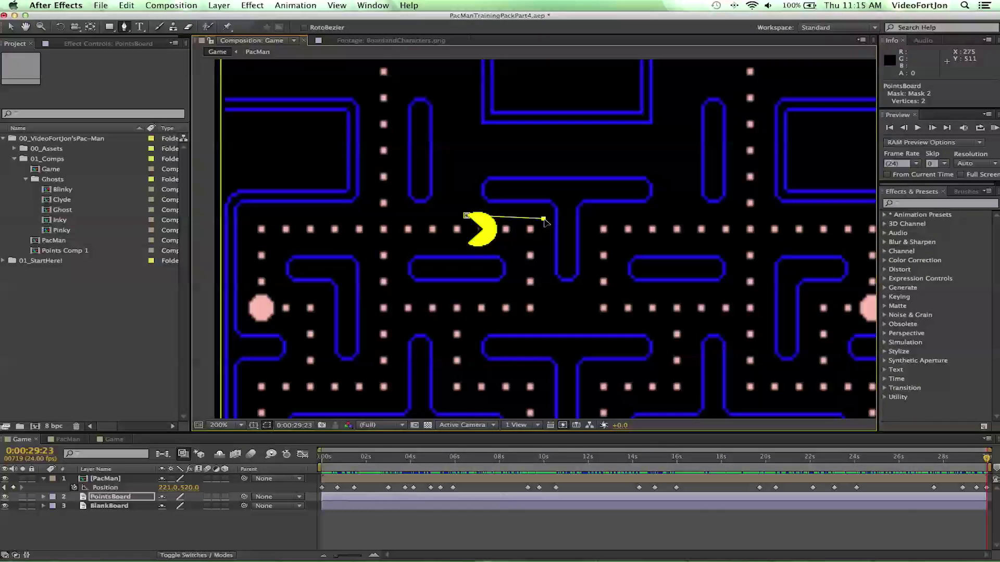
click(544, 219)
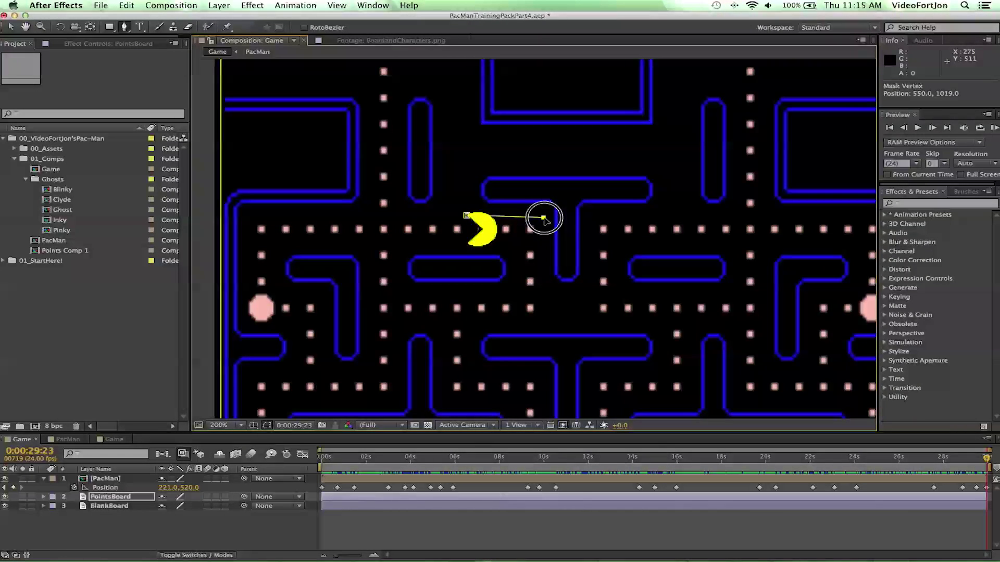
drag(543, 218, 544, 217)
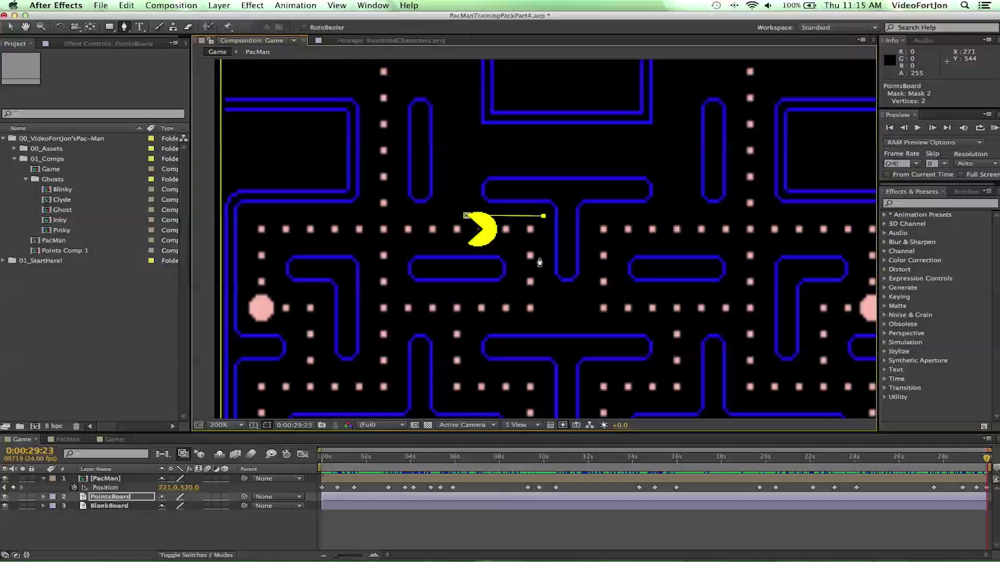
click(549, 296)
click(736, 299)
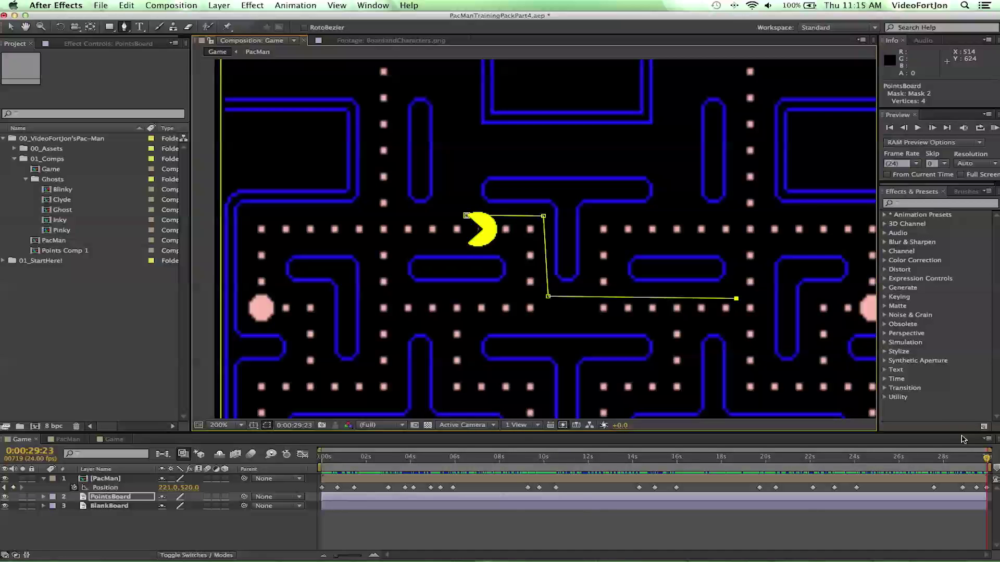
drag(986, 460, 943, 463)
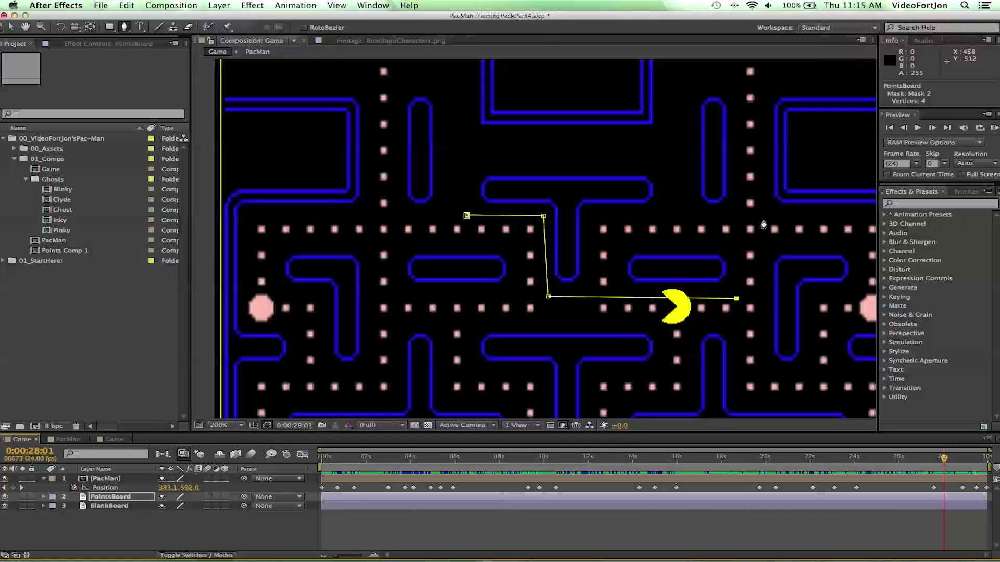
Pan and zoom so the whole maze board is in view.
drag(758, 215, 746, 253)
key(g)
scroll(746, 255, down, 3)
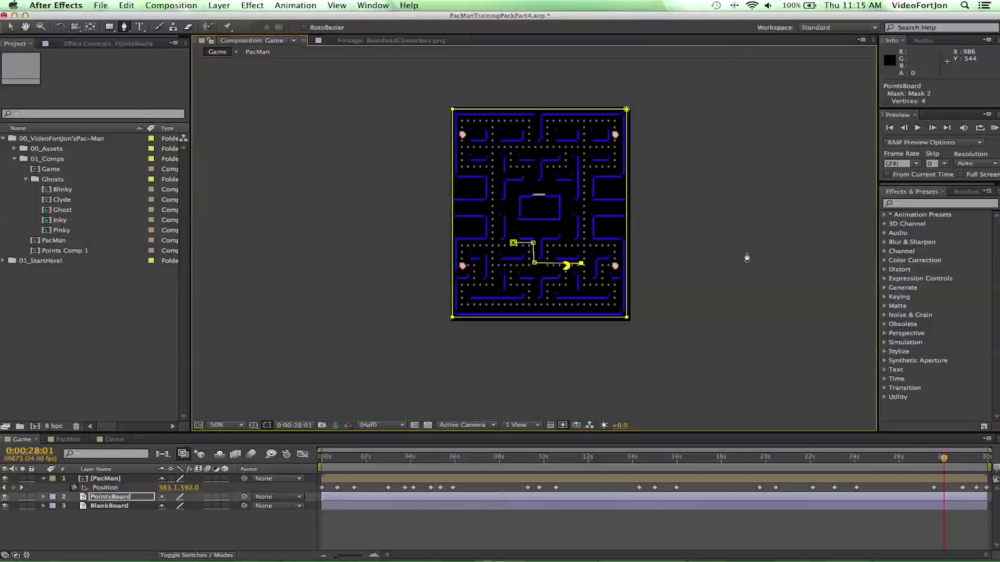
scroll(747, 258, up, 2)
key(h)
drag(339, 198, 619, 297)
key(g)
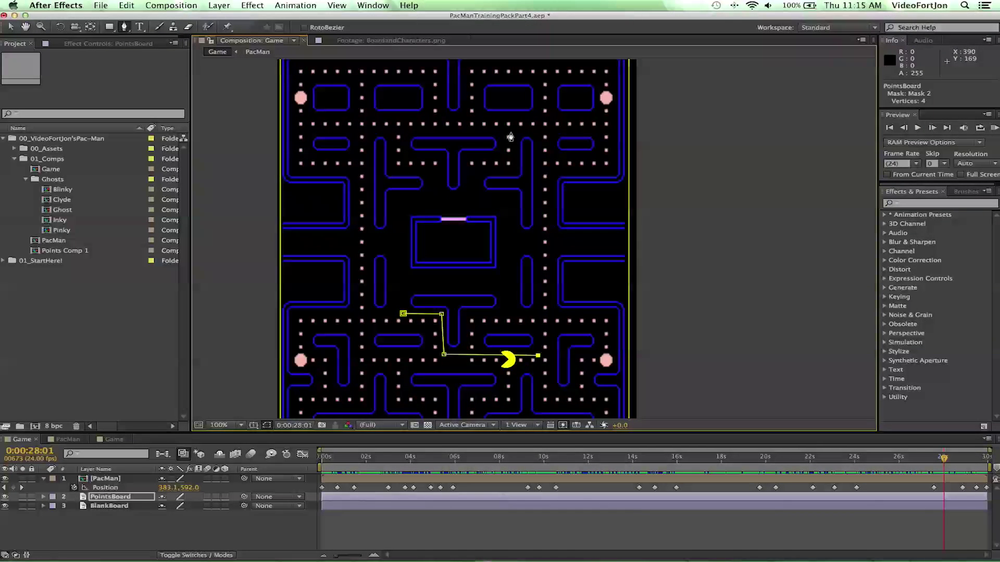
Add mask points up the right corridor to the upper row and left along it, fixing an overshoot.
click(540, 66)
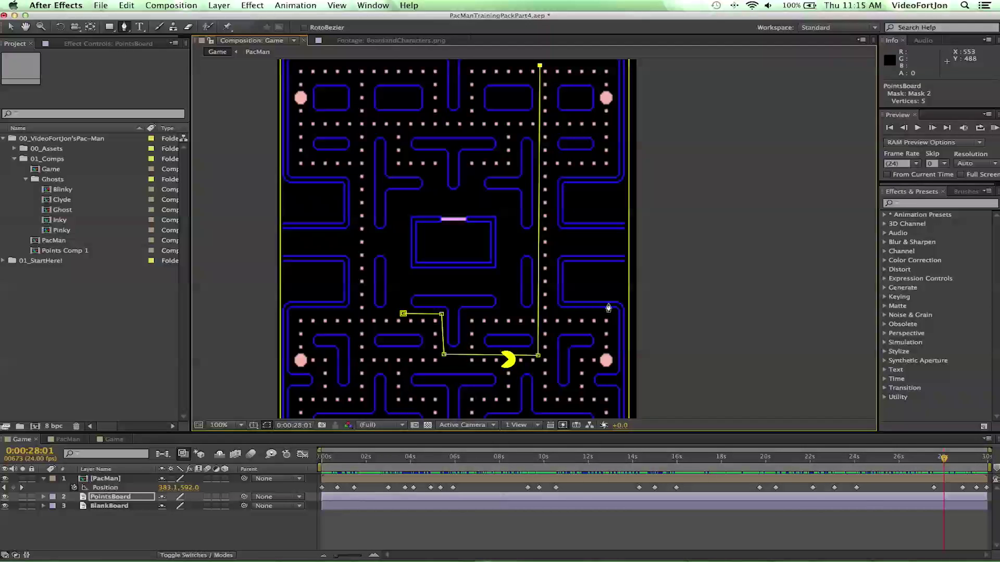
drag(946, 456, 855, 458)
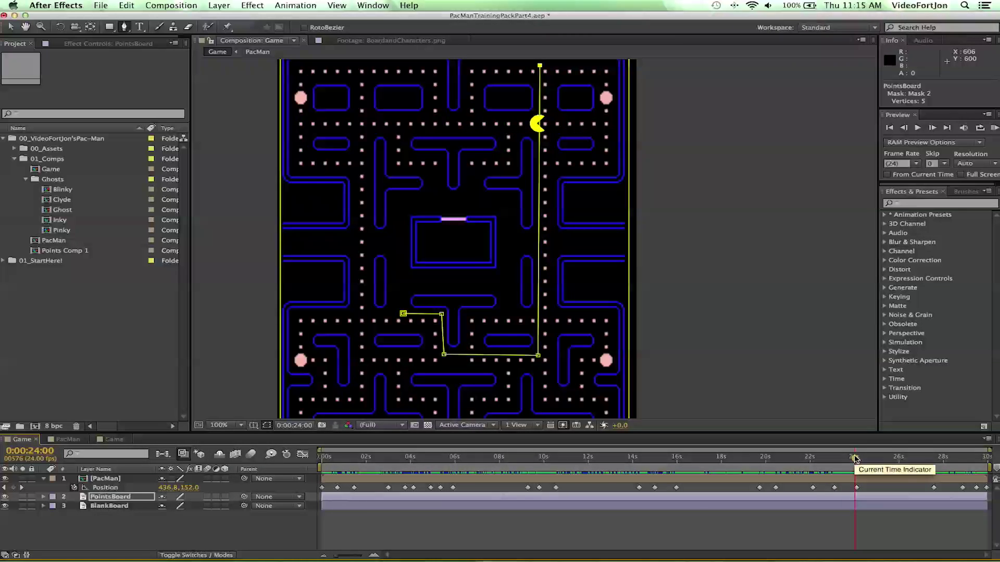
key(super+z)
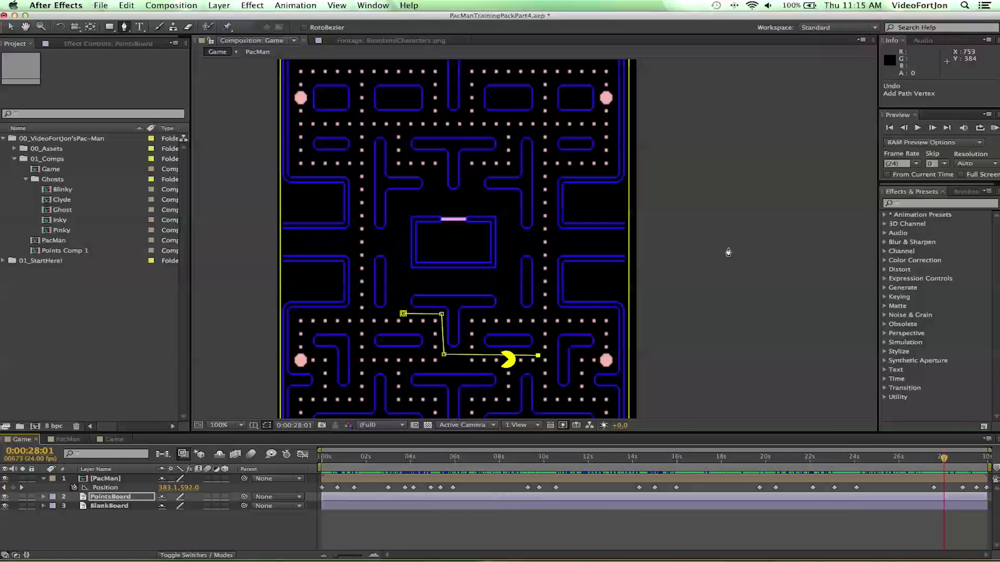
click(538, 130)
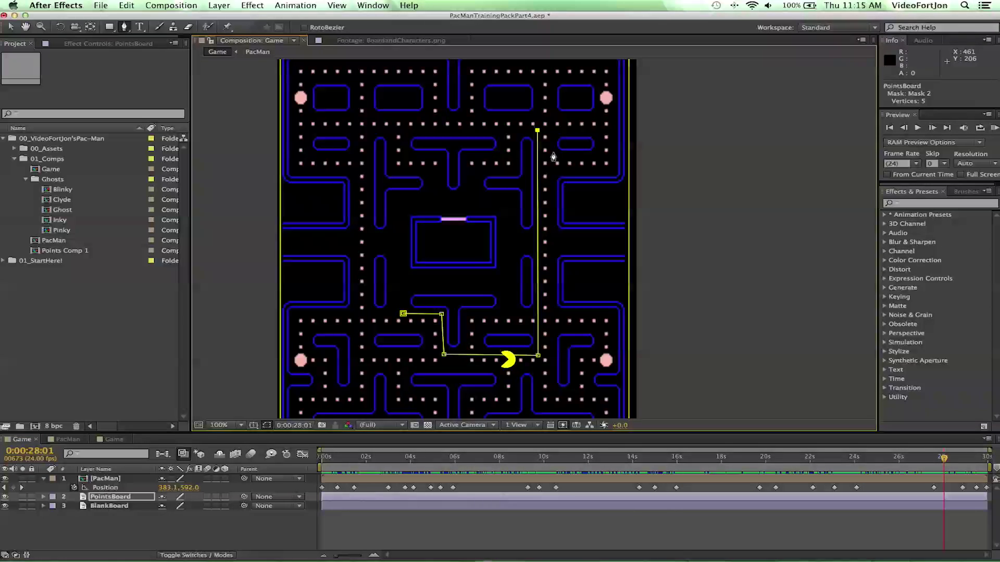
drag(942, 461, 815, 465)
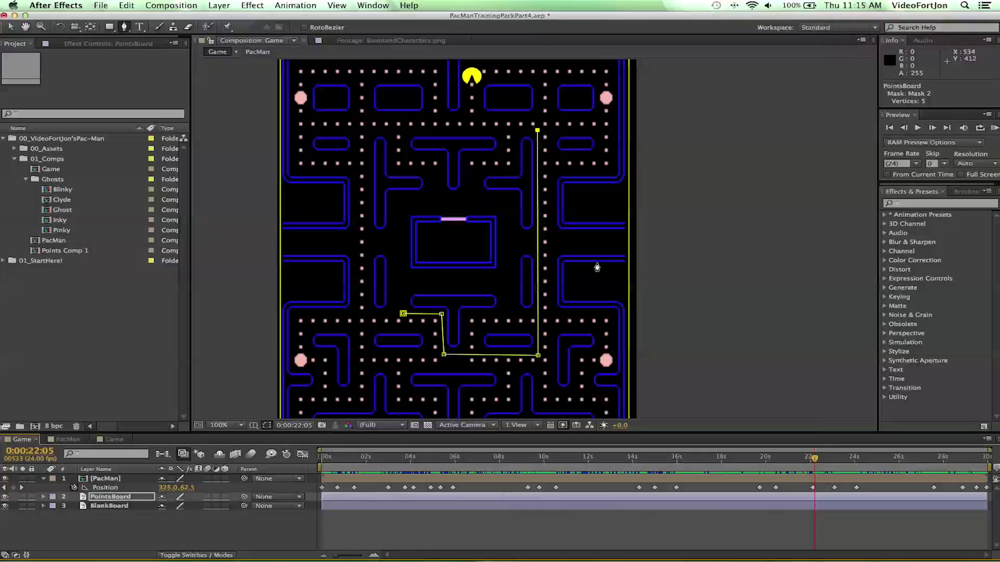
click(466, 132)
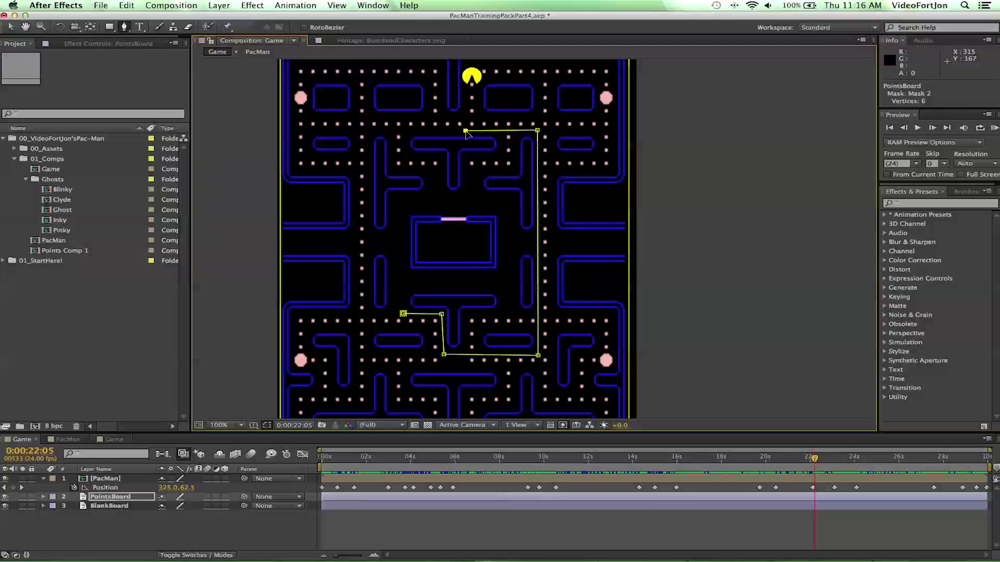
scroll(466, 120, up, 3)
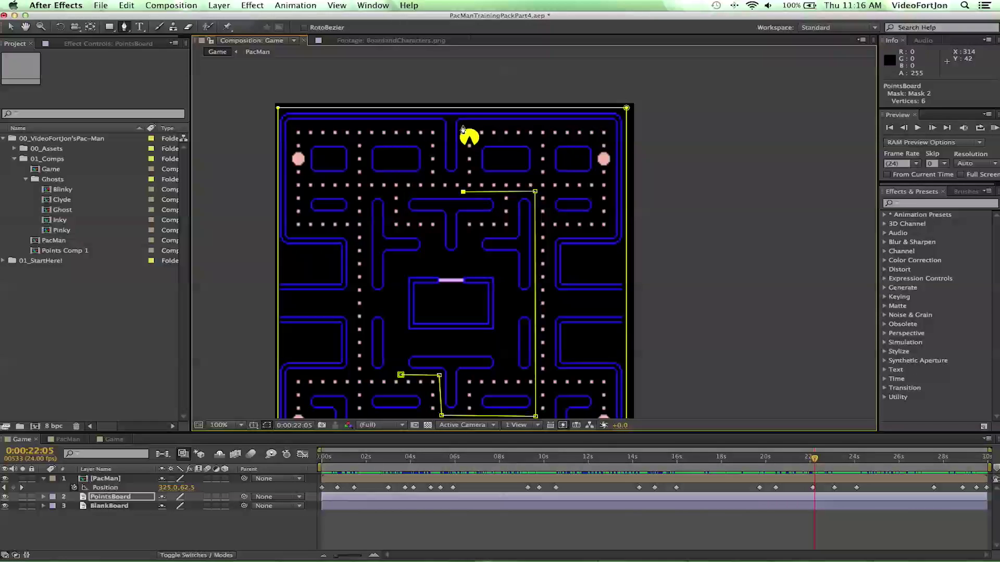
Add Mask 2 points up to the top row, right along it, and down the right edge.
click(462, 125)
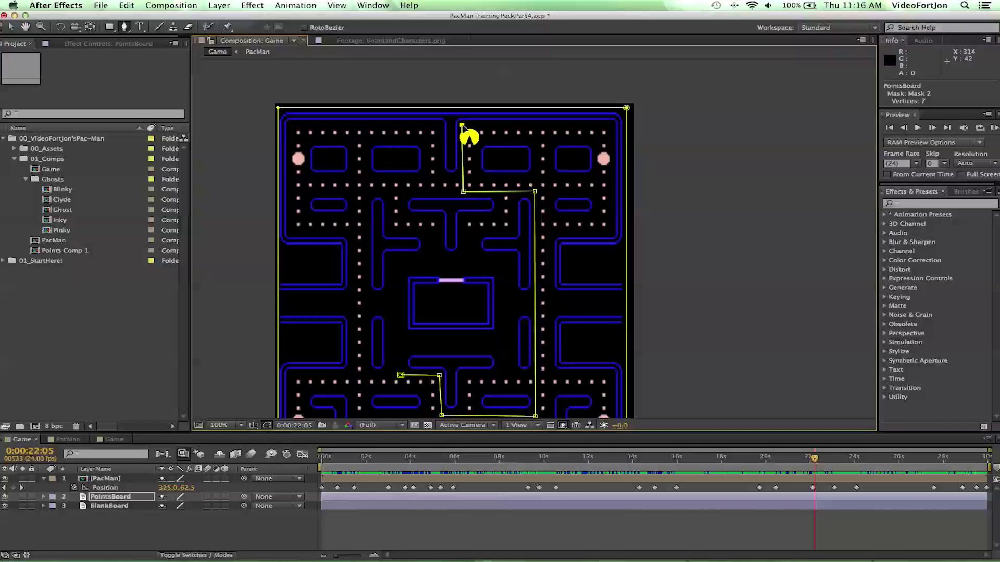
click(608, 125)
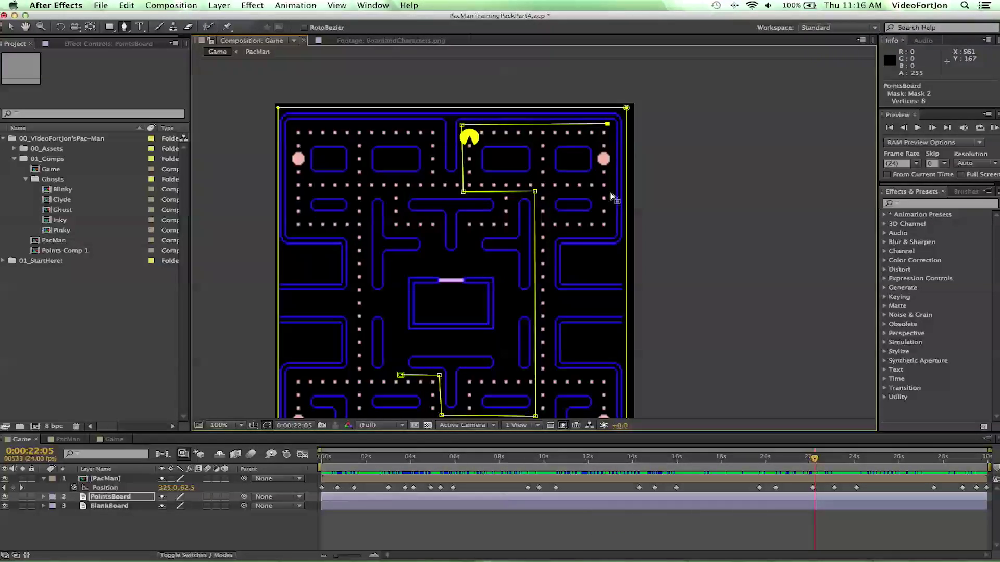
drag(607, 125, 611, 125)
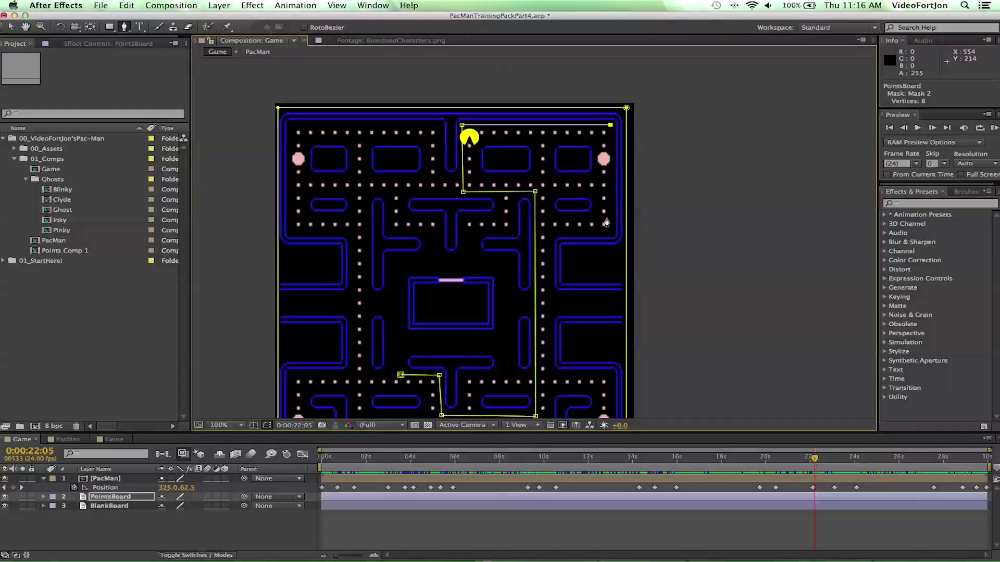
click(611, 188)
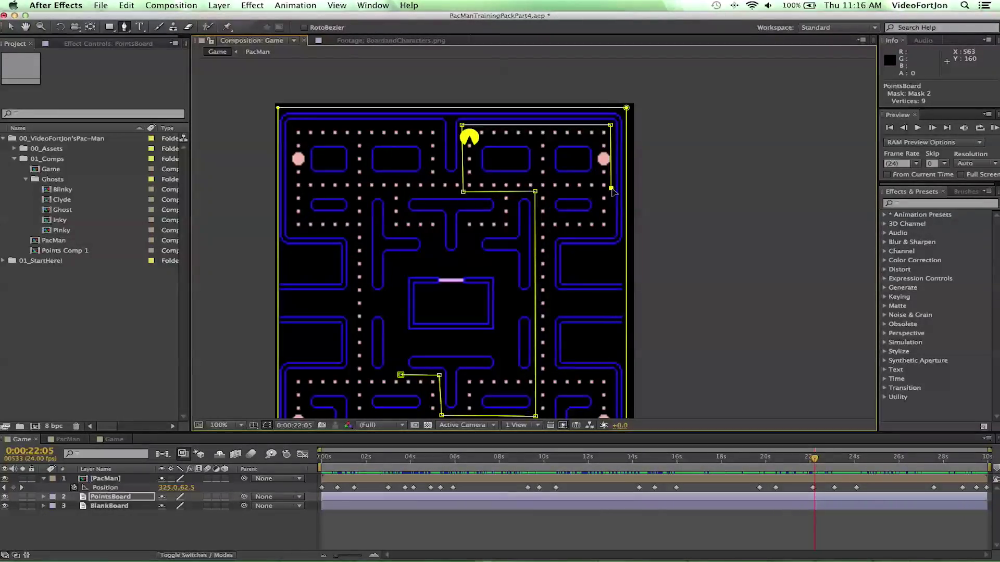
drag(611, 190, 612, 193)
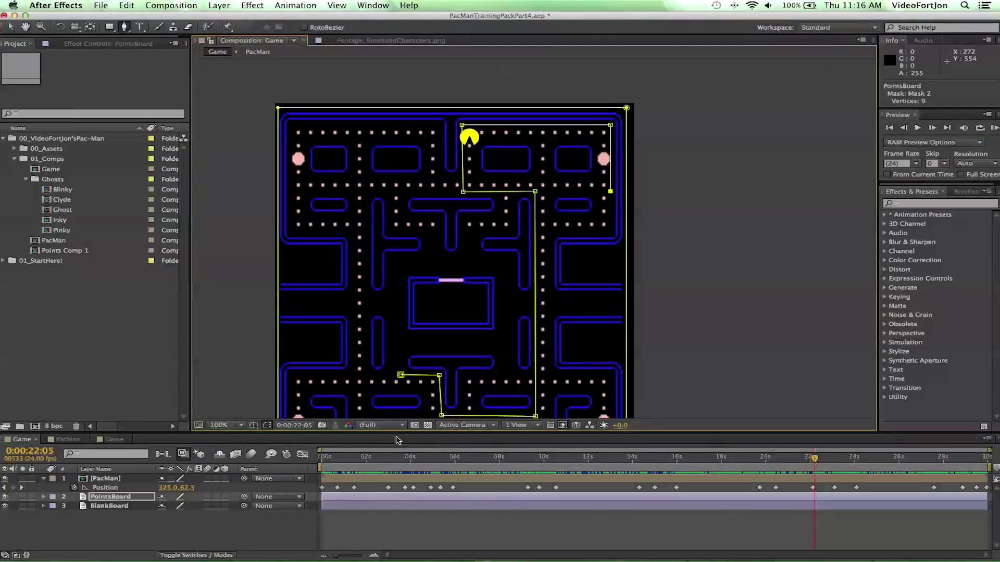
drag(814, 458, 648, 459)
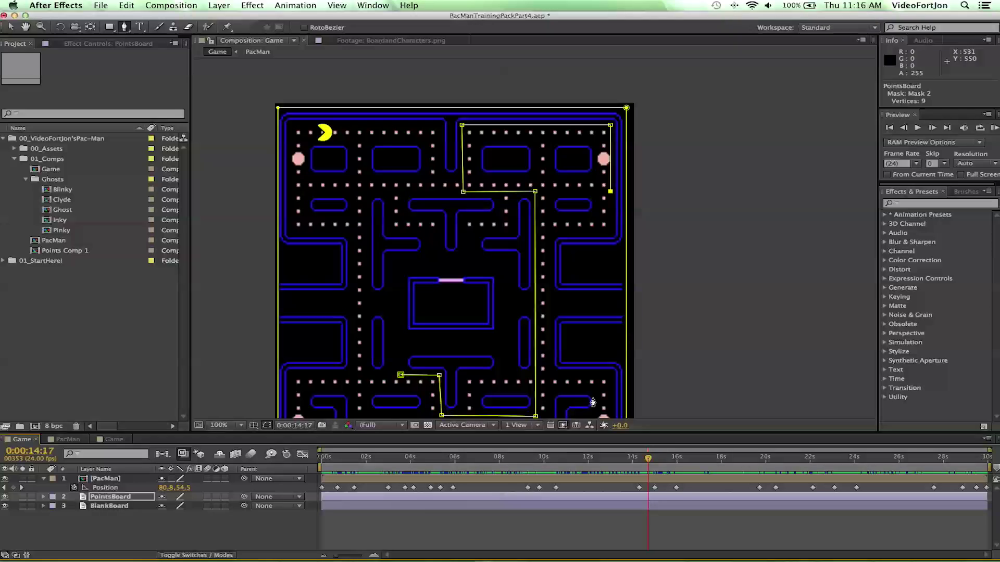
Add points at the maze's left edge and top-left corner, then along the top corridor to Pac-Man.
click(289, 188)
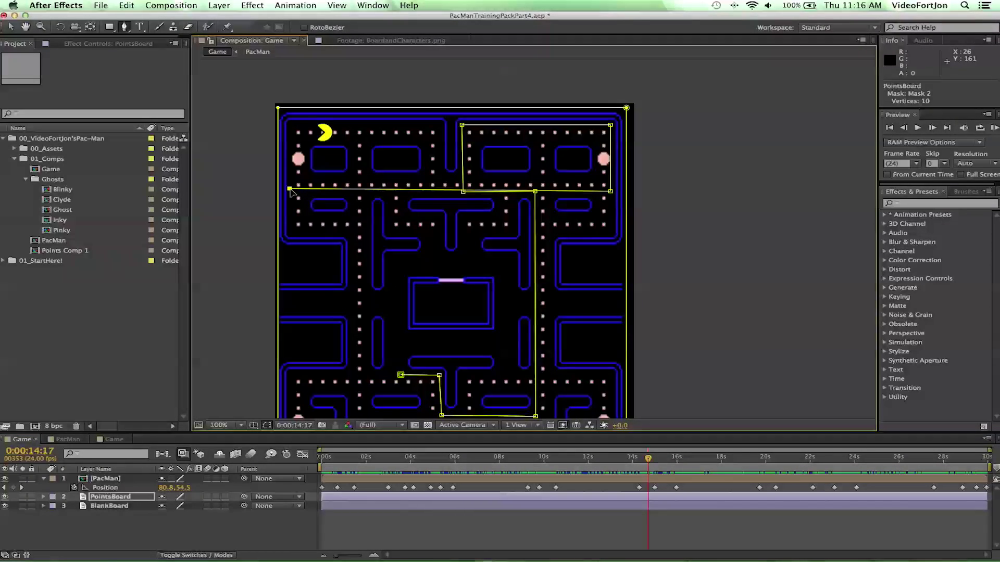
drag(290, 188, 289, 192)
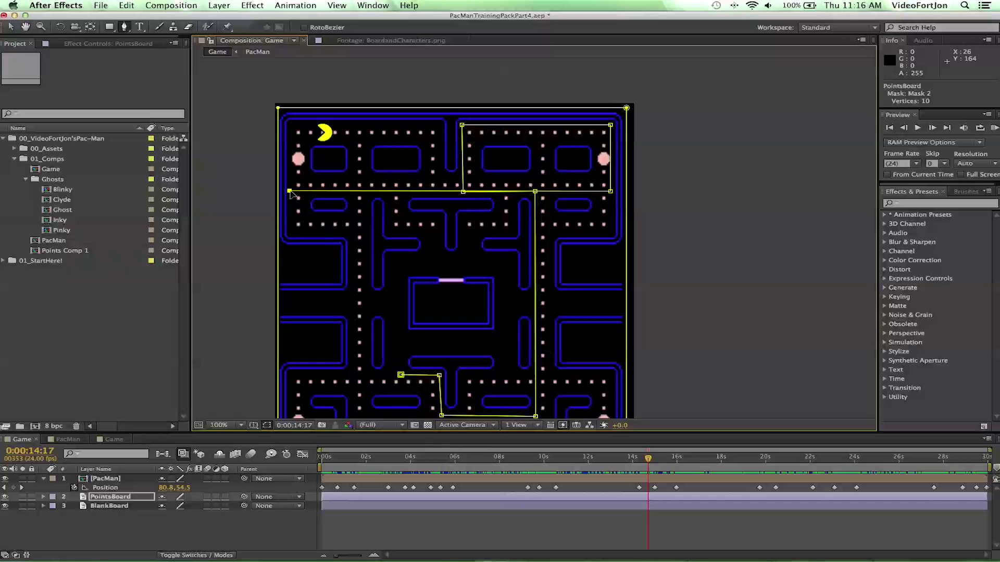
click(290, 125)
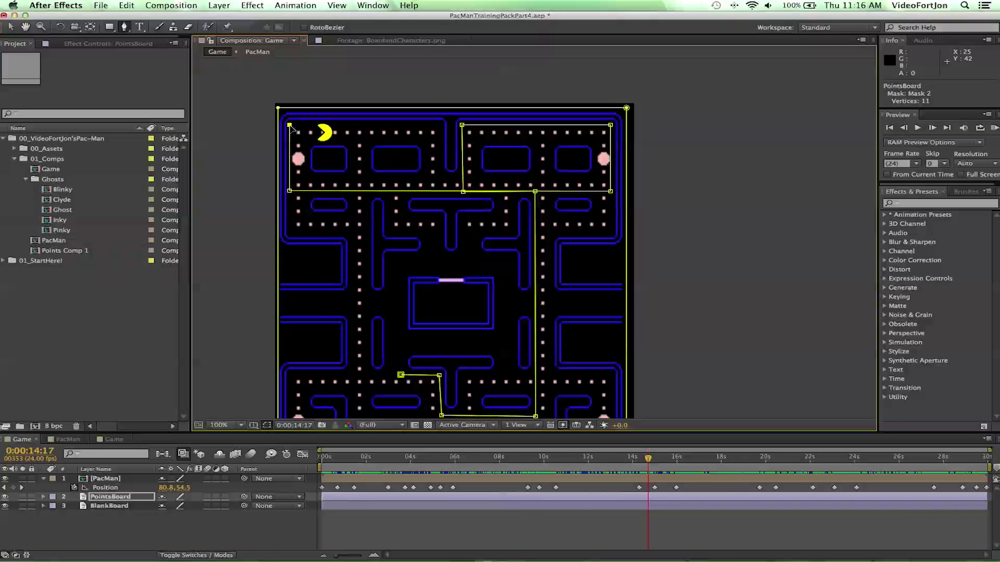
click(440, 128)
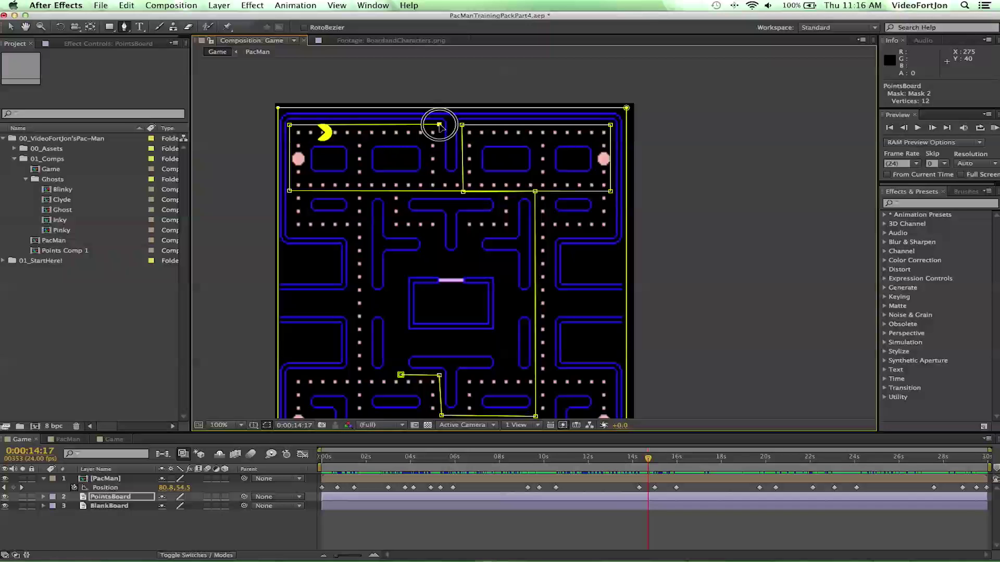
drag(440, 127, 439, 125)
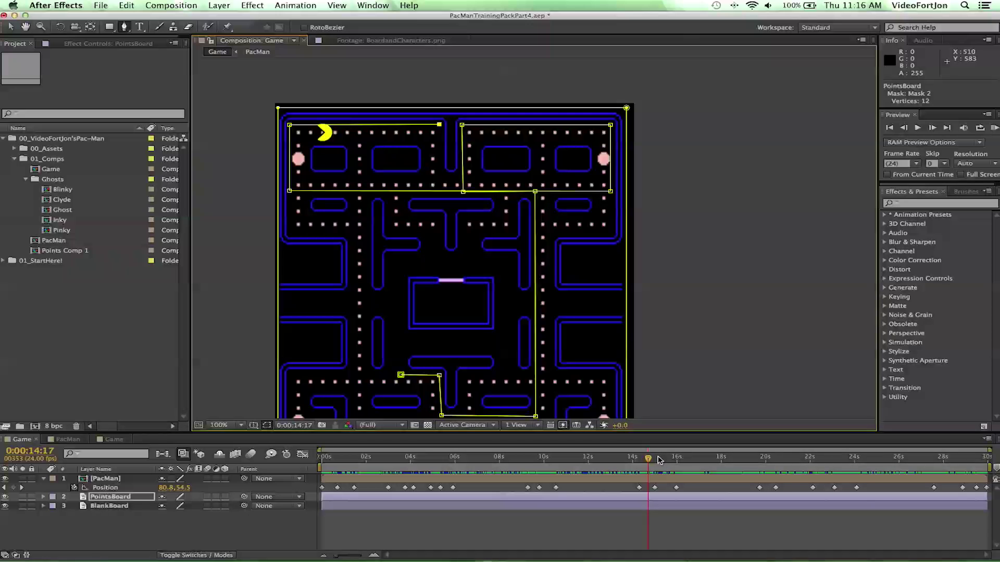
mouse_move(649, 458)
mouse_down()
mouse_move(623, 460)
mouse_move(640, 459)
mouse_up()
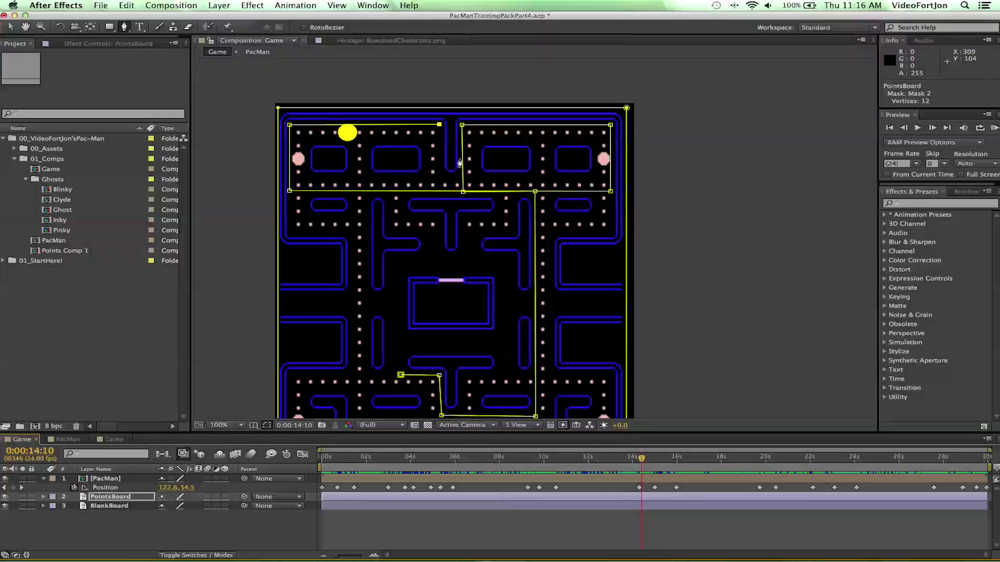
click(428, 126)
drag(428, 127, 383, 126)
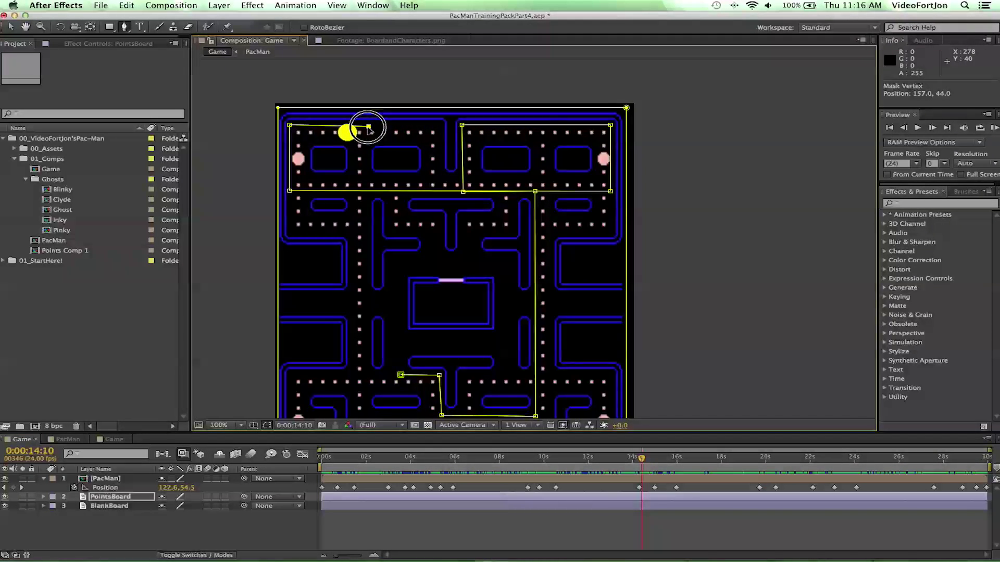
drag(368, 126, 369, 126)
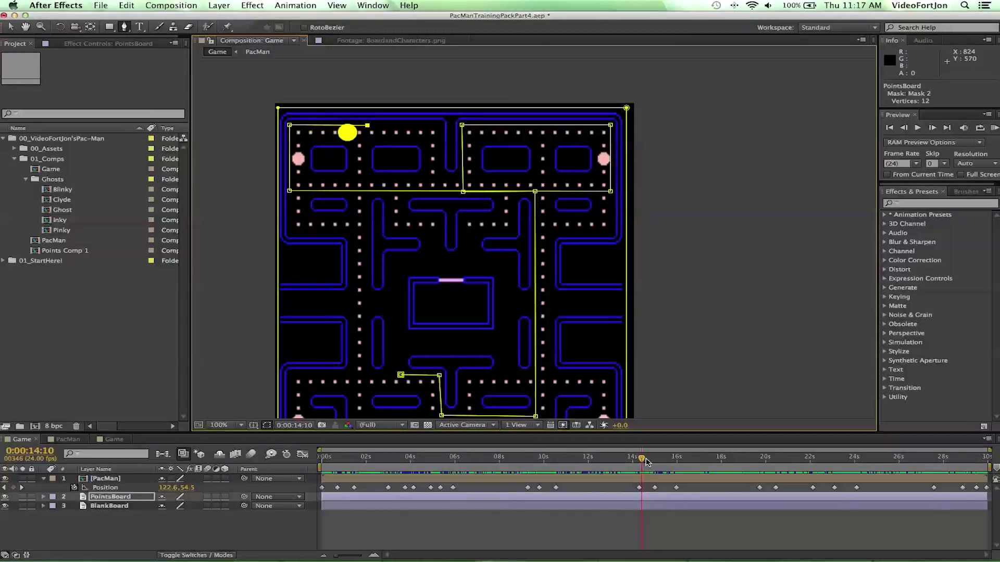
drag(645, 460, 564, 458)
Bring the lower maze into view and add points down the left side and along the bottom corridor.
key(space)
drag(426, 351, 425, 251)
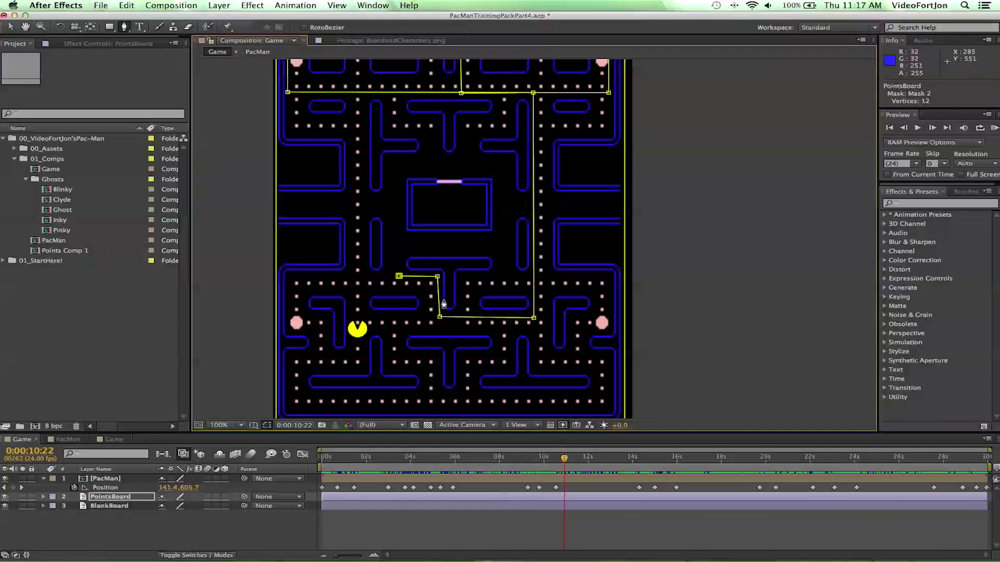
click(366, 368)
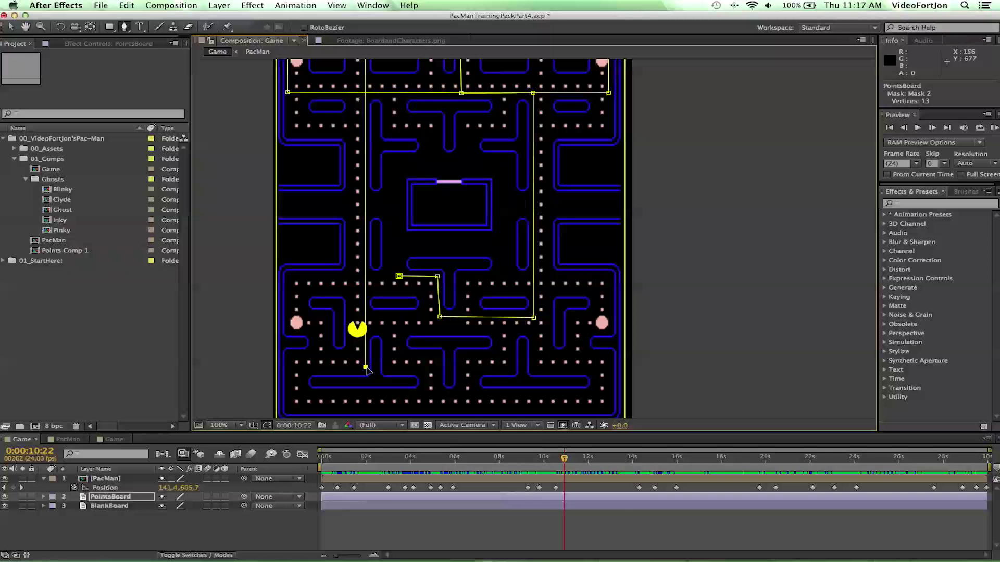
drag(564, 461, 525, 458)
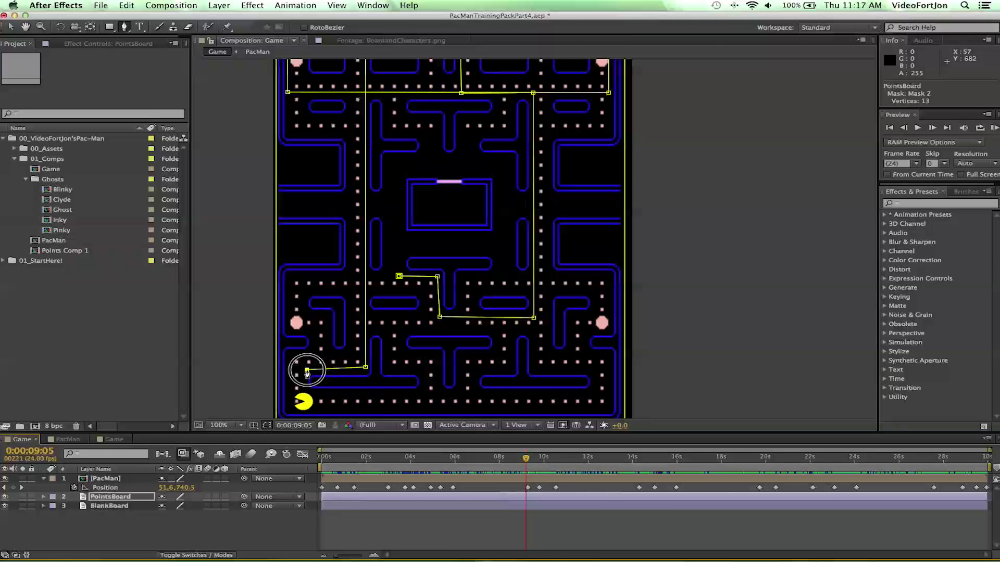
click(307, 369)
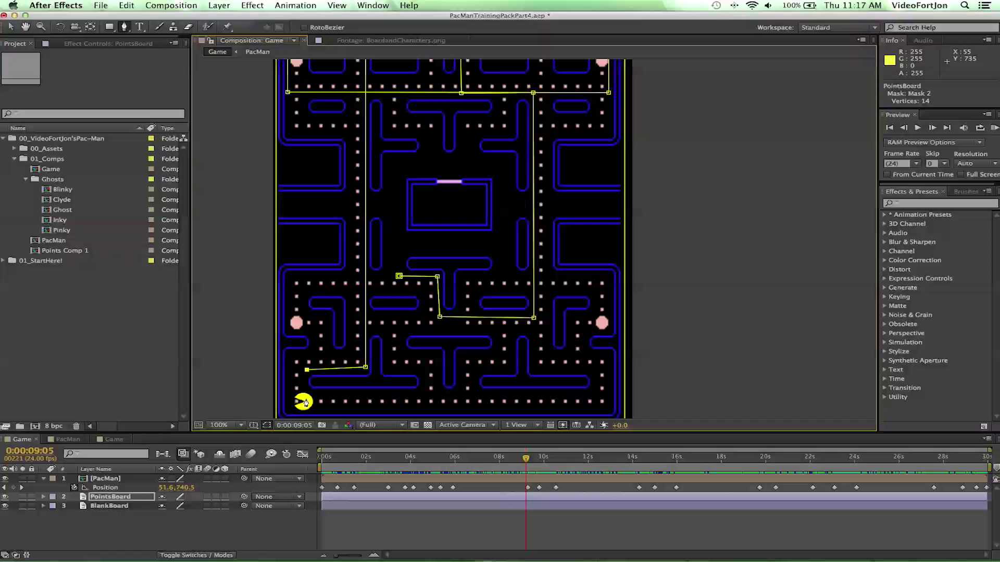
click(305, 402)
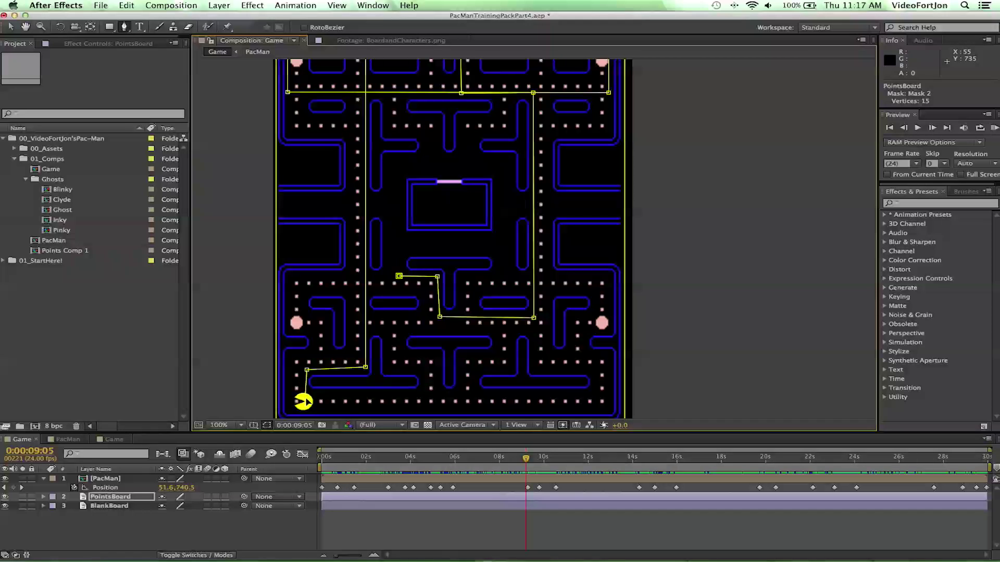
click(594, 396)
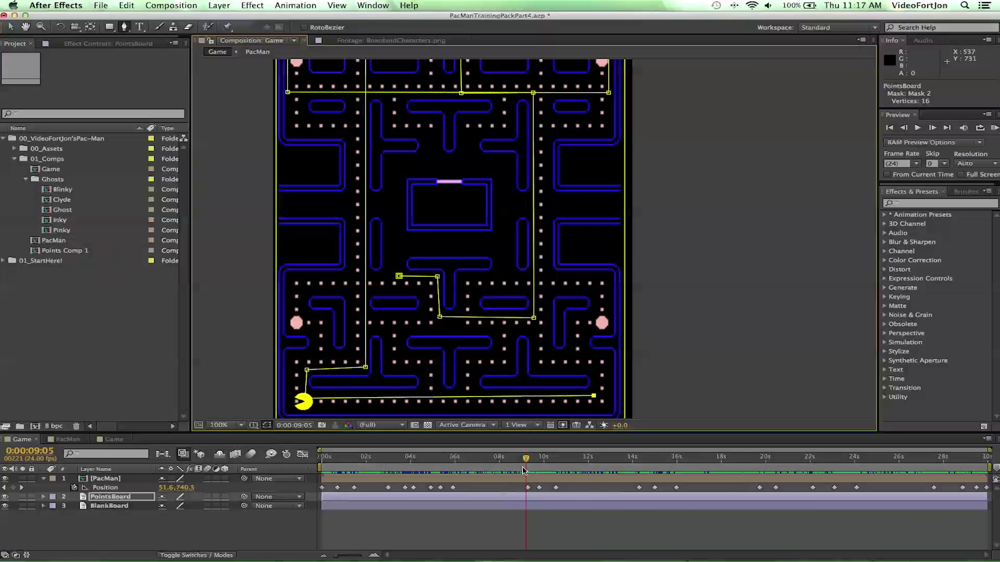
Add points back up the right side and left along the middle corridor toward the maze centre.
drag(525, 465, 449, 464)
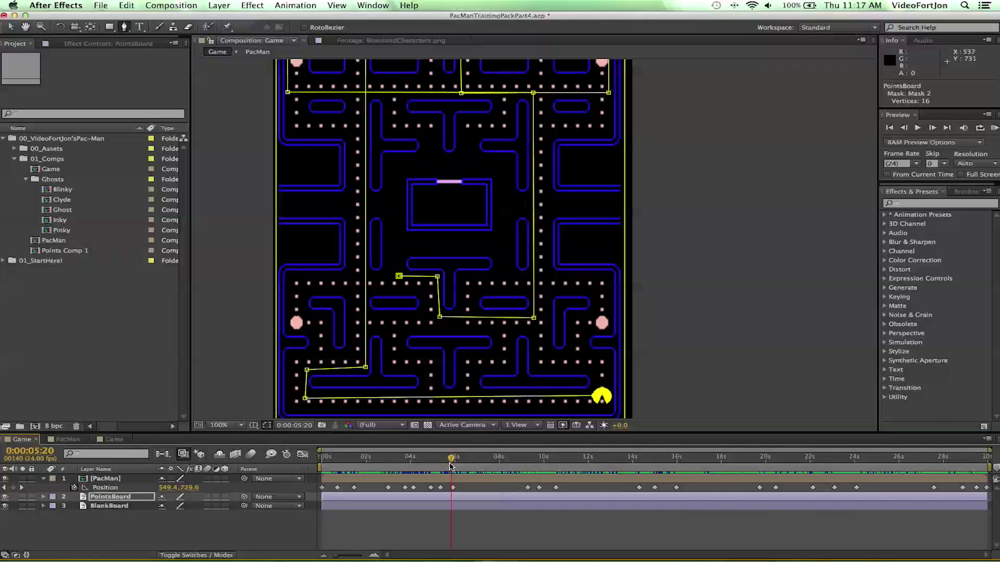
click(595, 369)
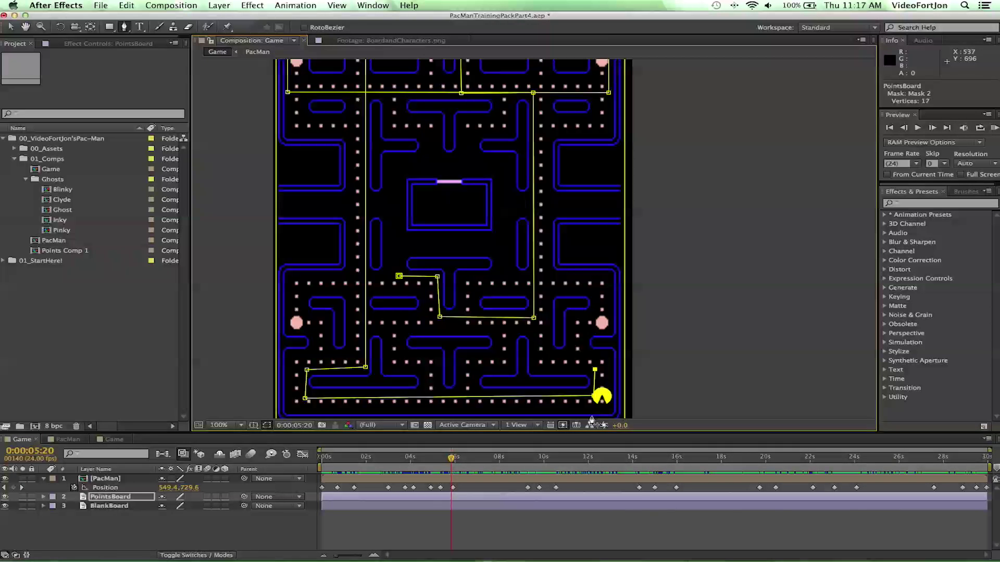
drag(449, 462, 427, 462)
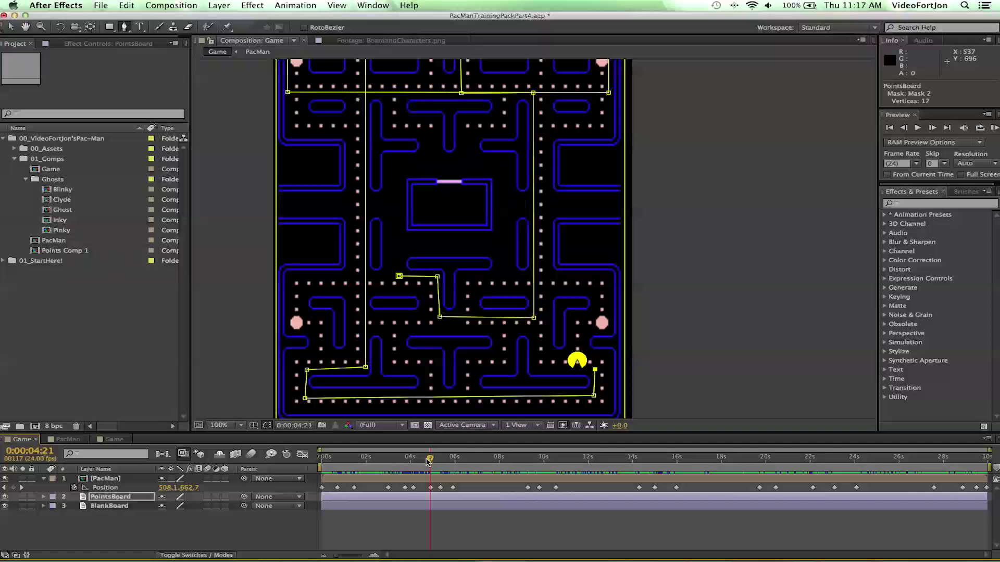
click(569, 371)
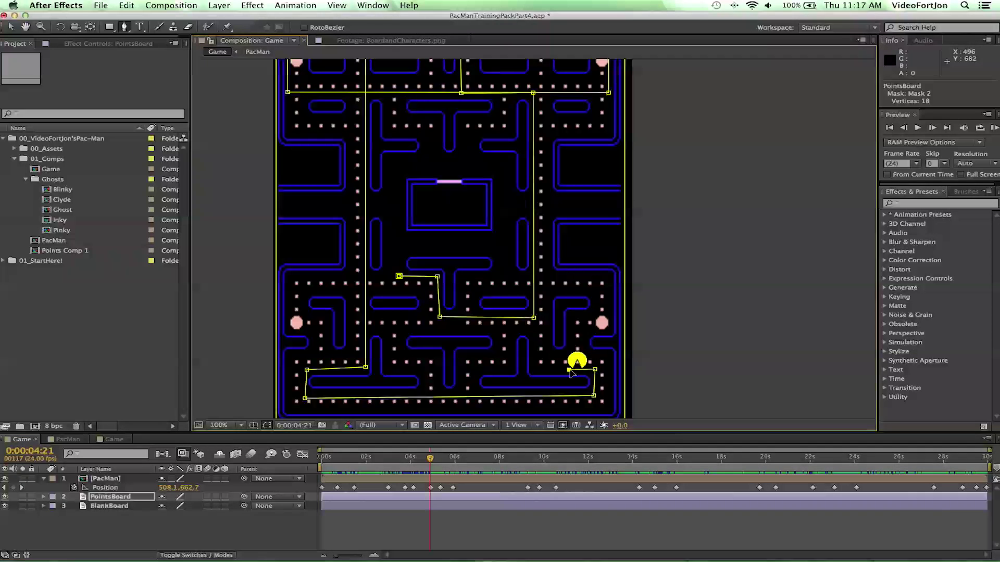
click(569, 315)
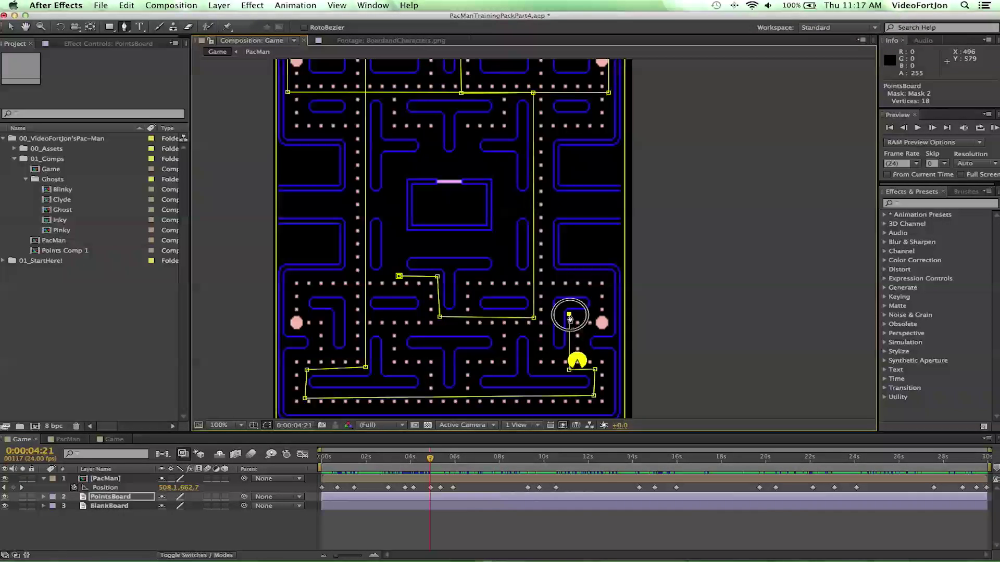
click(595, 315)
drag(430, 461, 357, 447)
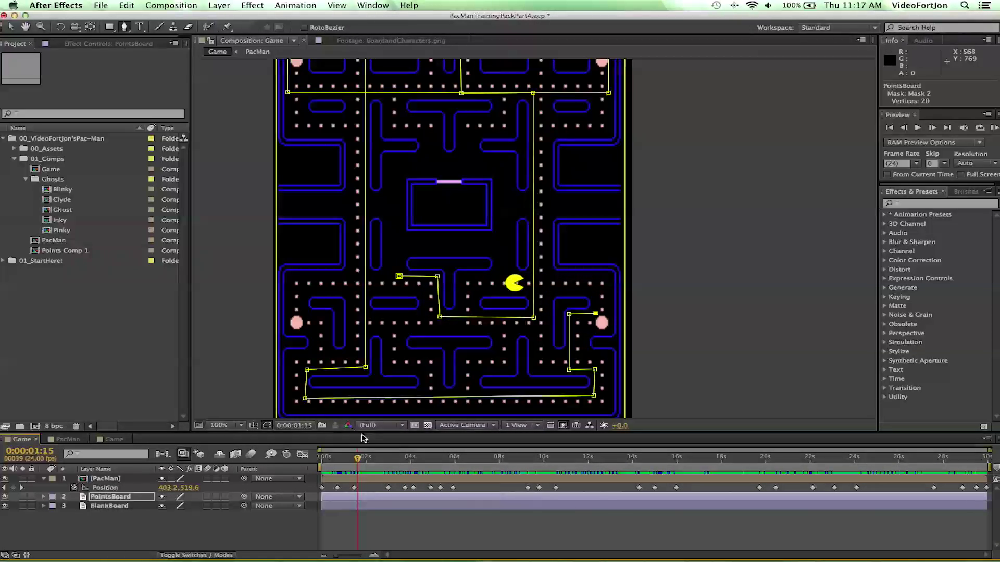
click(593, 291)
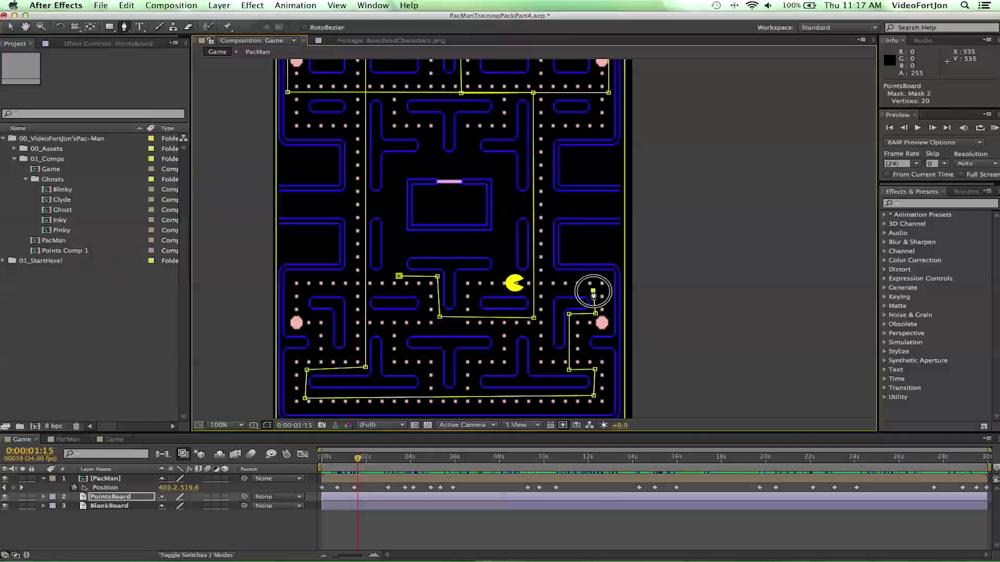
click(498, 290)
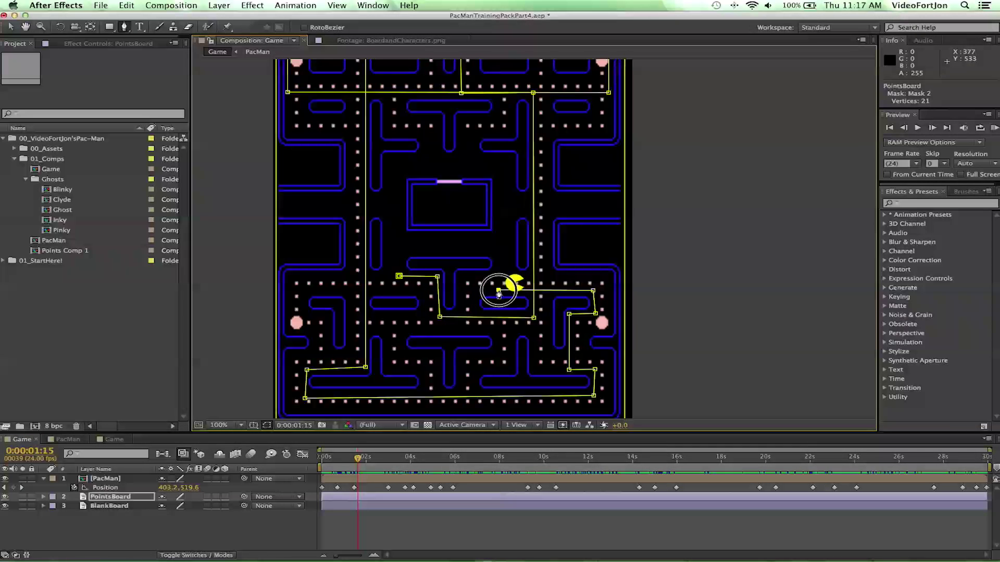
click(497, 264)
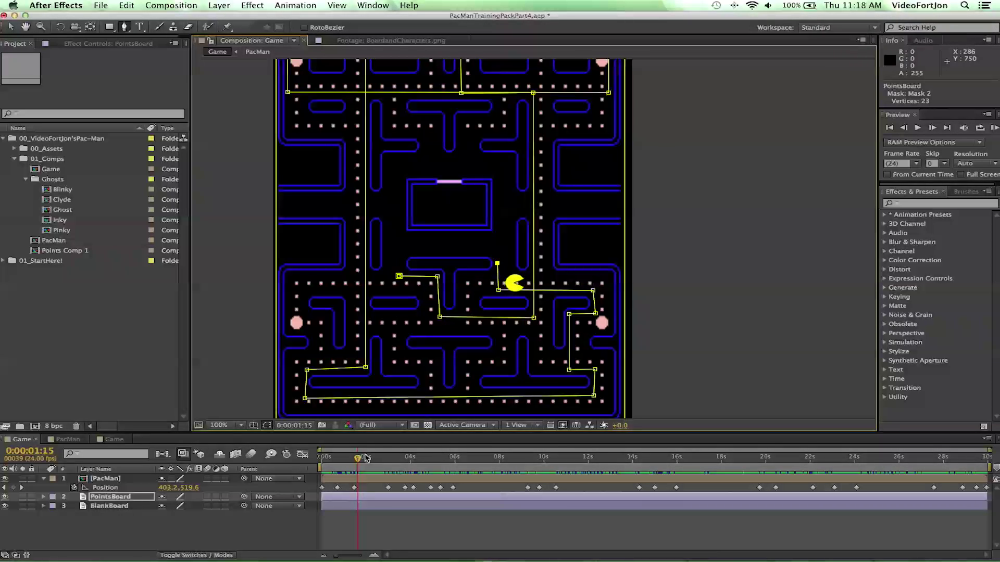
Add Mask 2 points right along the corridor to the edge and down to the right power pellet.
drag(355, 461, 325, 459)
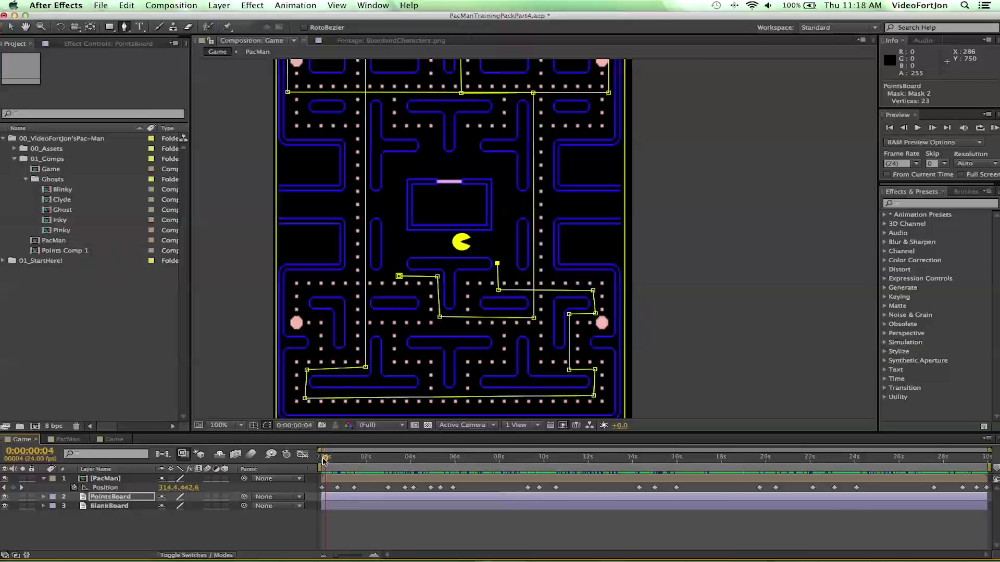
click(511, 263)
click(511, 275)
click(602, 276)
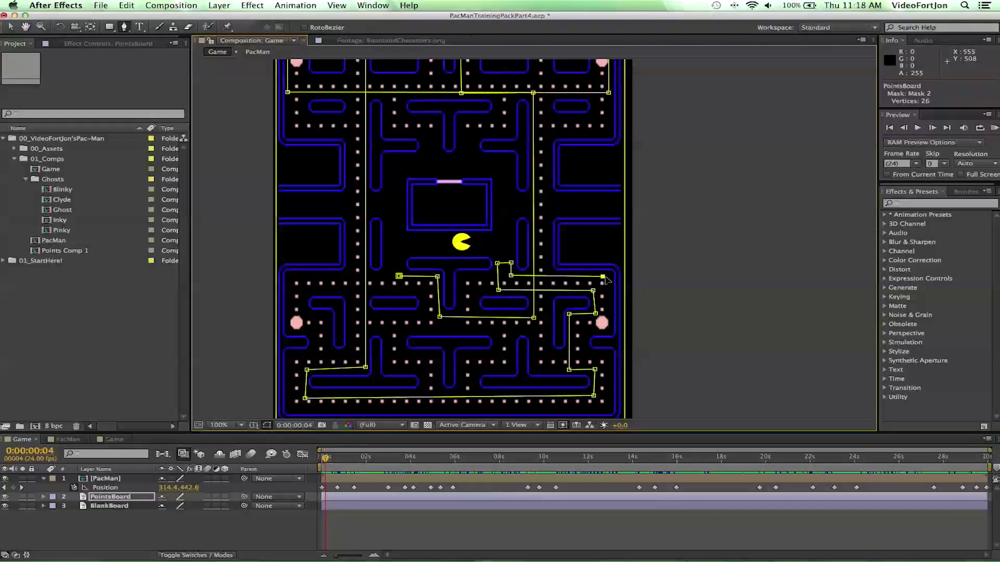
drag(603, 277, 609, 277)
click(610, 332)
drag(610, 333, 611, 333)
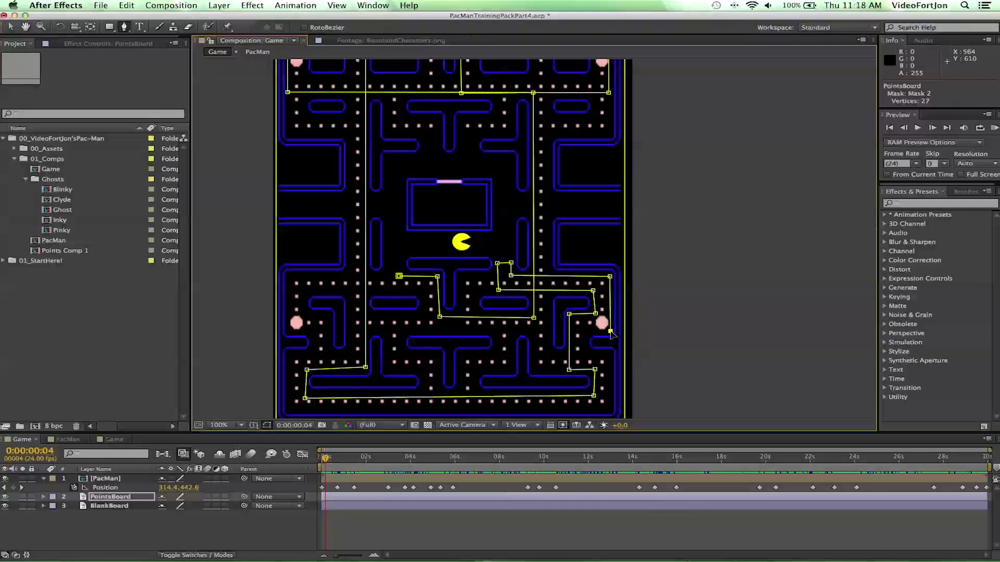
Wind the mask around the power pellet, down to the bottom row, and across to the left edge.
click(584, 331)
click(588, 354)
click(611, 355)
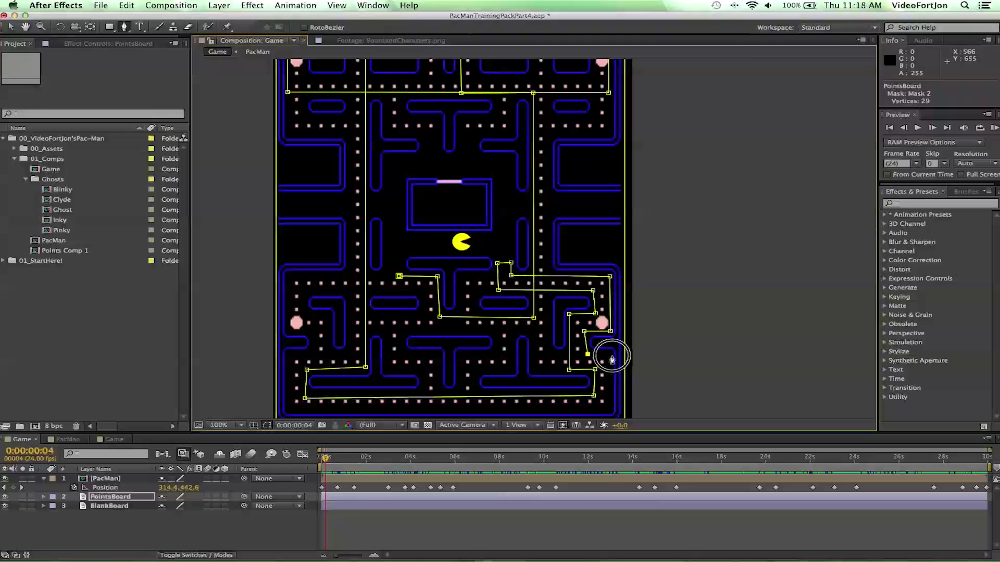
click(609, 412)
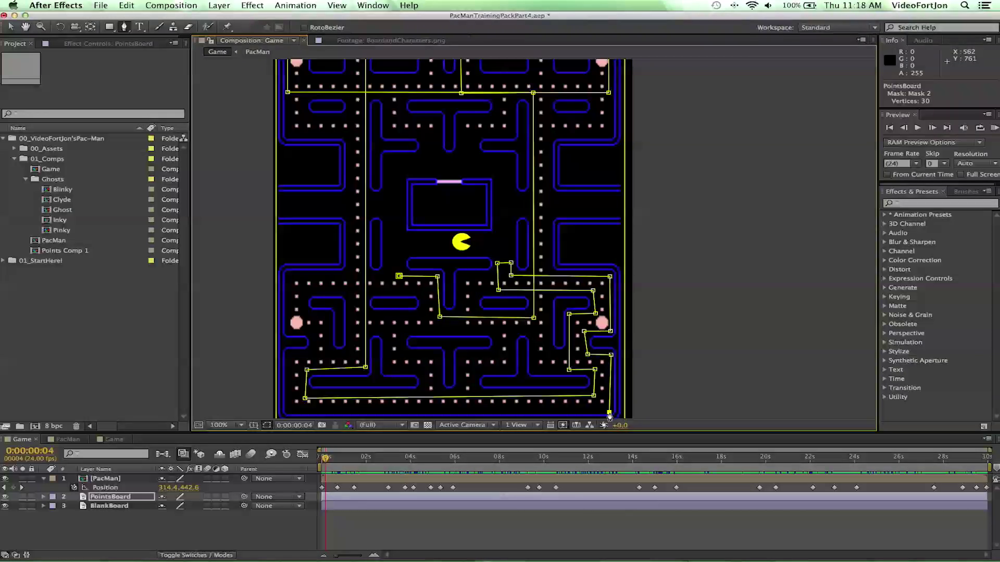
click(287, 413)
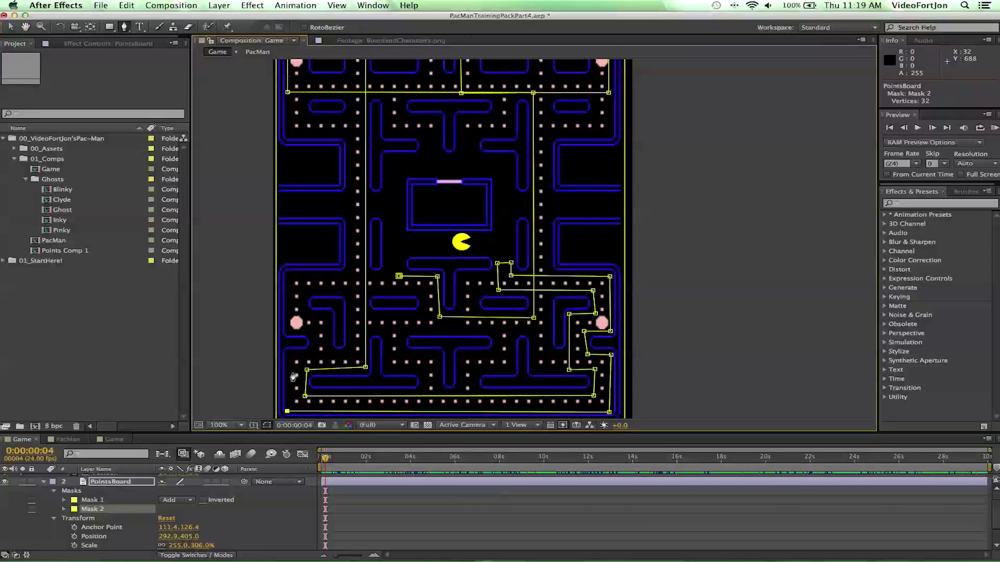
Run Mask 2 up the lower-left side and the left-centre corridor to the top-left dot row.
click(287, 356)
click(351, 354)
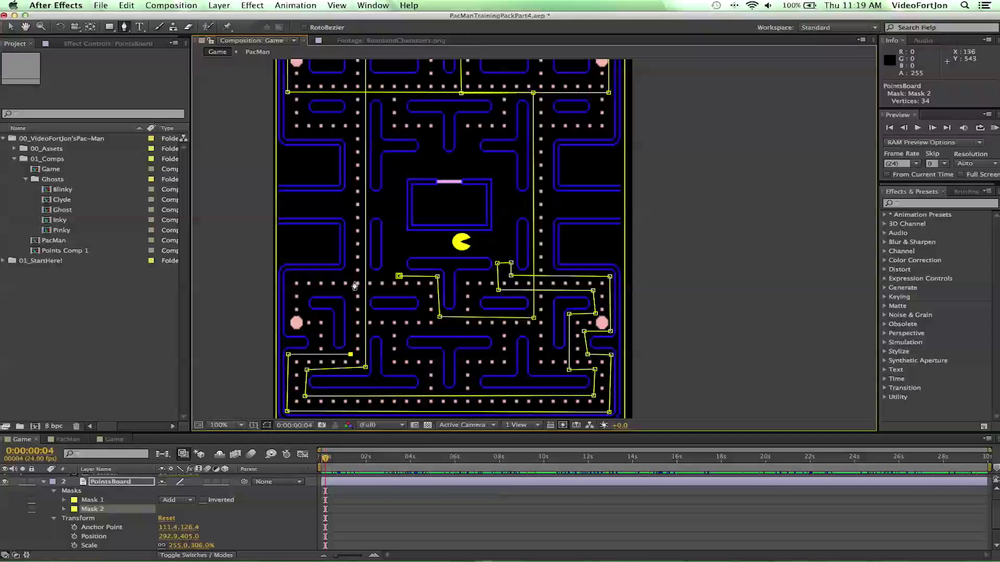
key(h)
drag(348, 167, 348, 259)
key(g)
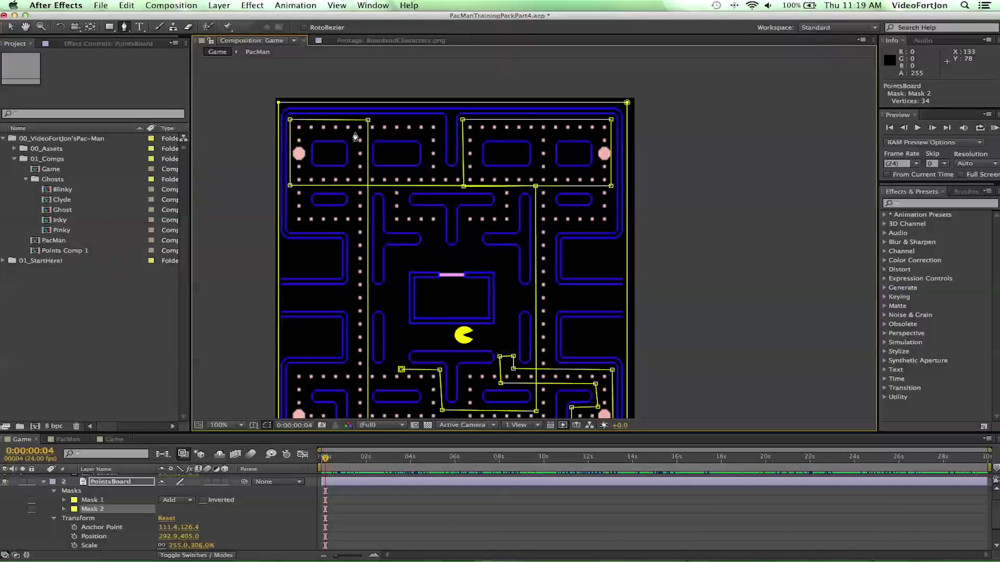
click(351, 136)
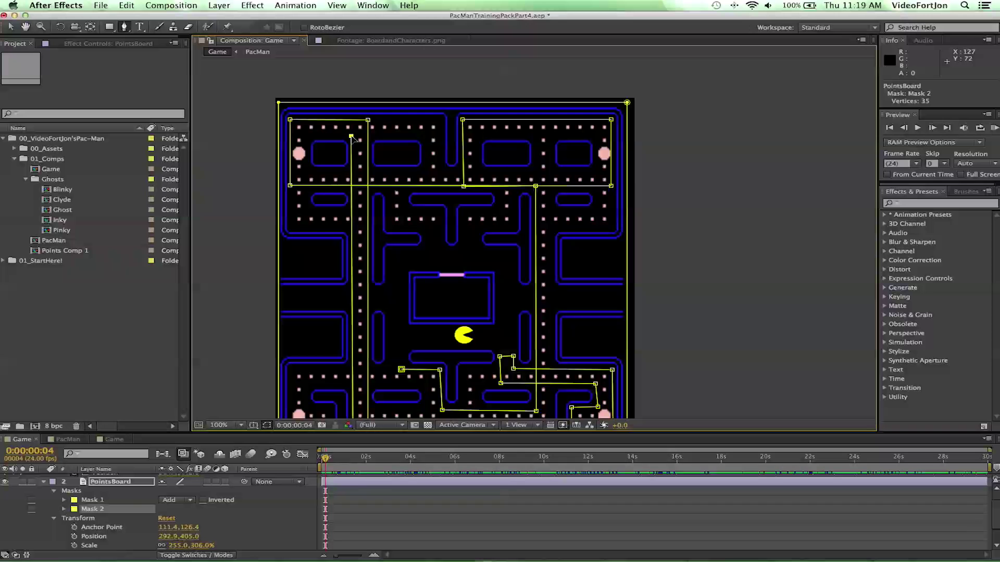
click(310, 135)
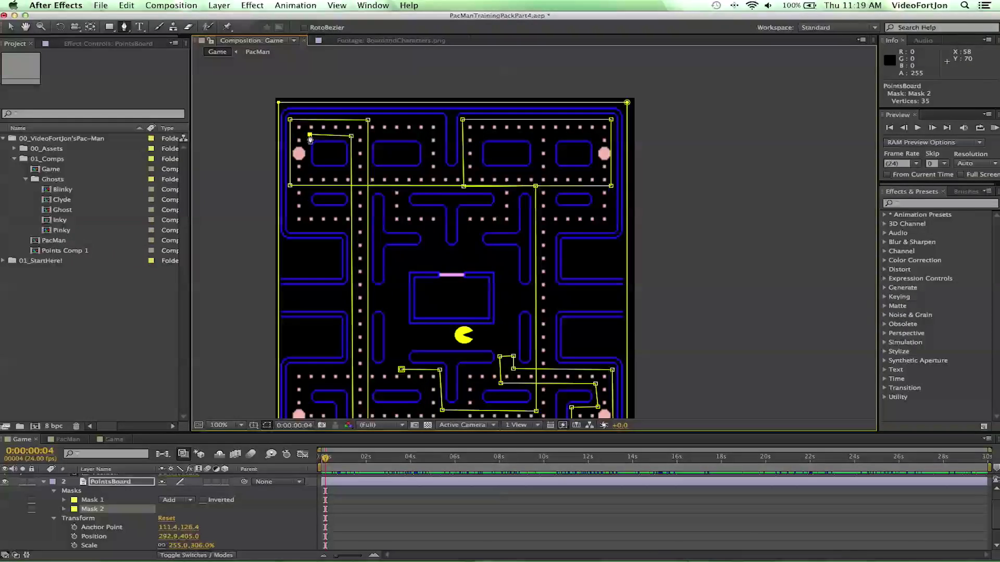
click(309, 171)
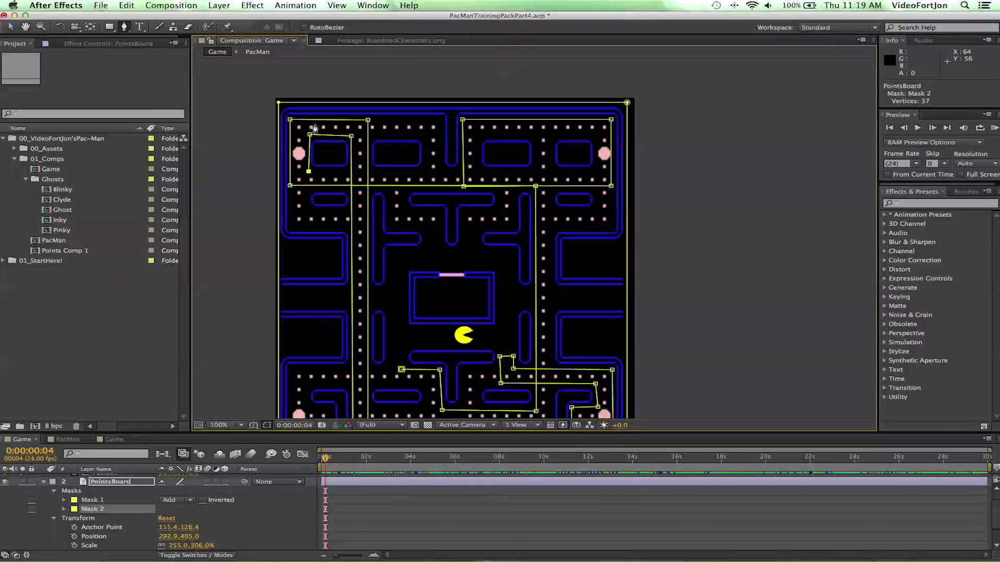
drag(310, 135, 306, 134)
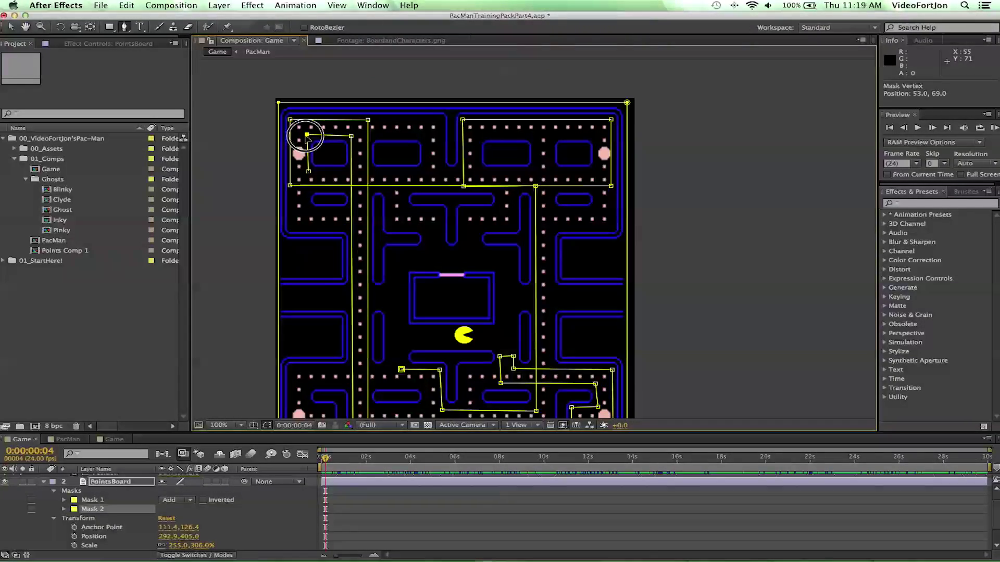
drag(309, 172, 306, 171)
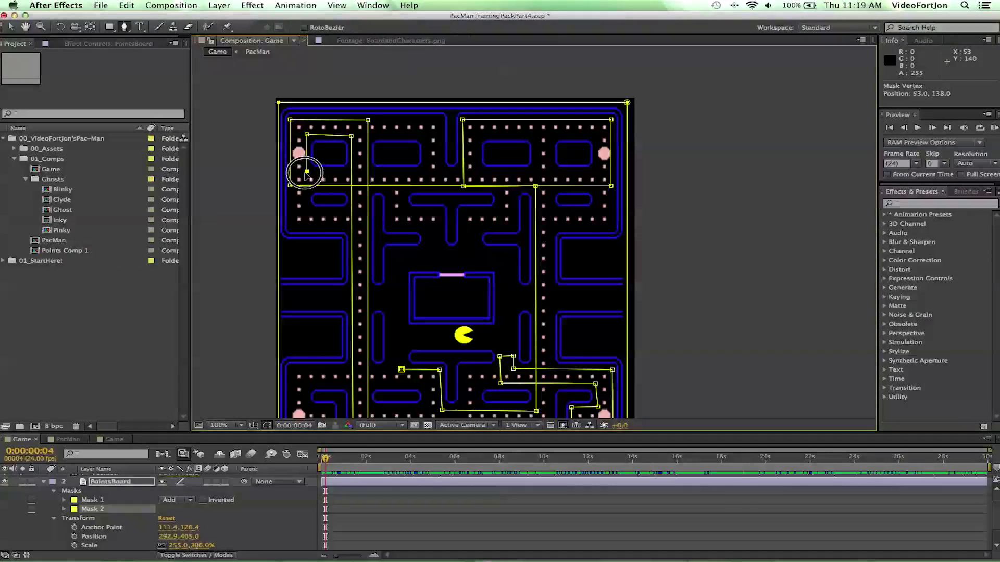
Loop the mask right along the upper corridor, up the right side, and back left across the top.
click(596, 172)
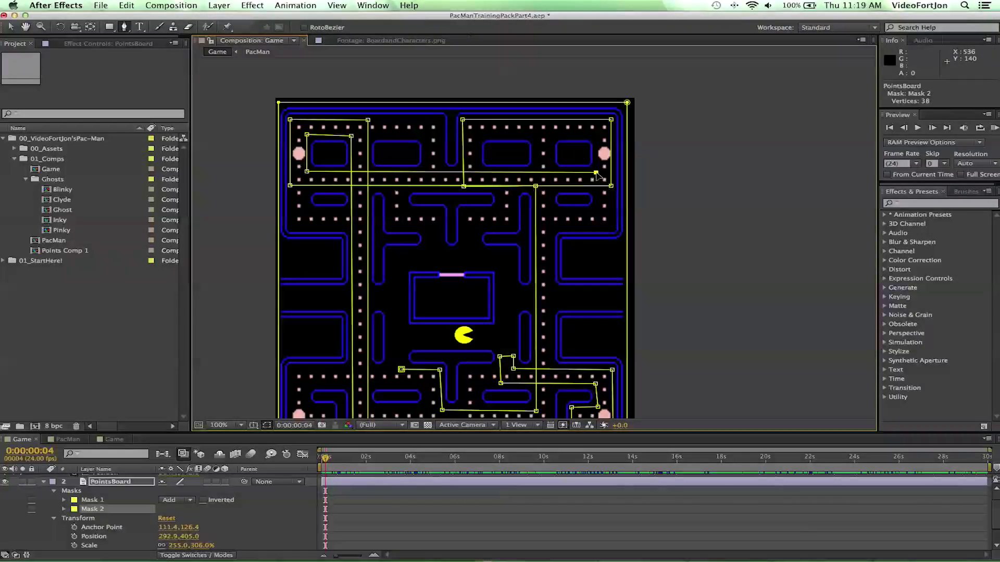
click(596, 138)
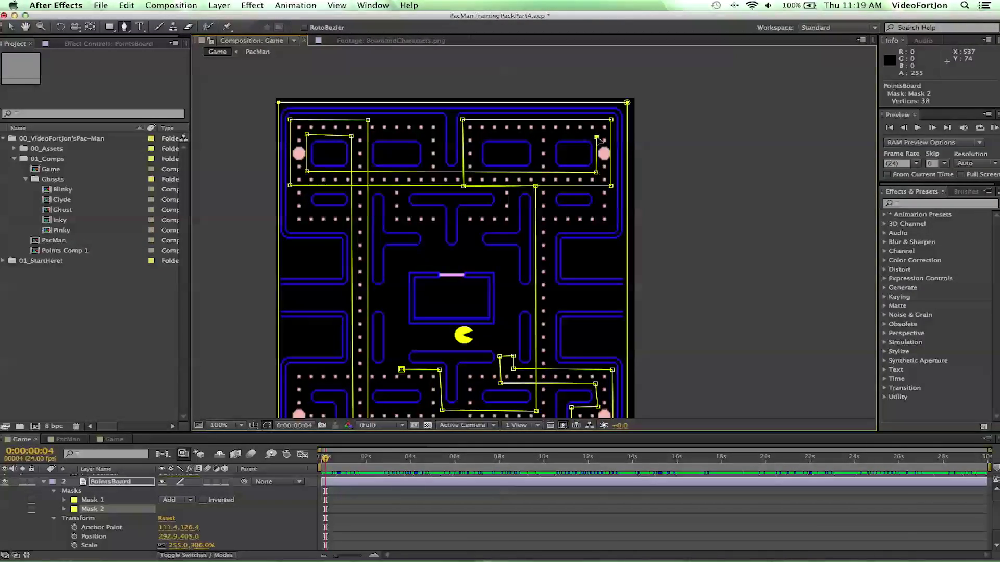
click(479, 135)
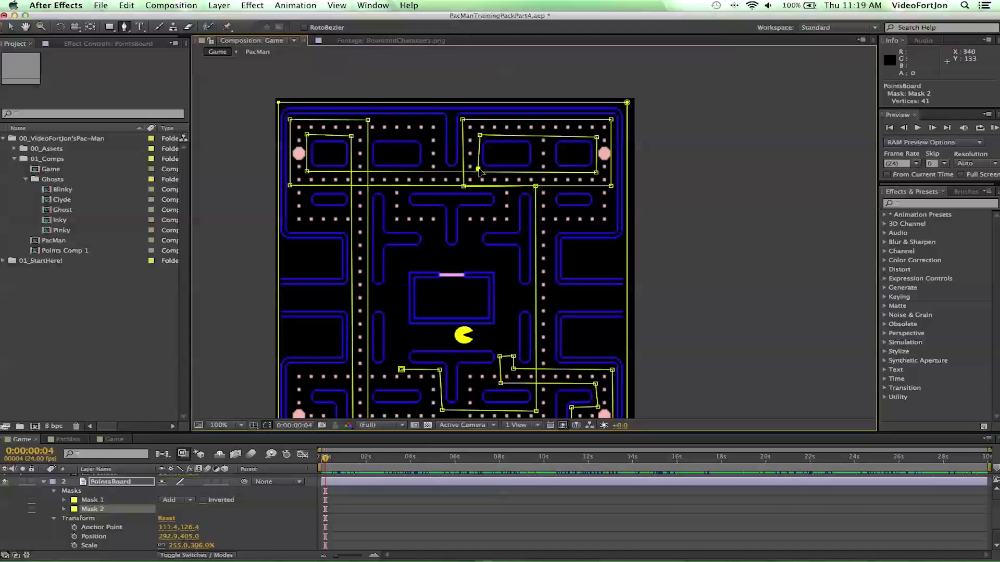
click(480, 173)
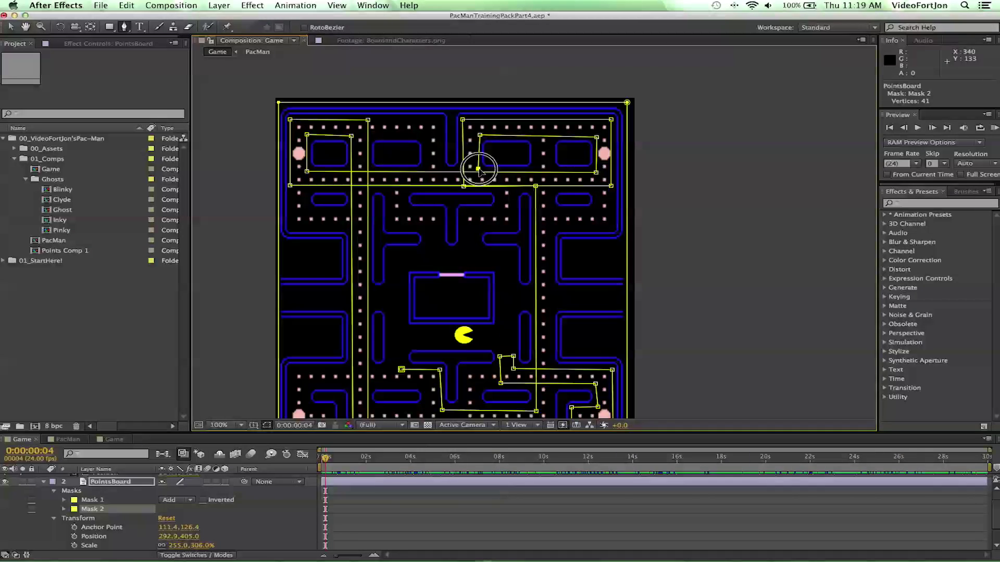
click(551, 169)
Trace the lower-centre corridor back to the first point to close Mask 2, then zoom out.
drag(551, 384, 550, 325)
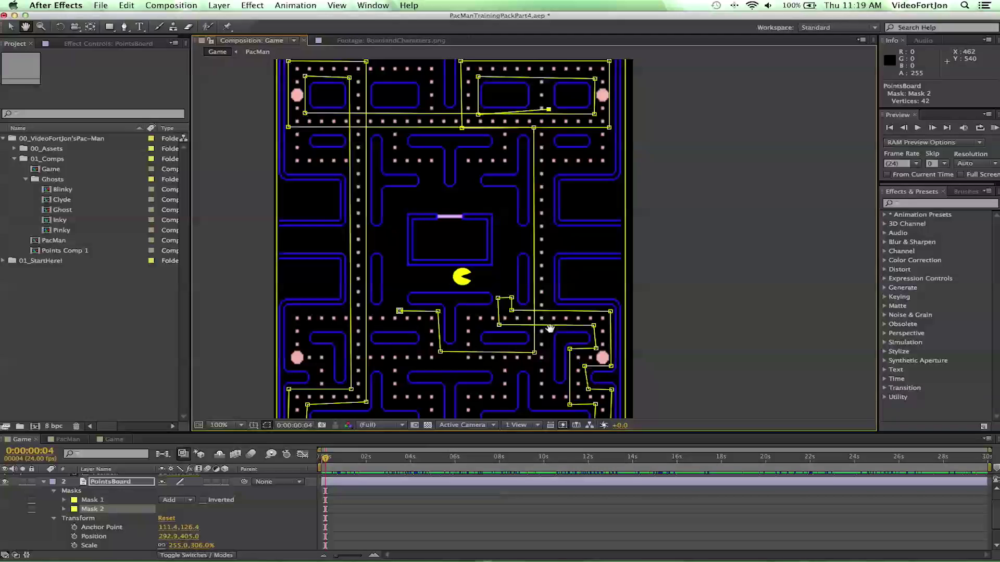
click(547, 364)
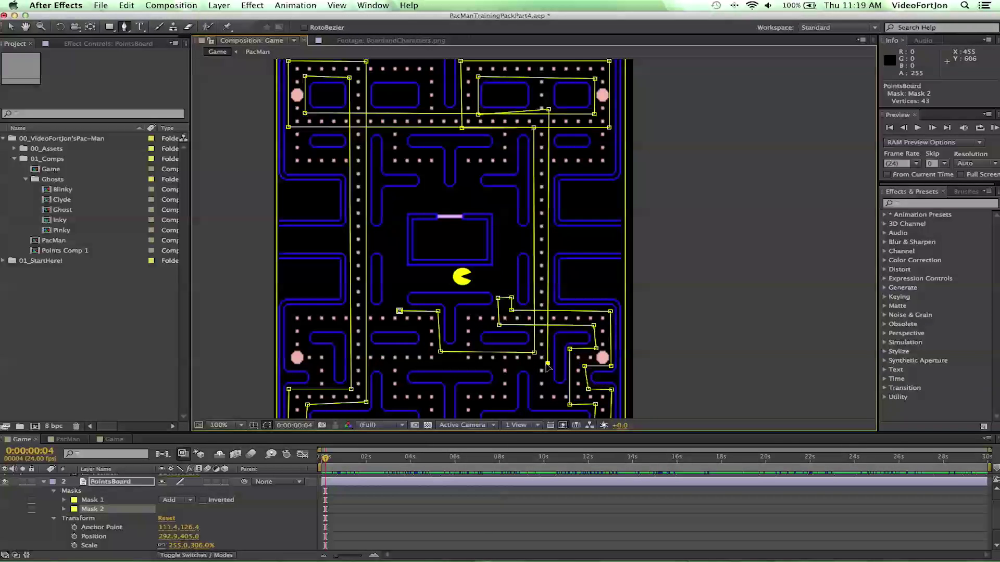
click(423, 364)
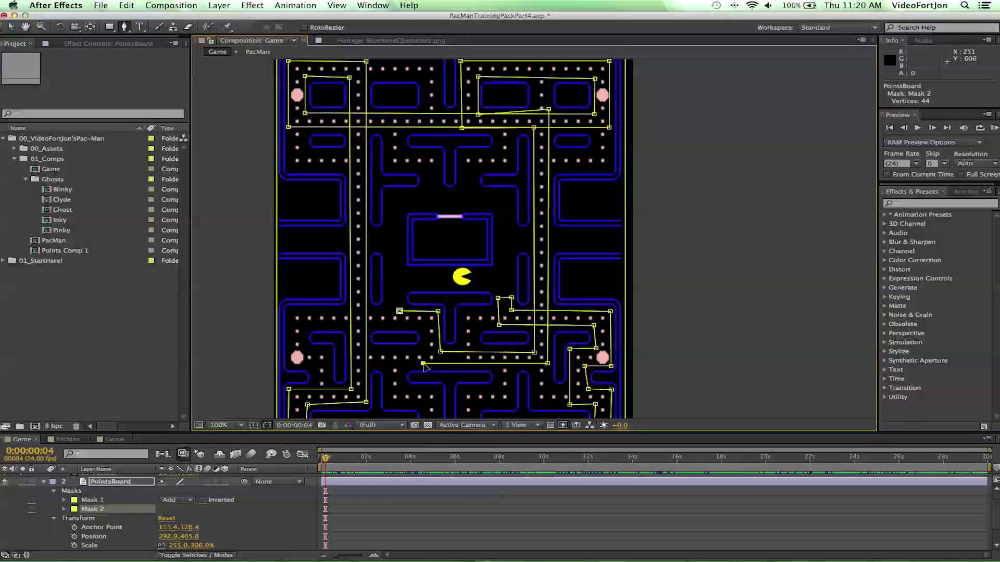
click(422, 327)
click(401, 323)
click(400, 314)
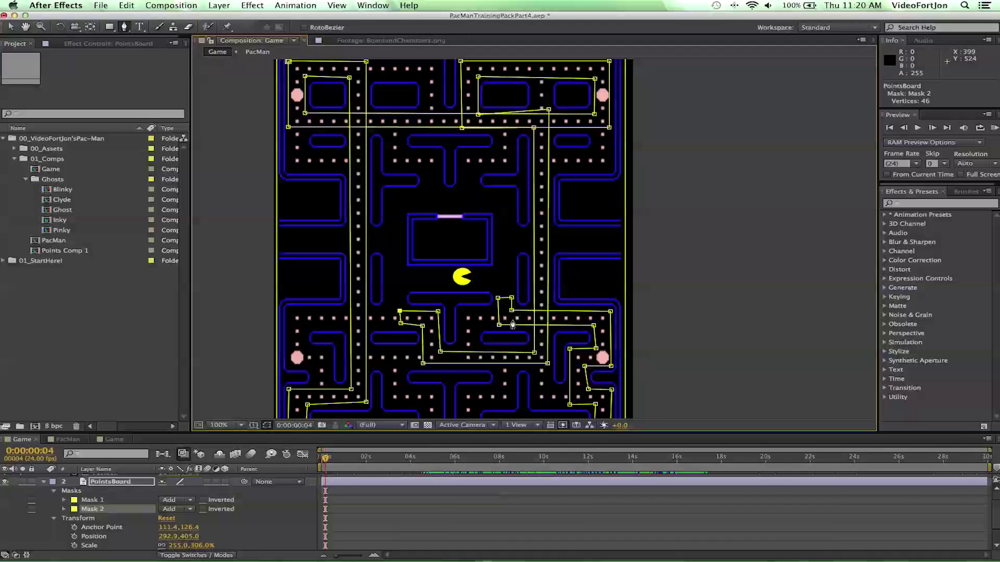
key(comma)
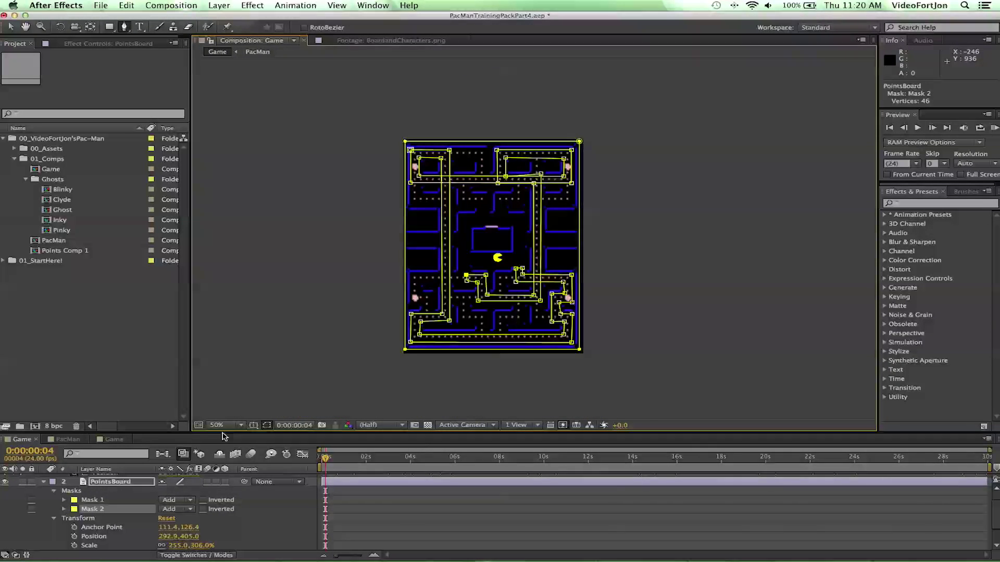
Expand Mask 2's path, feather, opacity and expansion properties and return the playhead to 0:00:00:00.
click(64, 509)
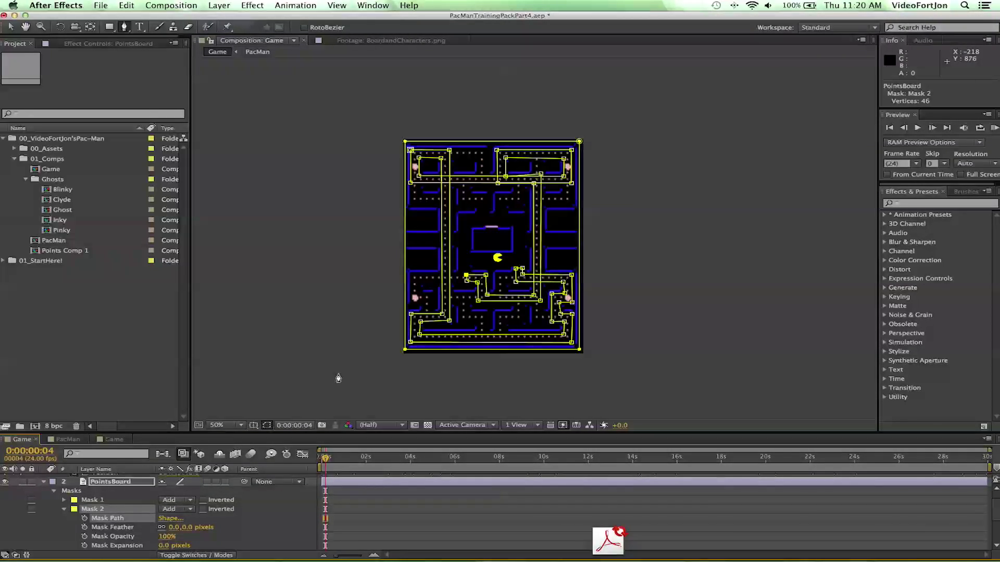
scroll(542, 298, up, 2)
scroll(542, 299, down, 2)
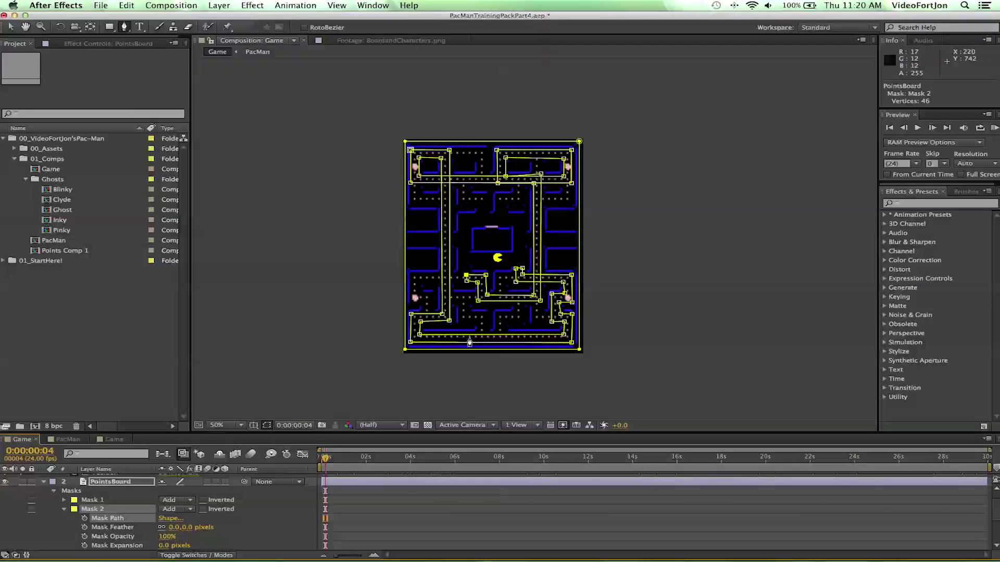
drag(326, 457, 284, 445)
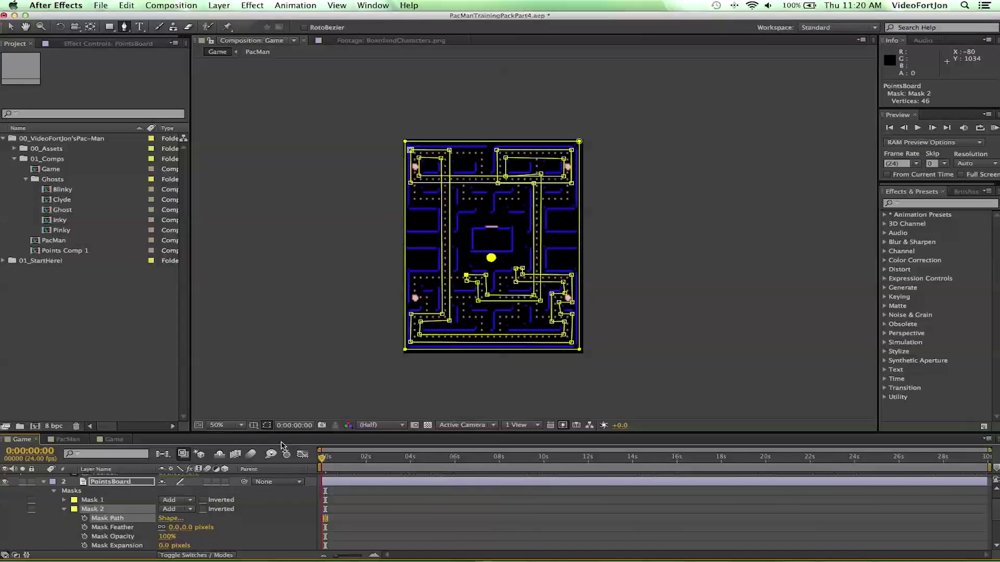
Name Mask 1 'GameBoard' and Mask 2 'Points', then collapse the Points mask.
click(92, 500)
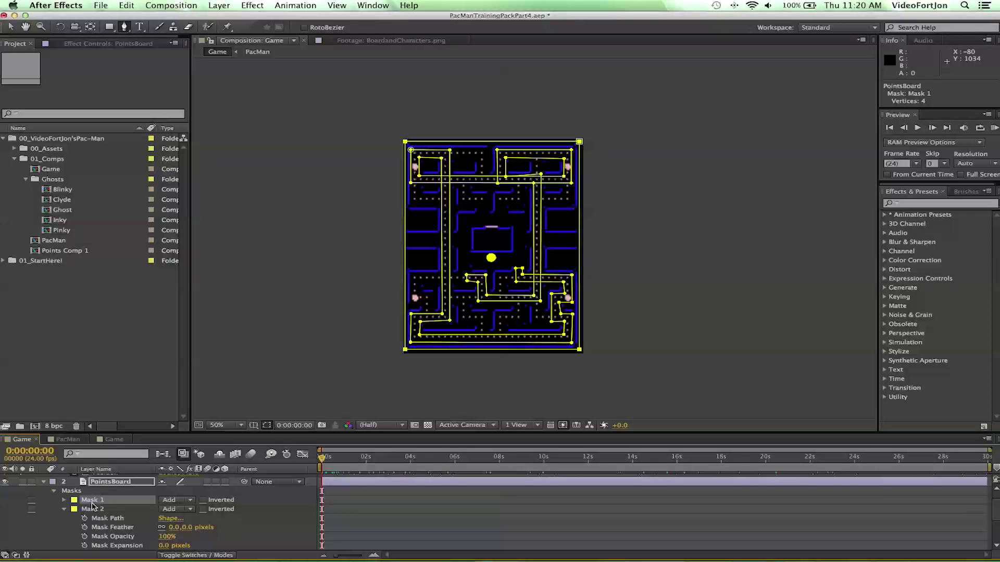
key(Return)
text(Ca)
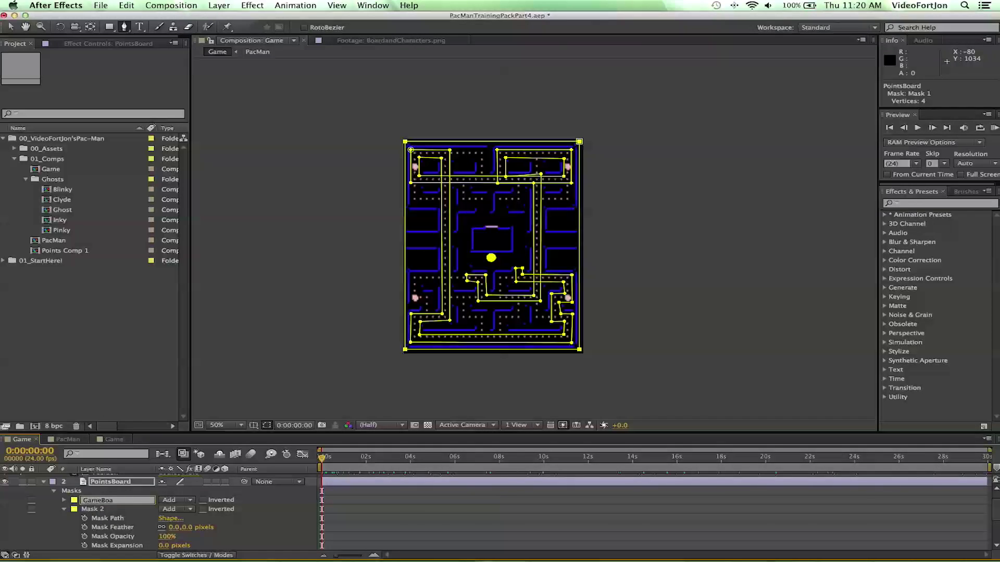
text(meBoard)
key(Return)
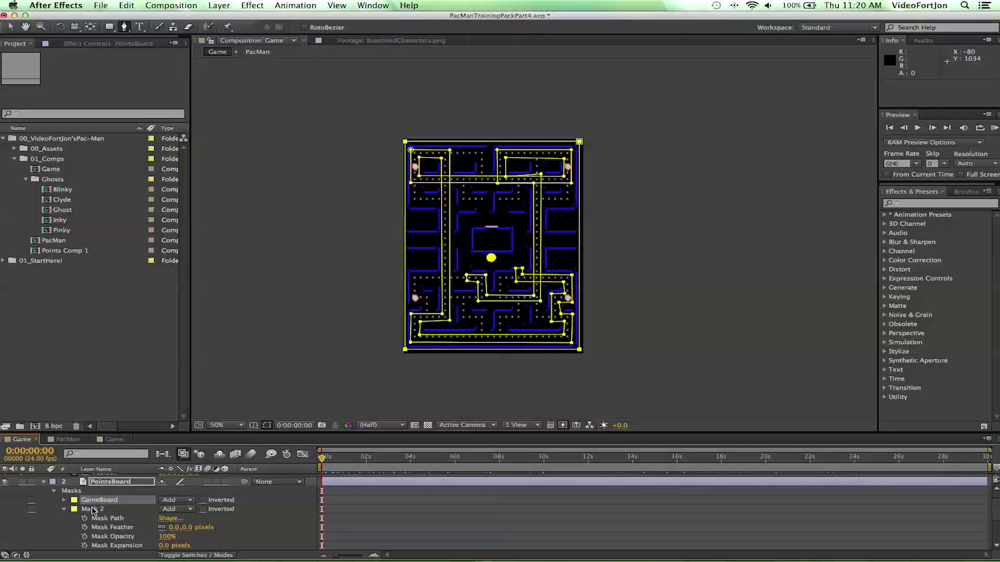
click(100, 510)
key(Return)
text(Points)
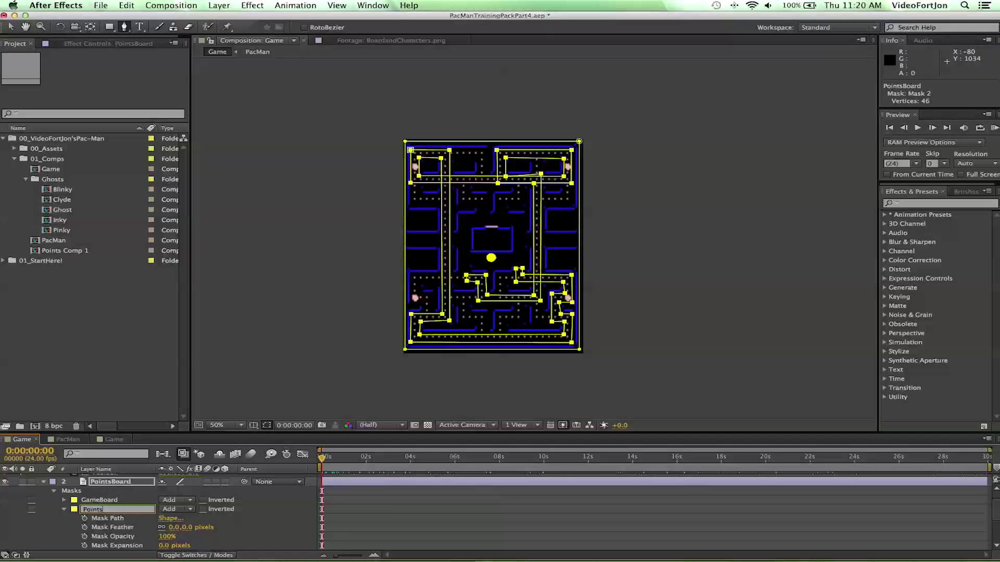
key(Return)
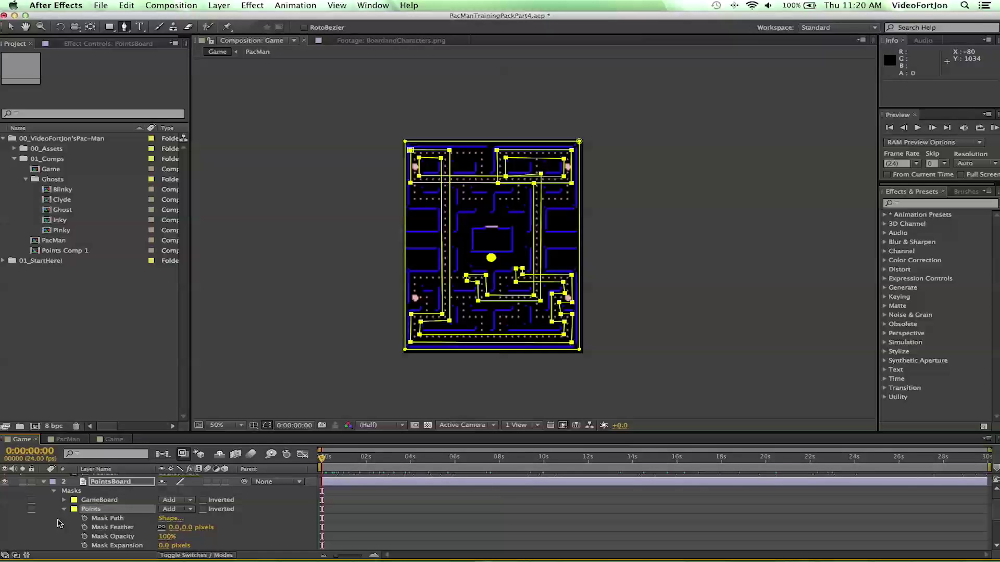
click(64, 509)
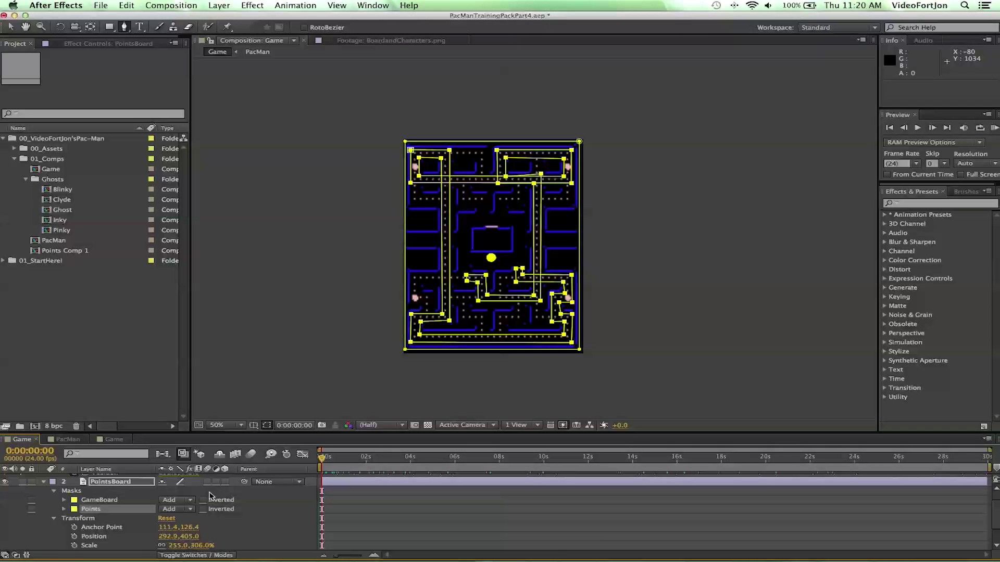
Set the Points mask's blending mode to Subtract.
click(177, 509)
click(172, 510)
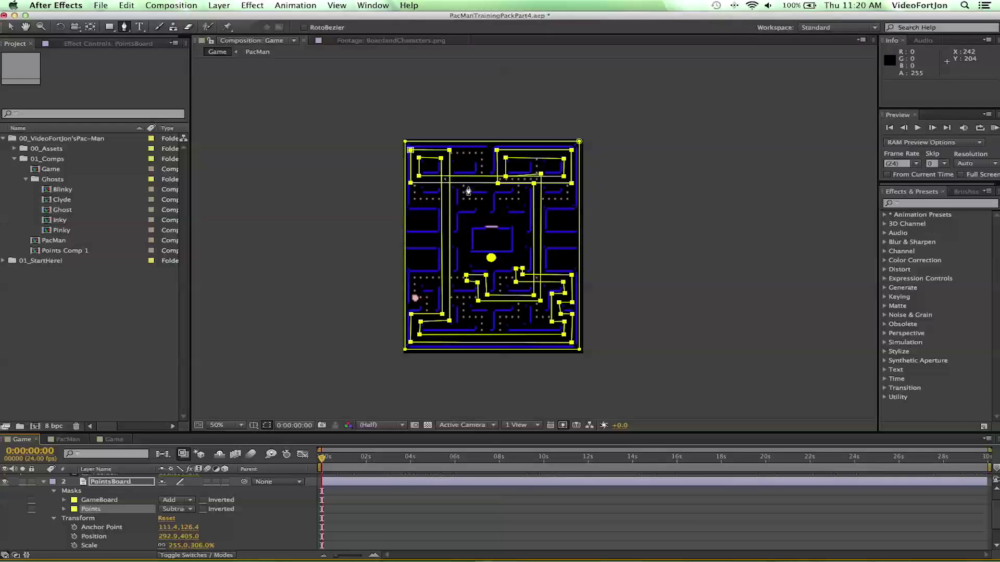
scroll(530, 203, up, 2)
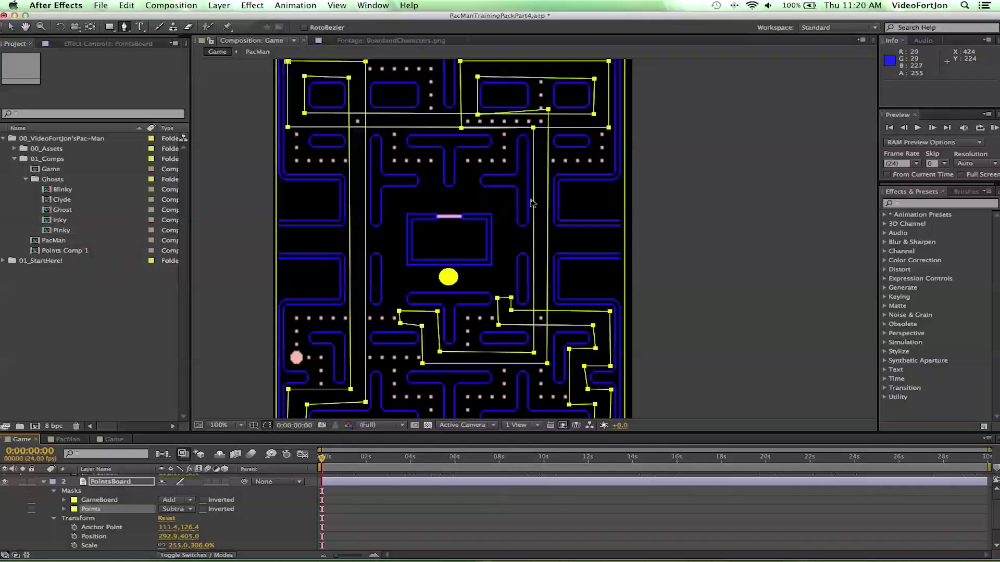
Undo an accidental new mask and move the top-right Points vertex down onto the dot row.
drag(548, 110, 550, 111)
click(541, 91)
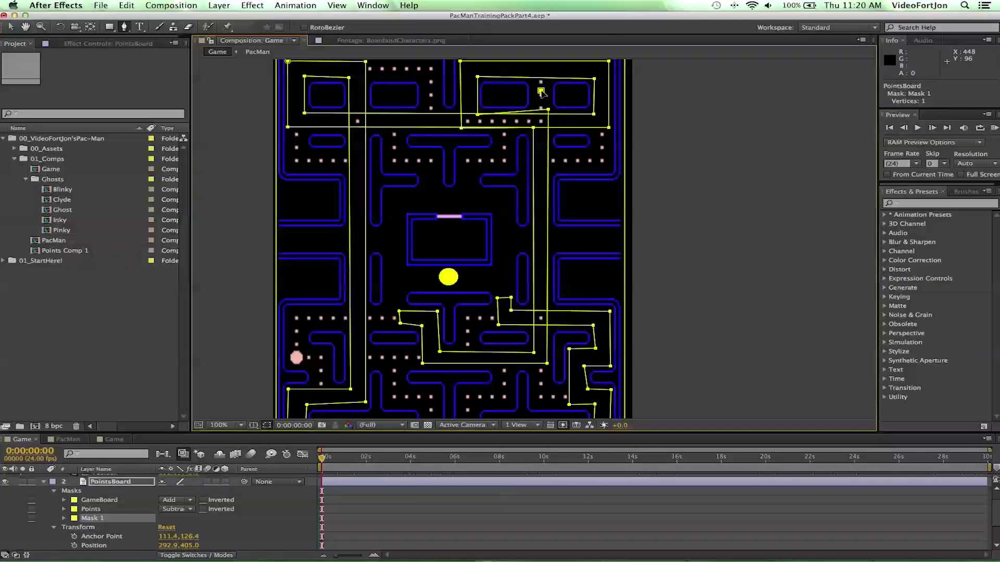
key(super+z)
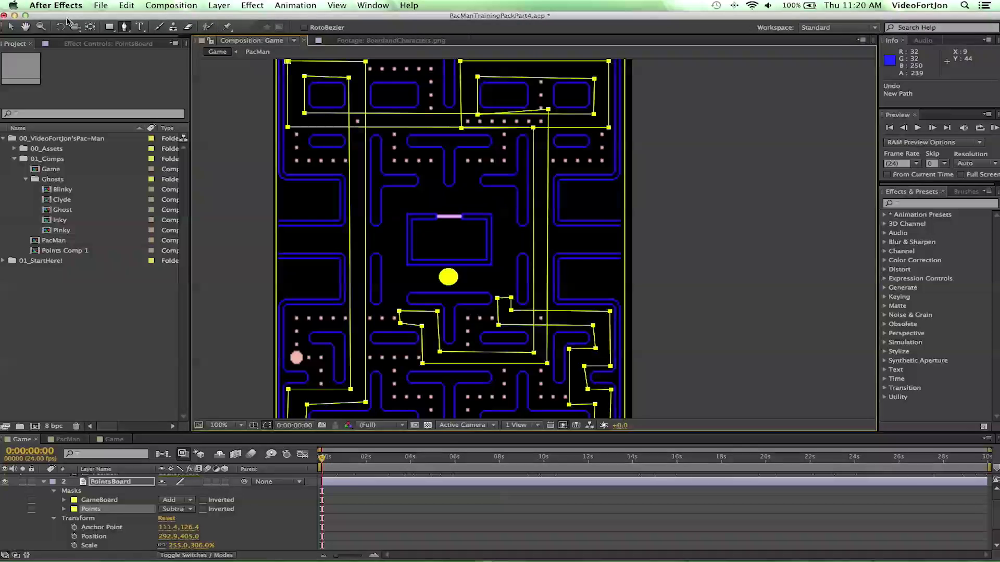
click(10, 27)
click(544, 120)
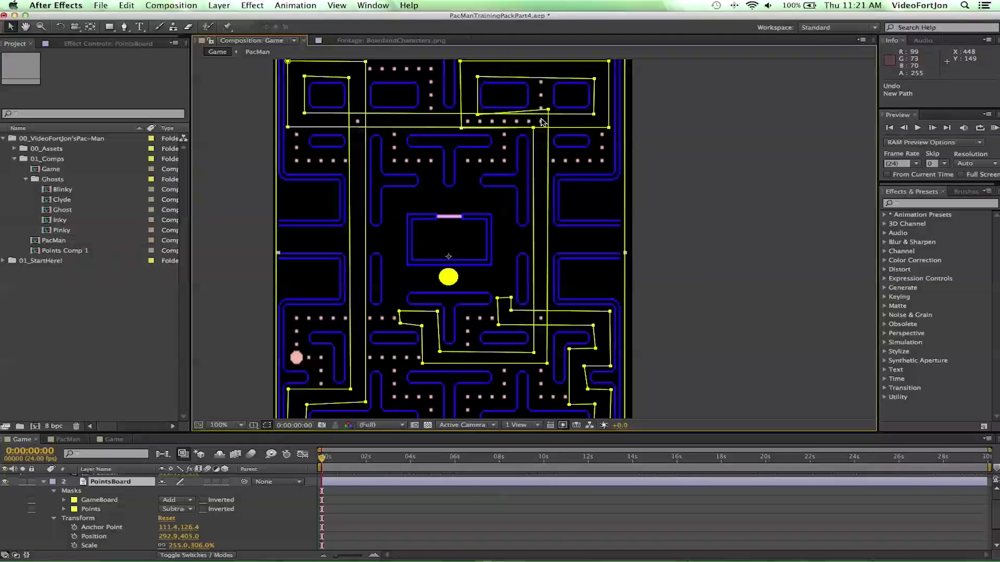
drag(548, 110, 547, 115)
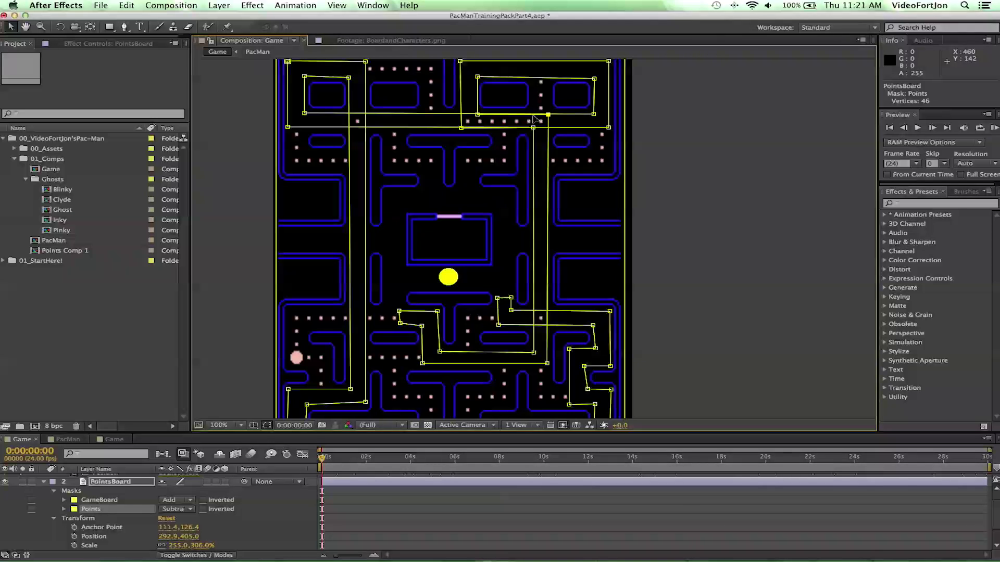
Shift the top-middle and upper-loop Points mask vertices left to follow the route.
click(477, 114)
click(478, 114)
drag(478, 114, 479, 115)
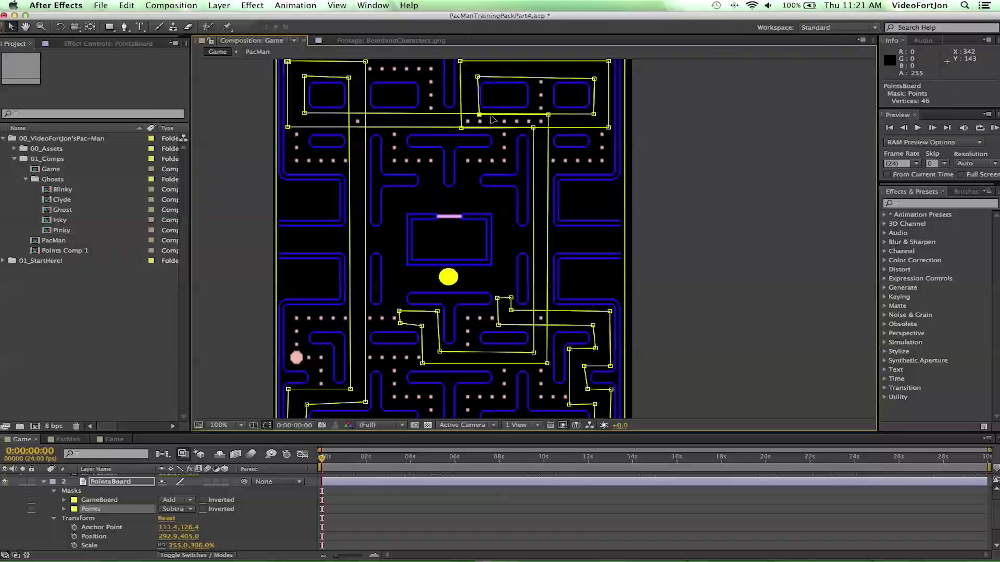
click(547, 115)
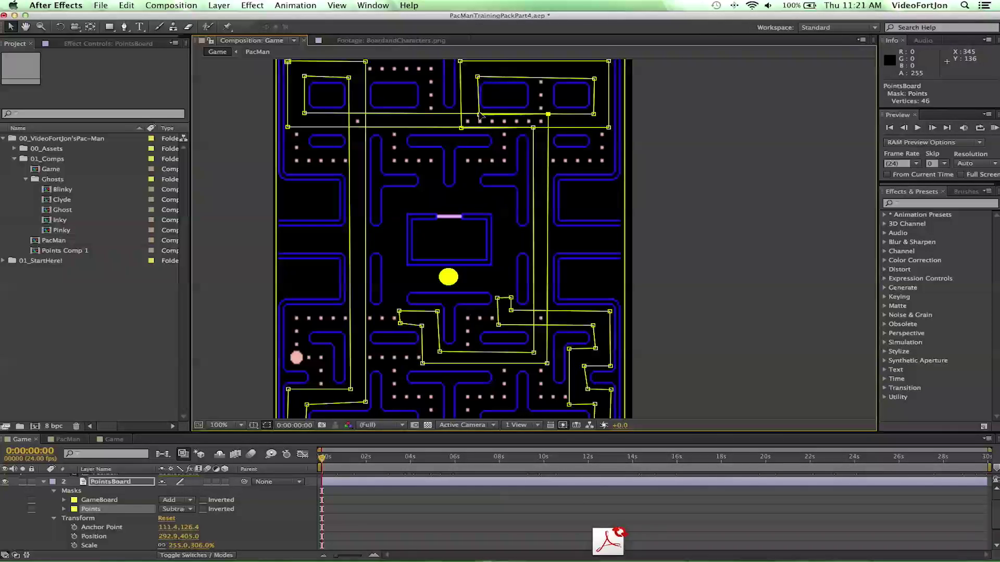
drag(480, 115, 474, 114)
drag(478, 77, 474, 77)
Preview Pac-Man's movement up to about 3 seconds.
scroll(471, 117, down, 3)
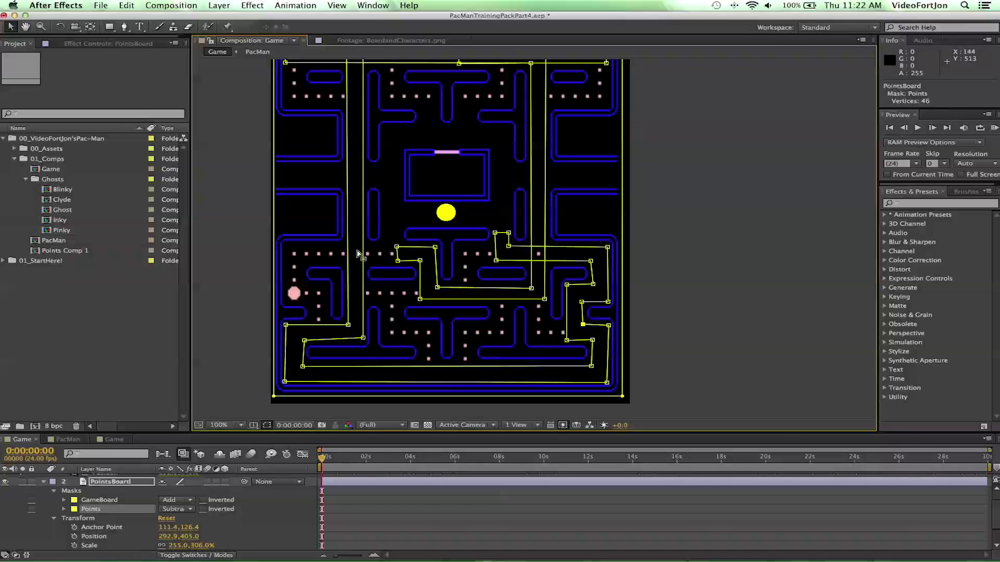
scroll(463, 188, up, 1)
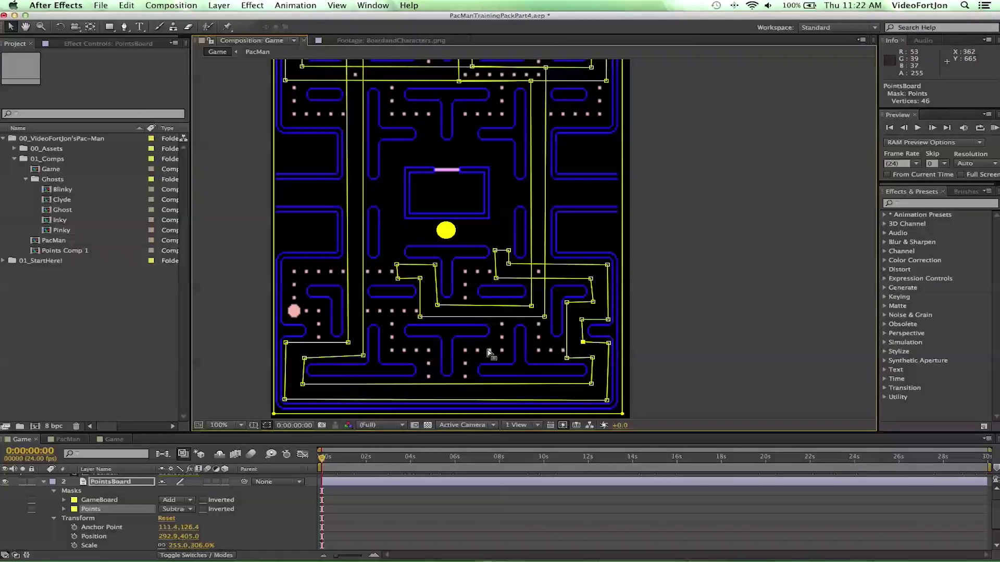
drag(320, 459, 999, 497)
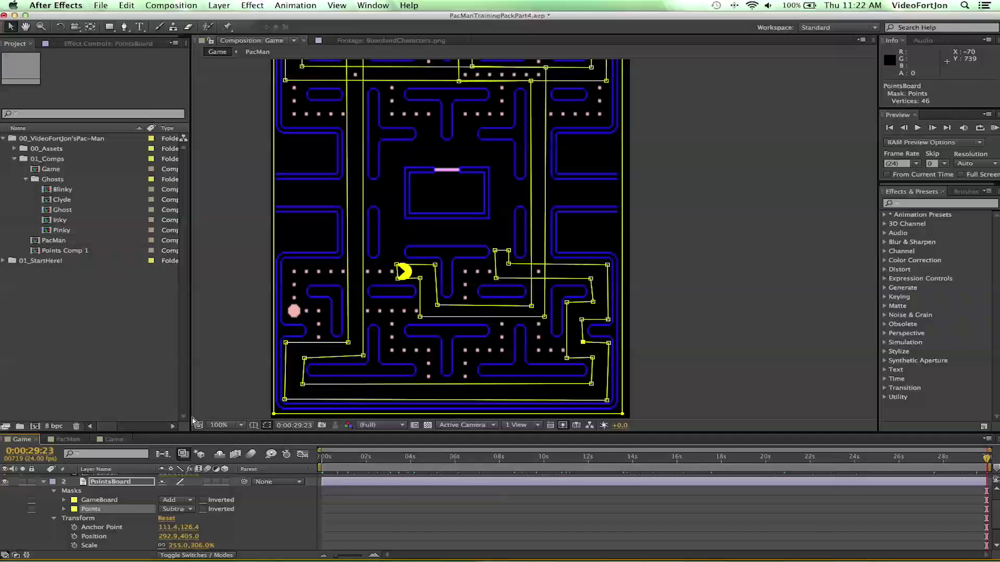
Twirl open the Points mask, set its first Mask Path keyframe, and step back to 0:00:29:08.
click(63, 510)
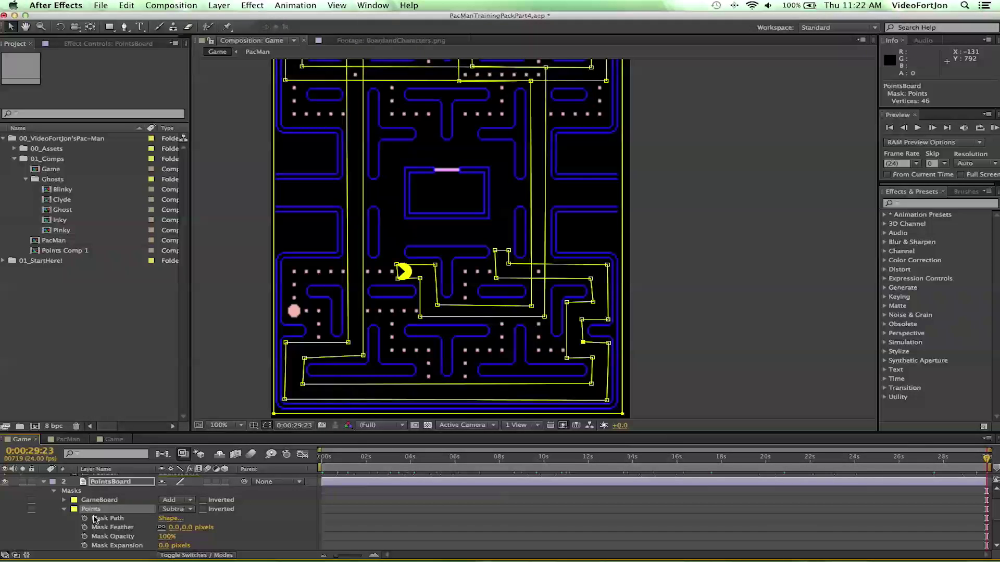
click(85, 519)
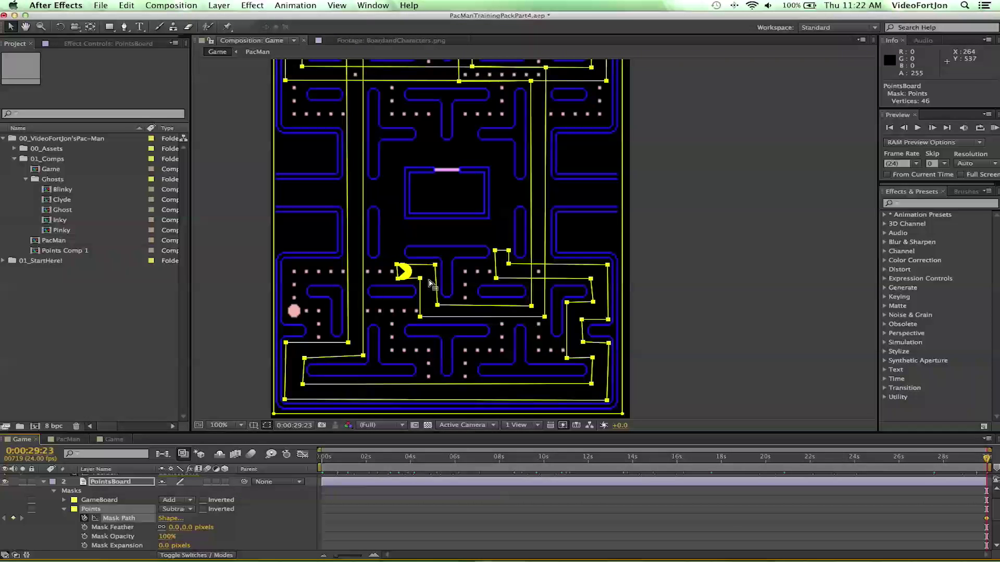
scroll(430, 283, up, 4)
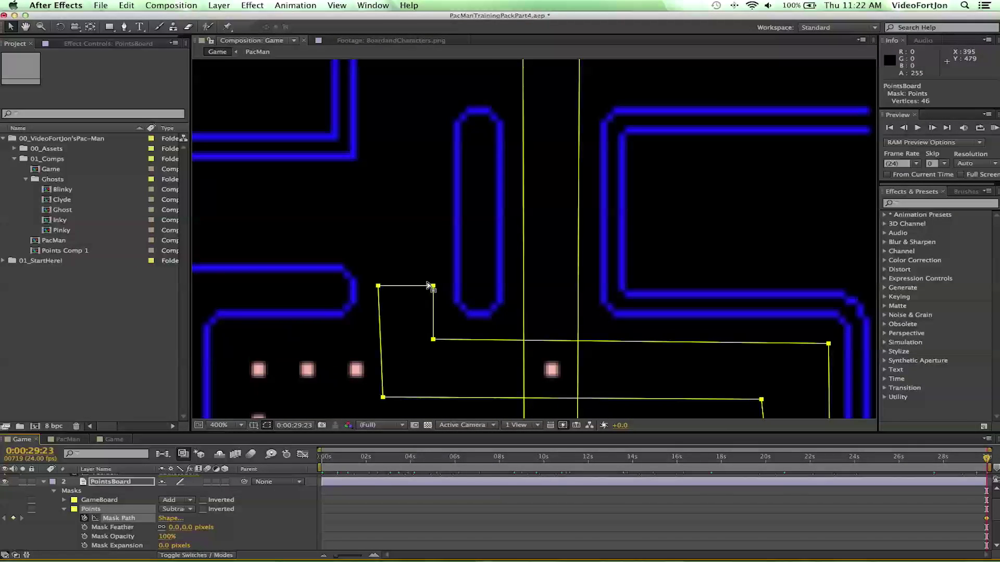
scroll(427, 286, down, 3)
scroll(420, 217, up, 1)
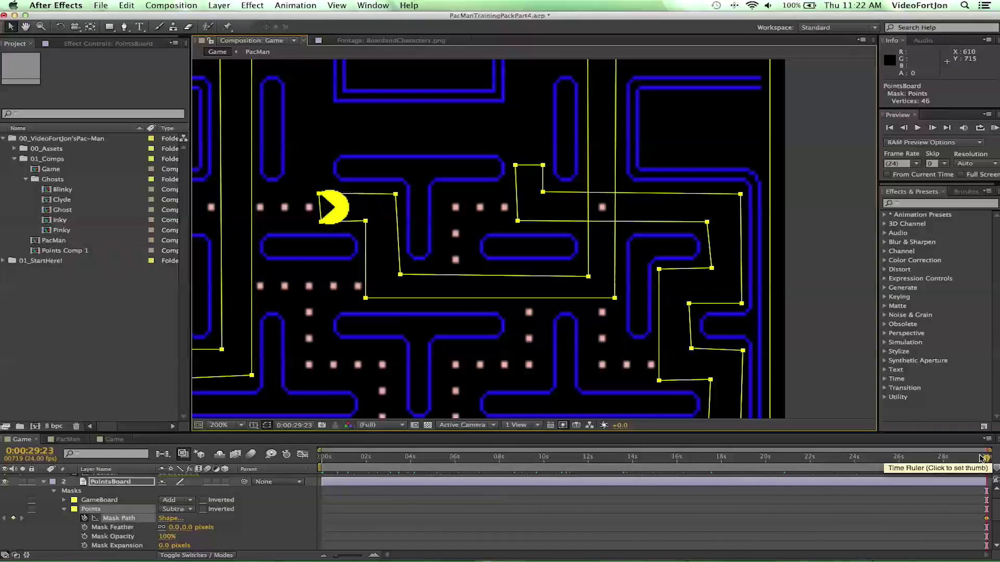
drag(988, 461, 972, 460)
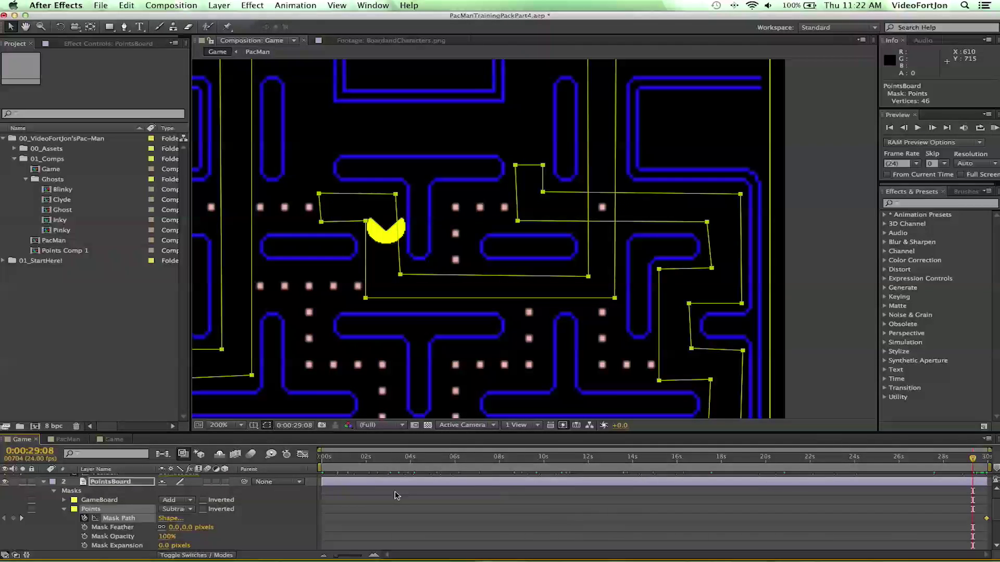
scroll(235, 506, up, 2)
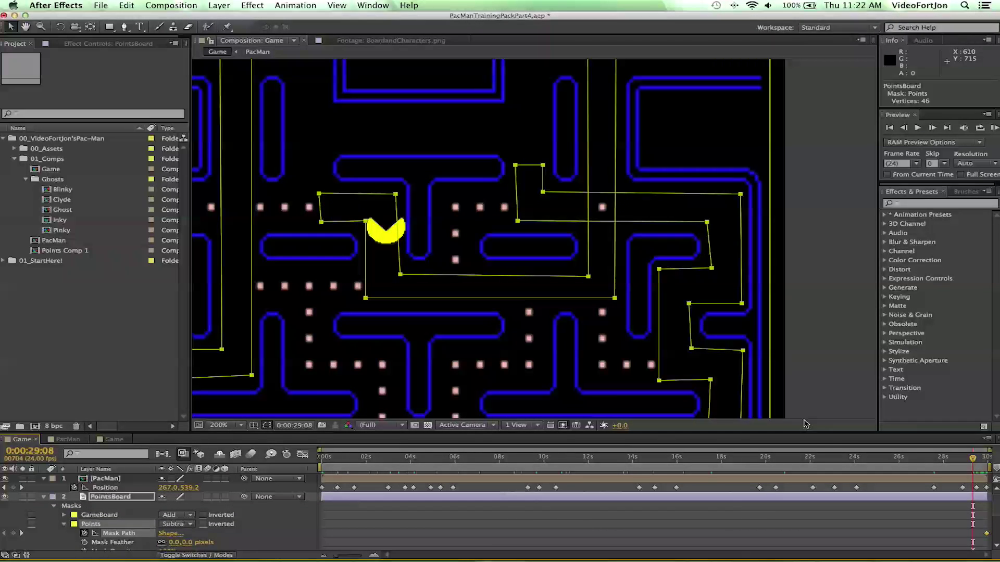
Go to Pac-Man's turn at 0:00:29:12 and select the Points mask's end vertex.
drag(974, 460, 976, 461)
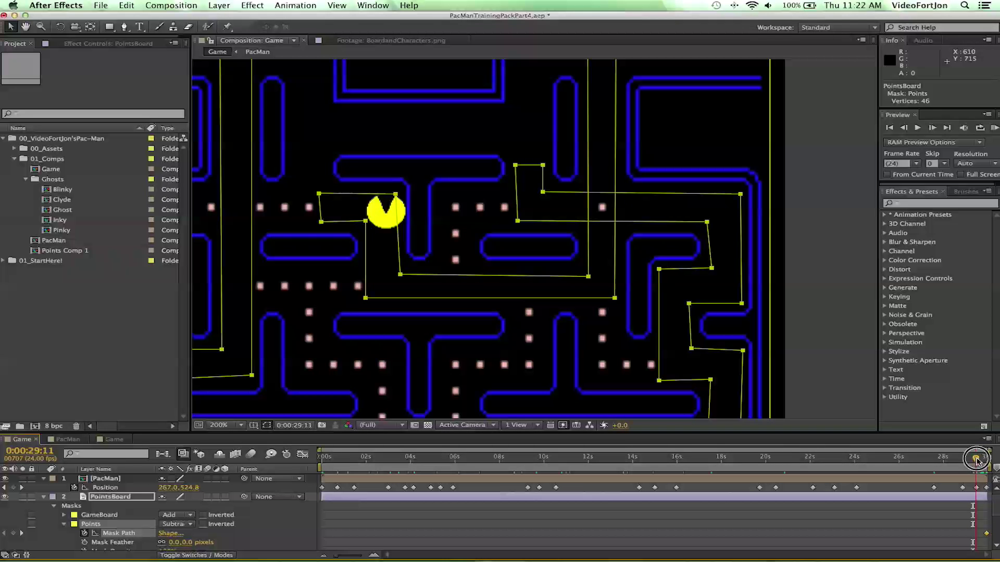
click(977, 488)
drag(976, 462, 977, 463)
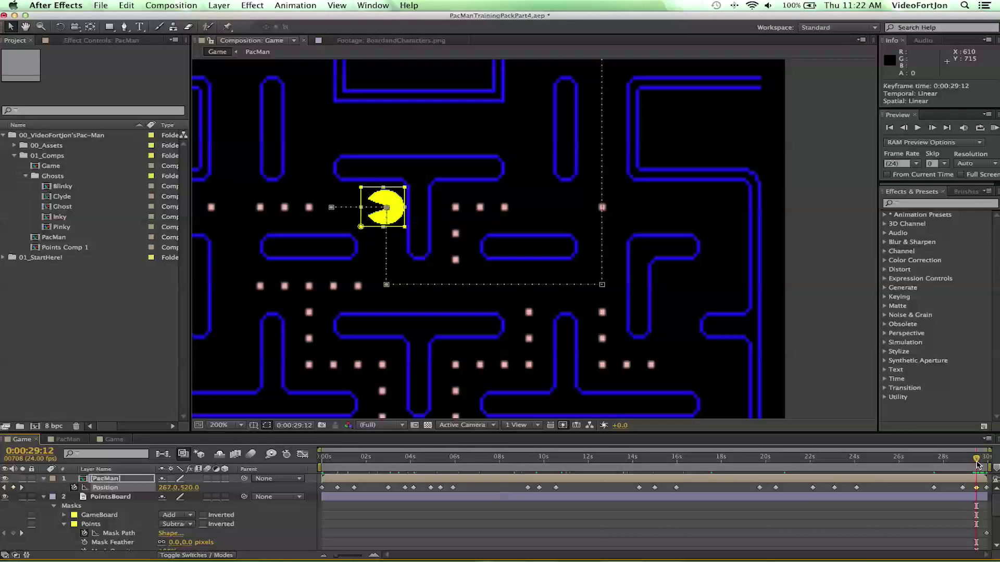
click(110, 498)
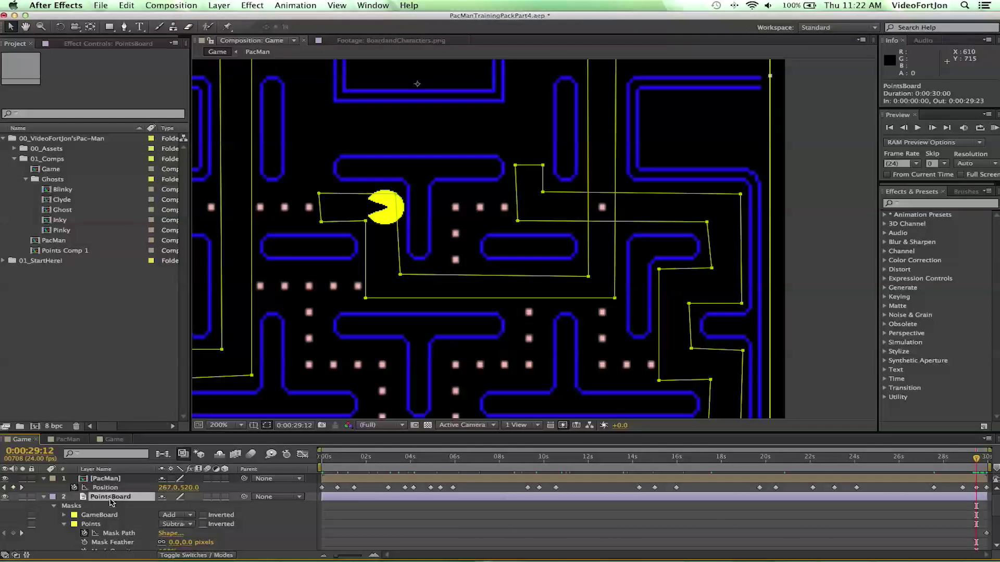
click(319, 195)
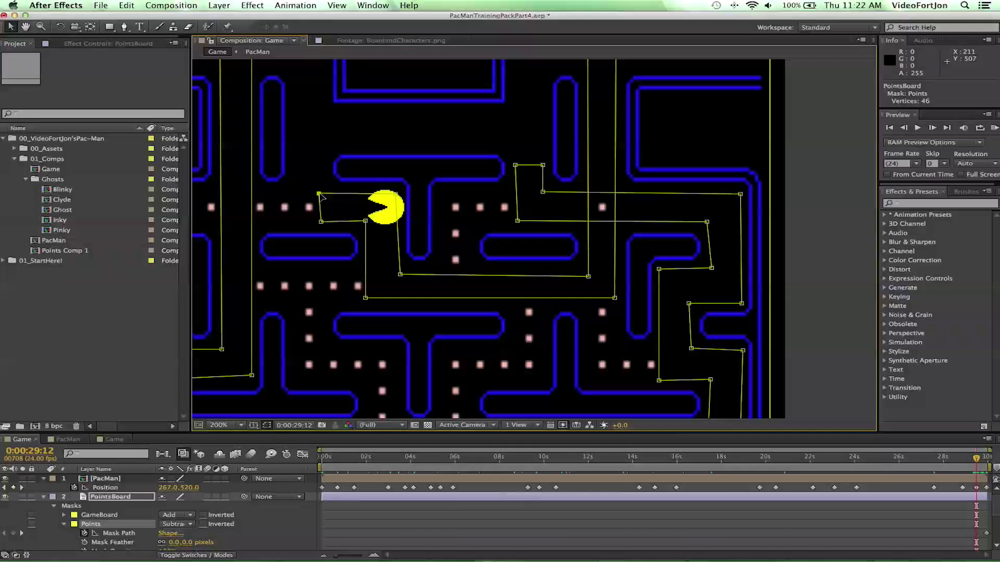
click(335, 194)
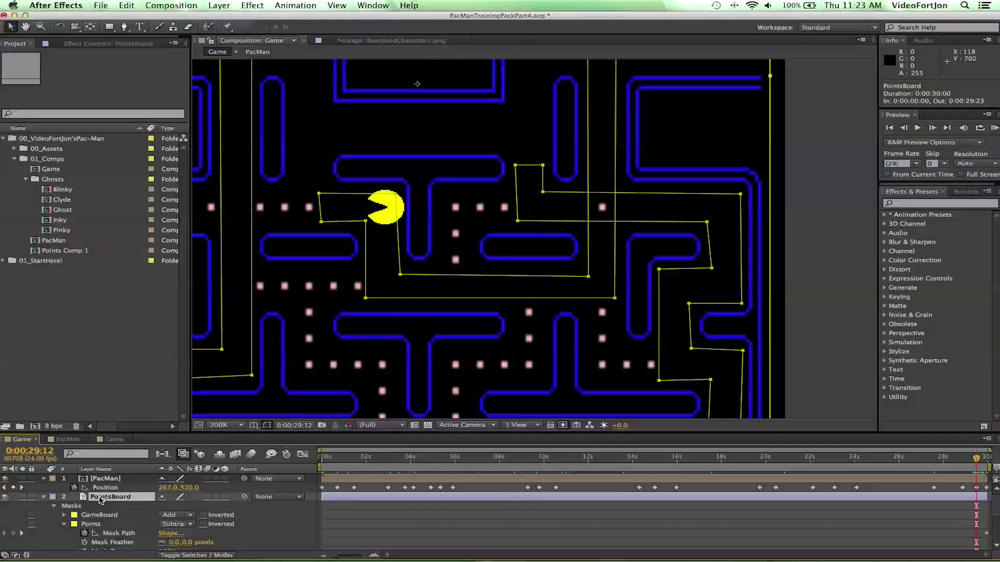
click(319, 194)
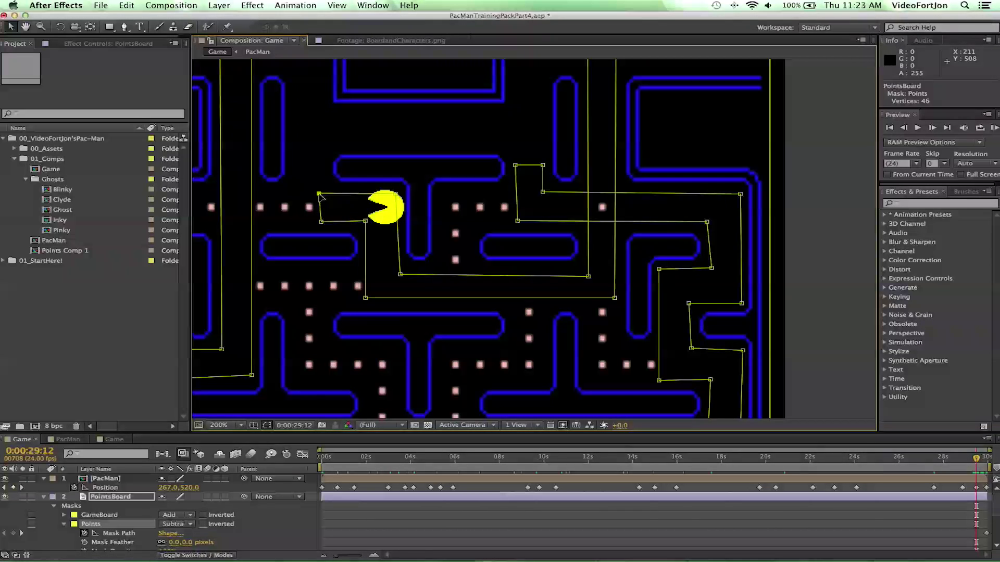
click(322, 222)
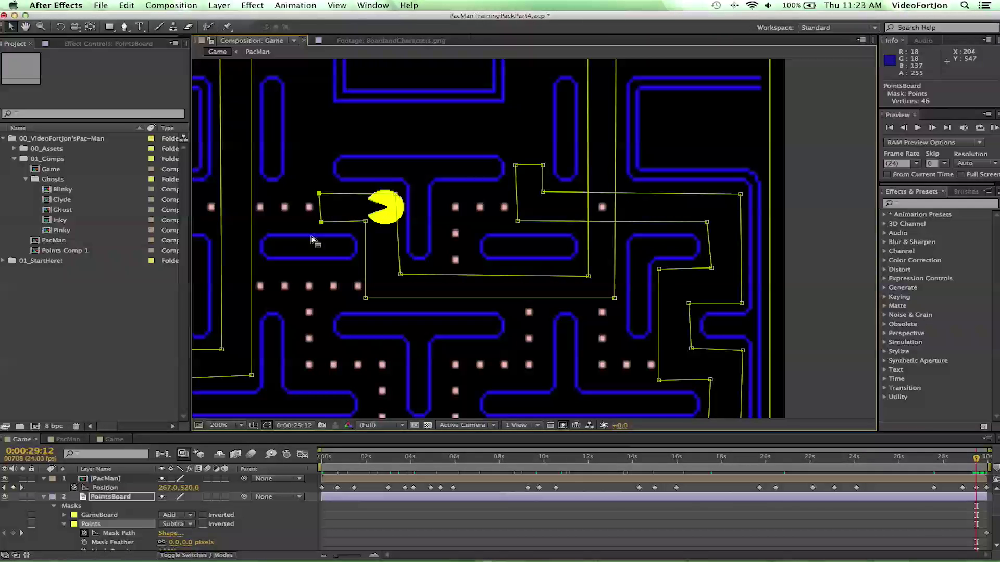
Nudge and drag the mask's end vertices so the mask stops right at Pac-Man.
key(Right)
key(Right)
key(Right)
key(Right)
key(Right)
key(Right)
key(Right)
key(Right)
key(Right)
key(Right)
key(Right)
key(Right)
key(Right)
key(Right)
key(Right)
key(Right)
key(Right)
key(Right)
key(Right)
key(Right)
key(Right)
key(Right)
key(Right)
key(Right)
key(Right)
key(Right)
key(Right)
key(Right)
key(Right)
key(Right)
key(Right)
key(Right)
key(Right)
key(Right)
key(Right)
key(Right)
key(Right)
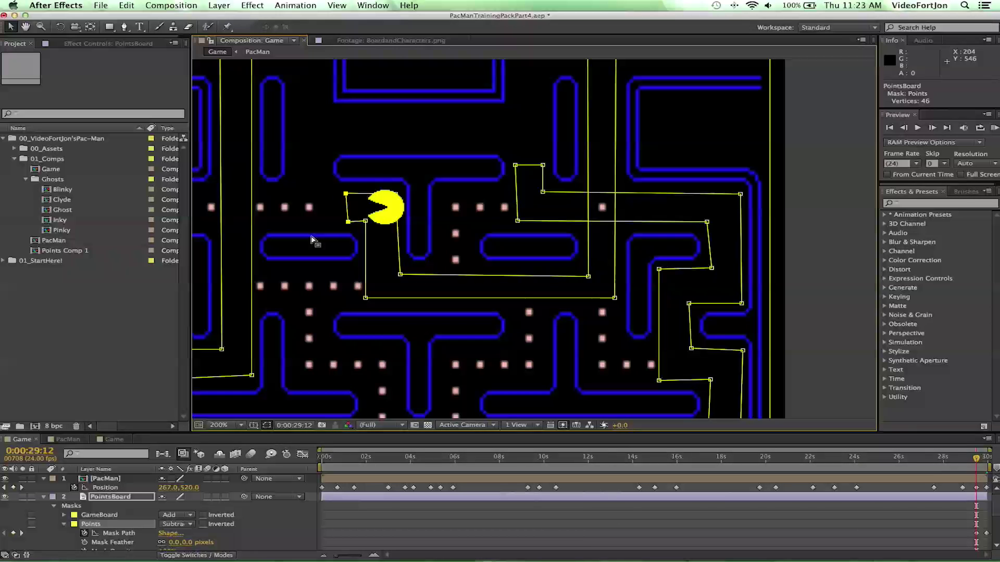
key(Right)
key(Right)
key(Right)
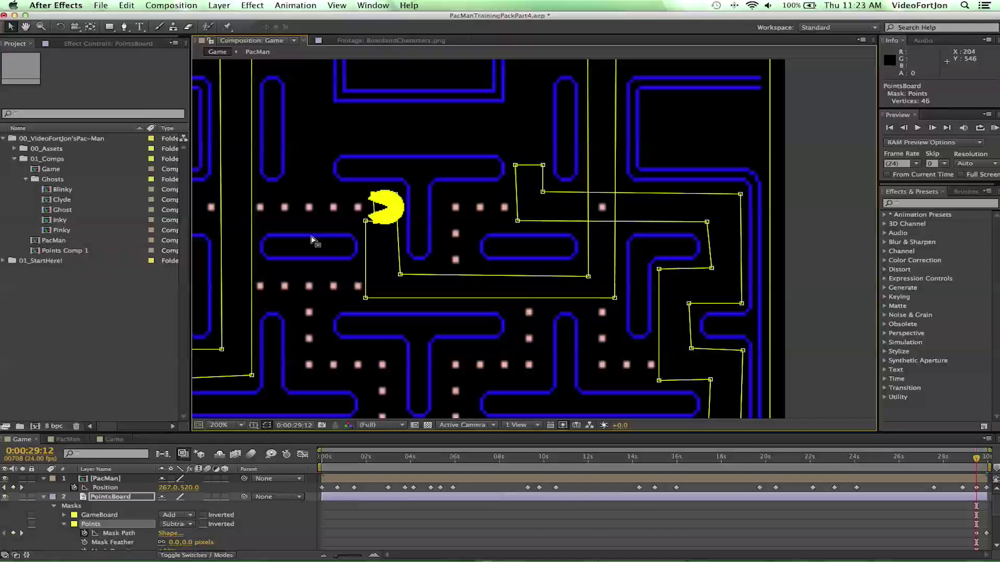
key(Left)
key(Left)
key(Left)
key(Left)
key(Up)
key(Up)
key(Up)
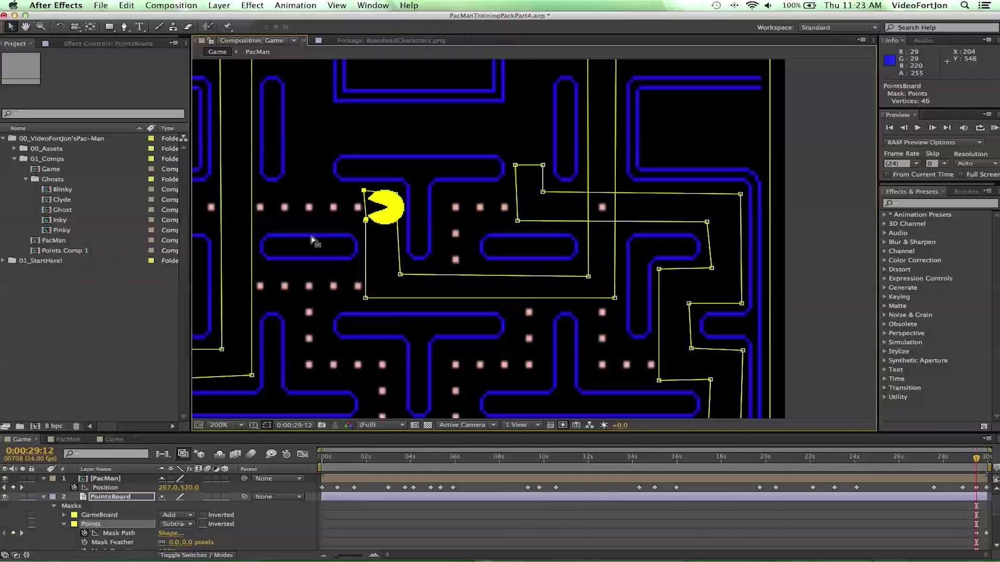
click(367, 222)
drag(367, 223, 365, 190)
click(366, 194)
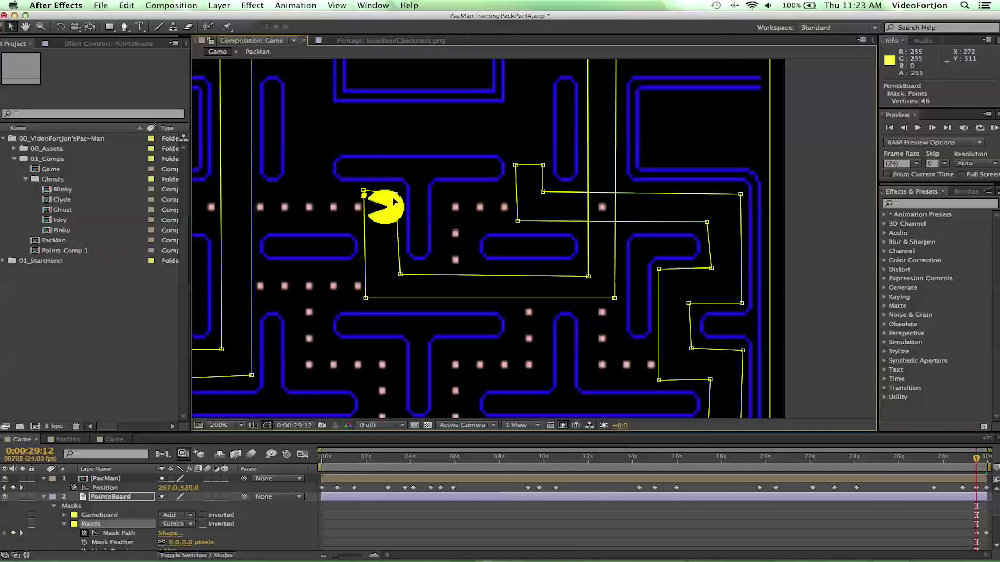
click(364, 192)
At 0:00:28:20, move the top mask vertices down to Pac-Man.
scroll(389, 199, up, 2)
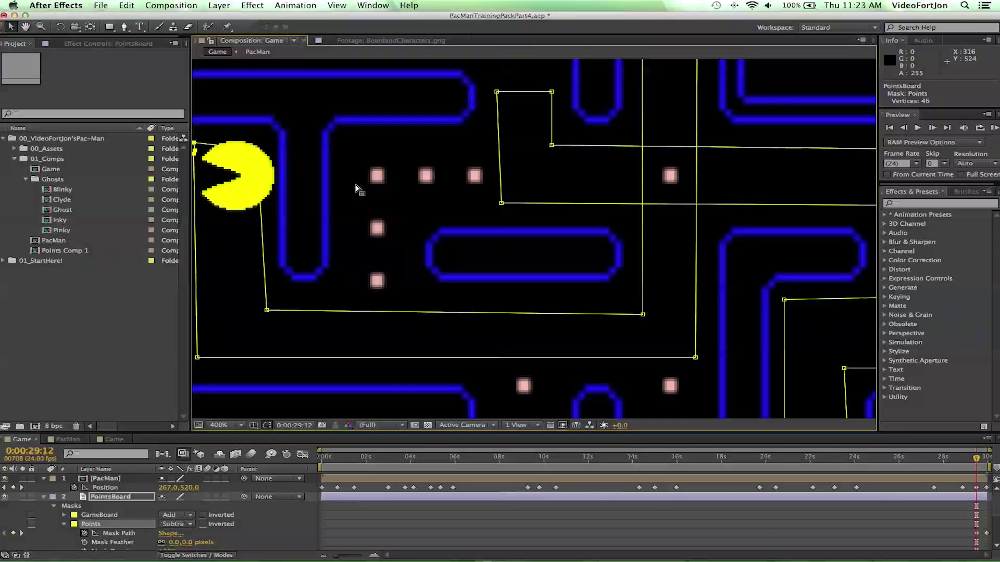
drag(346, 179, 419, 192)
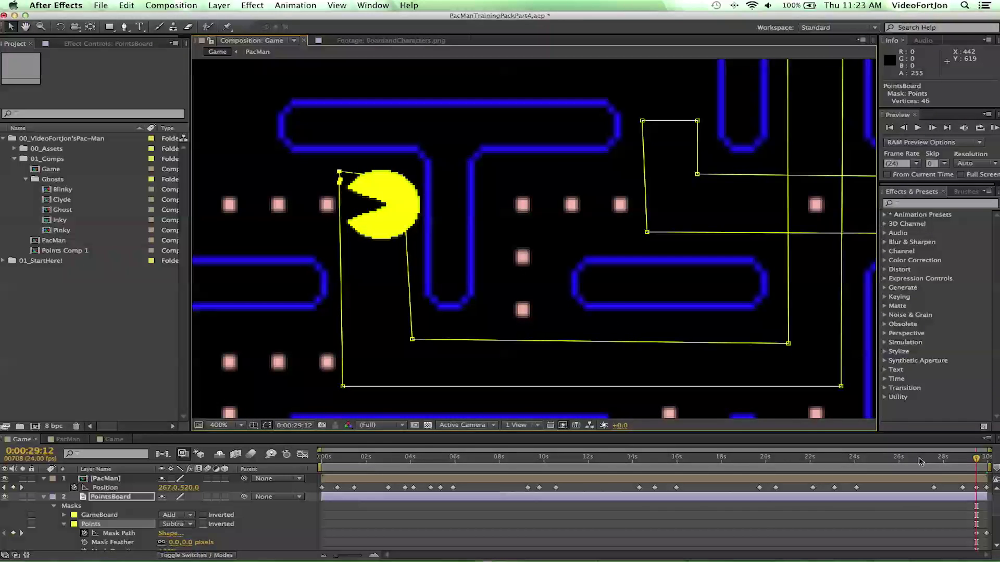
drag(978, 459, 965, 461)
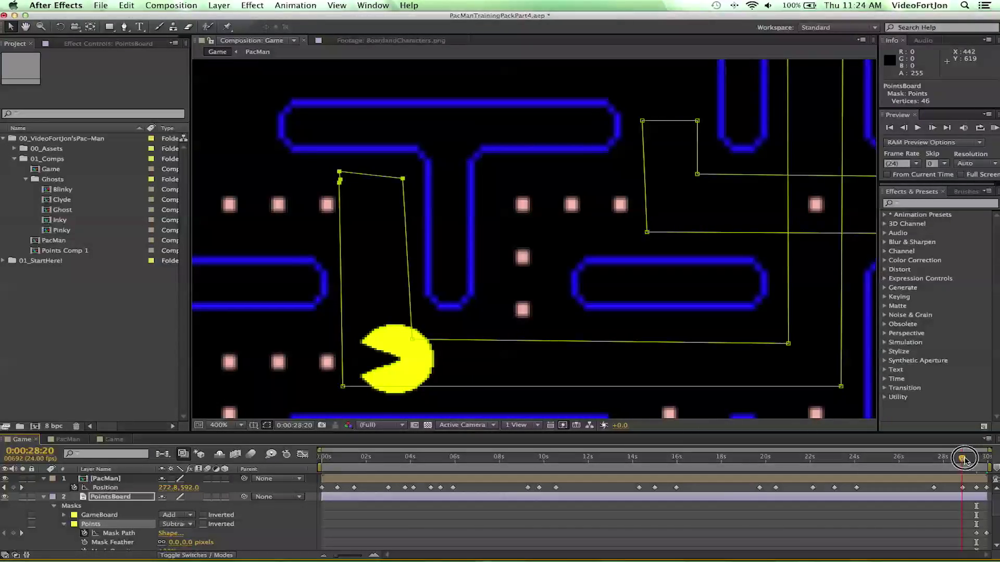
click(965, 460)
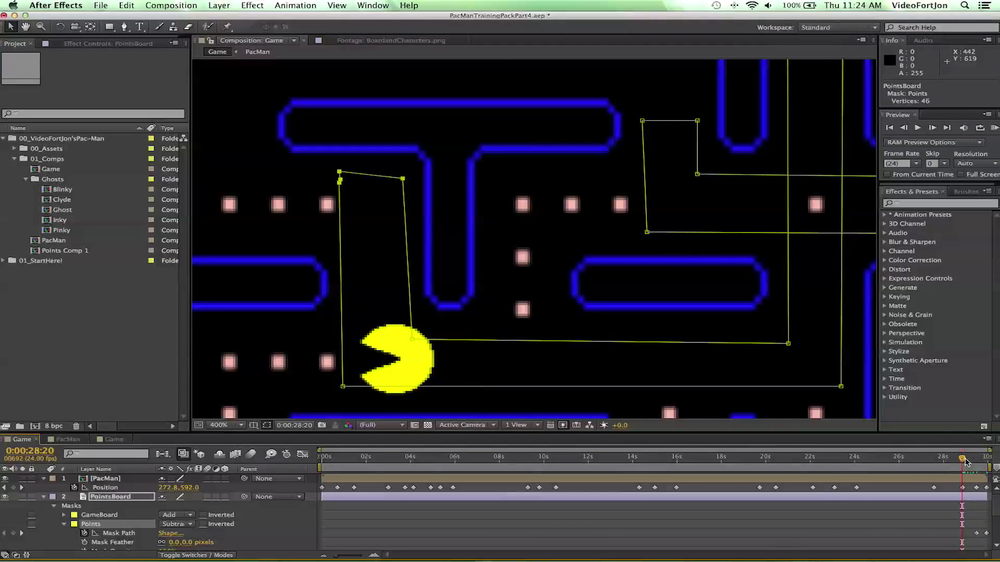
key(Down)
key(Down)
key(Down)
key(Down)
key(Down)
key(Down)
key(Down)
key(Down)
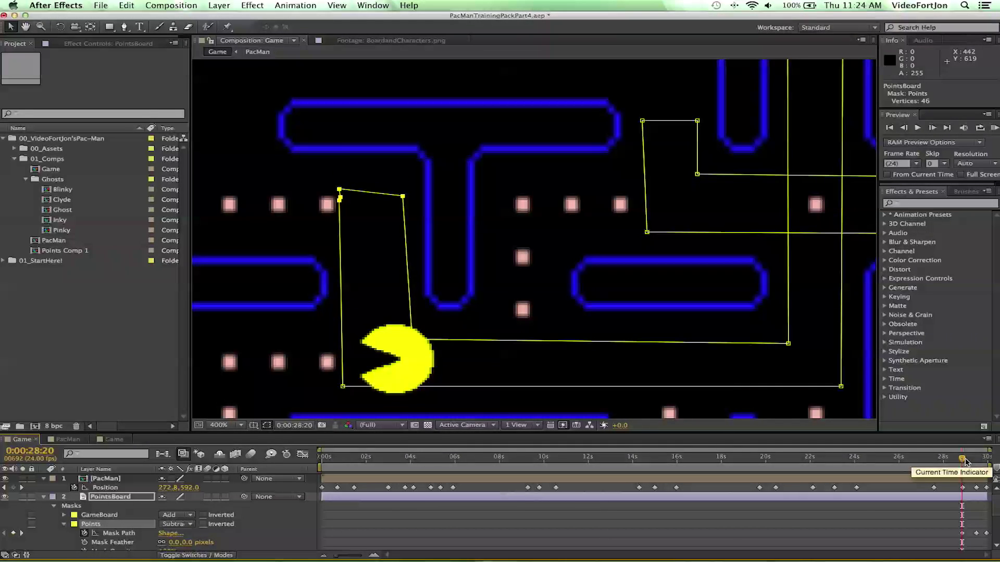
key(Down)
key(Down)
key(Down)
key(Down)
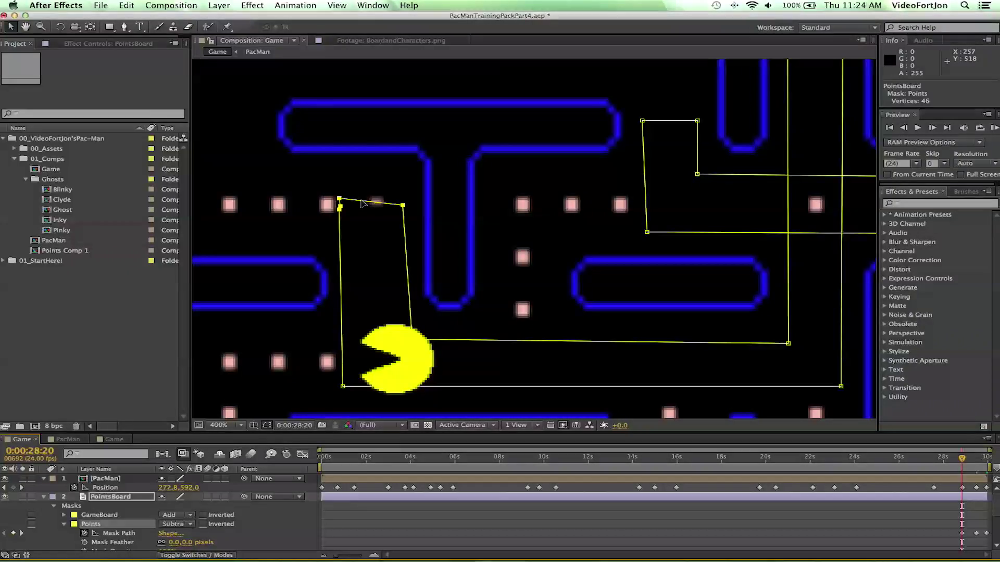
drag(363, 204, 362, 331)
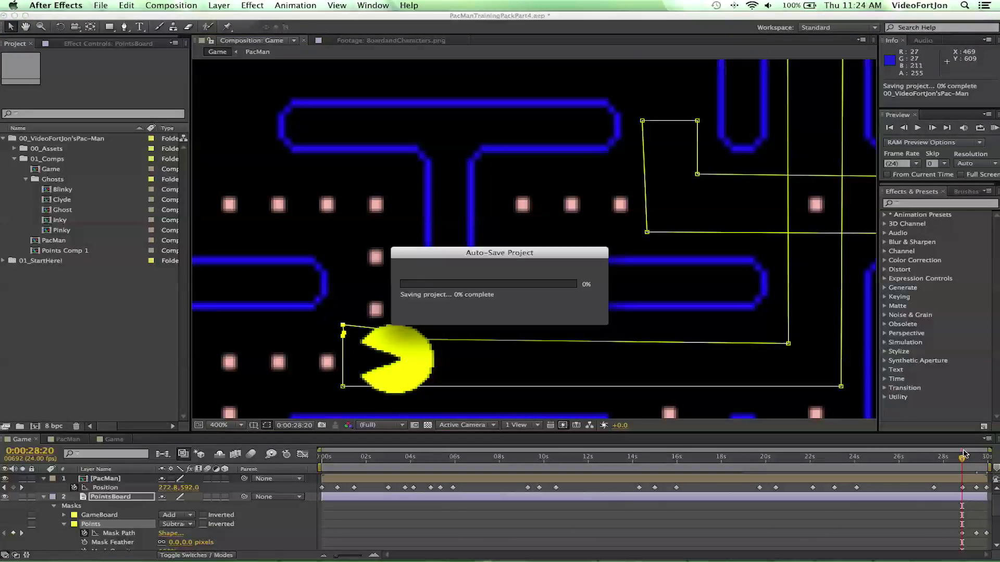
At 0:00:27:14, pull the mask's left-end vertices right up to Pac-Man.
drag(962, 457, 935, 460)
click(414, 337)
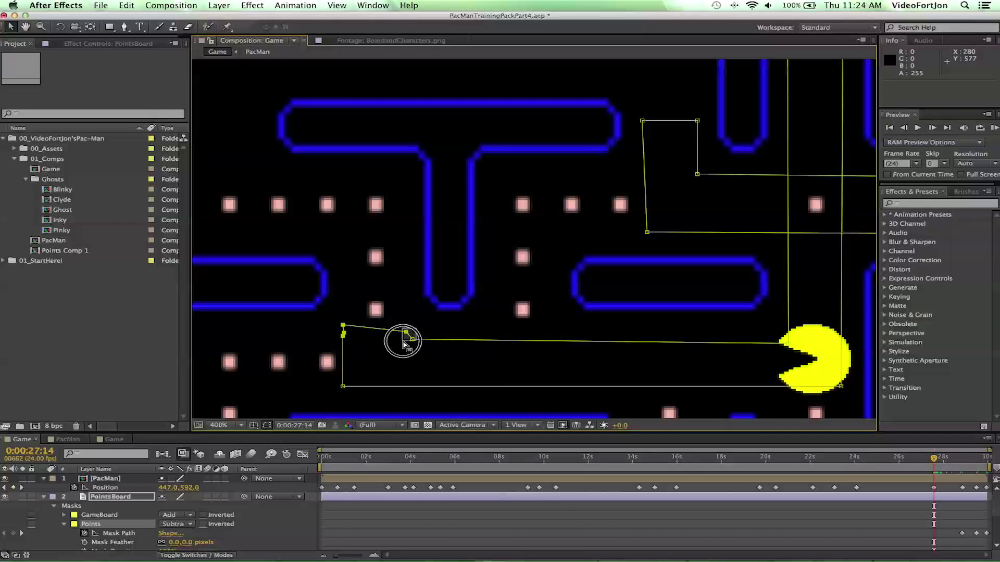
drag(414, 339, 352, 337)
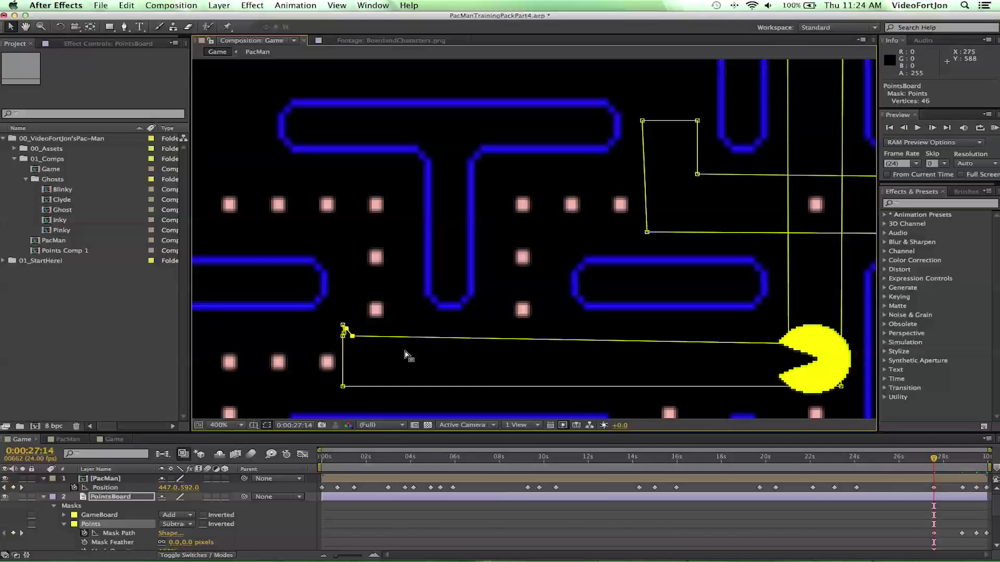
drag(323, 314, 385, 370)
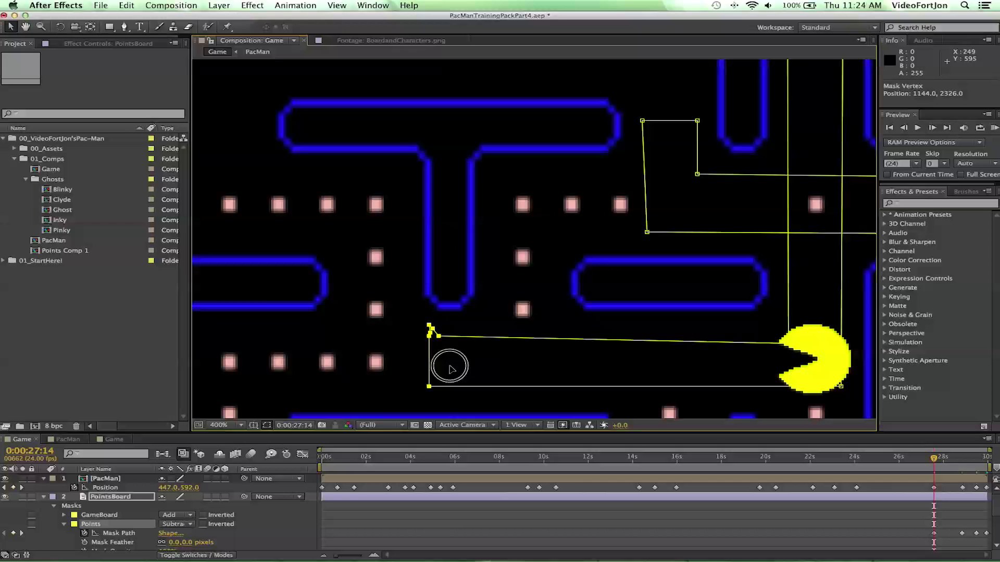
drag(459, 369, 783, 384)
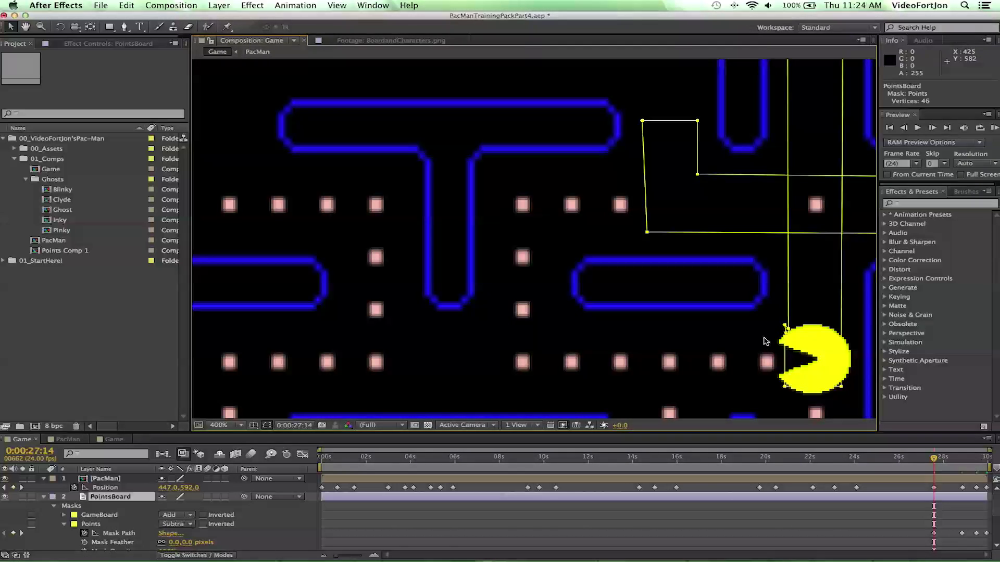
key(cmd+z)
drag(785, 328, 775, 322)
key(cmd+z)
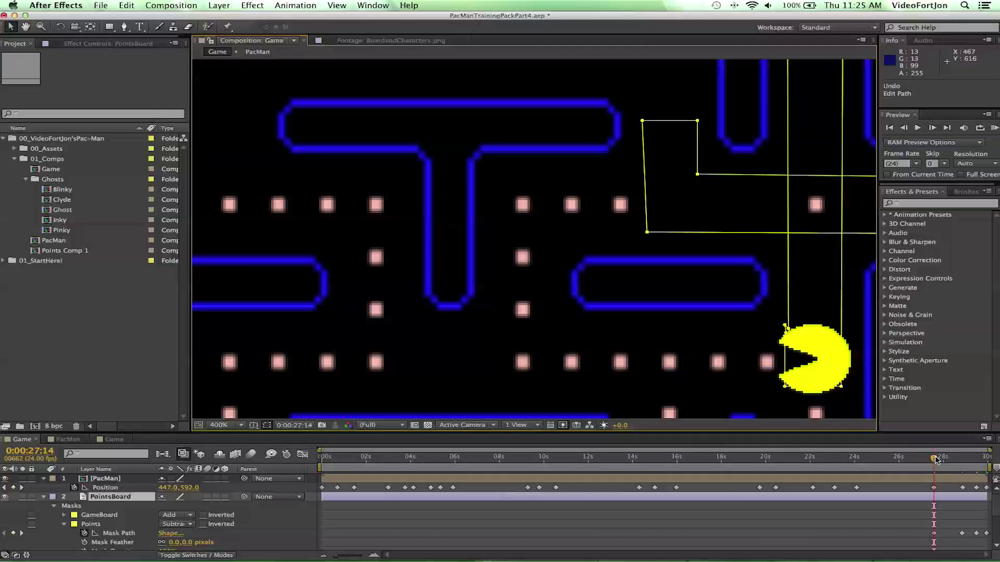
At 0:00:24:02, drag the Points mask's end vertex down the right corridor, then zoom out.
drag(936, 459, 858, 465)
click(798, 344)
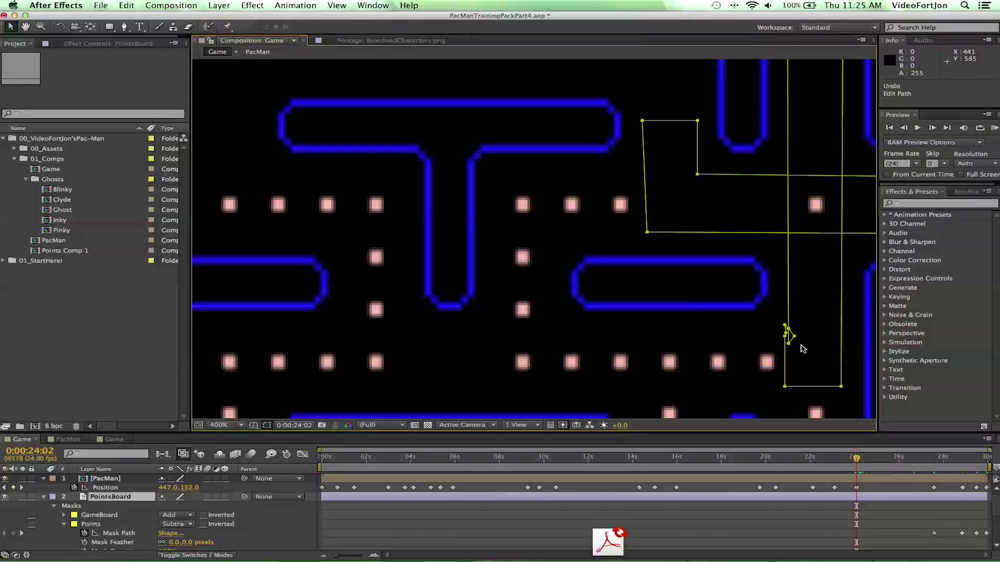
drag(798, 343, 780, 340)
key(super+z)
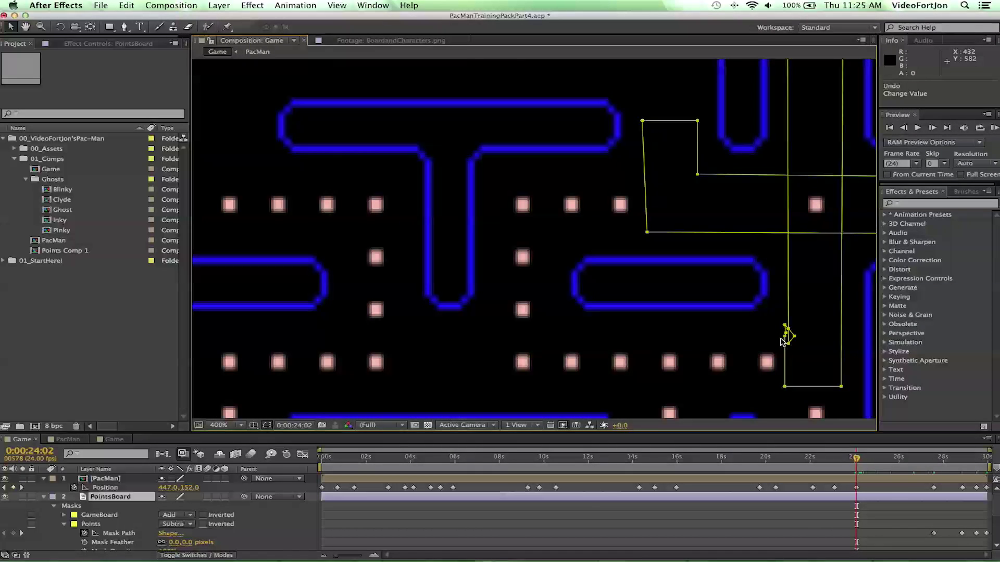
click(106, 498)
click(95, 524)
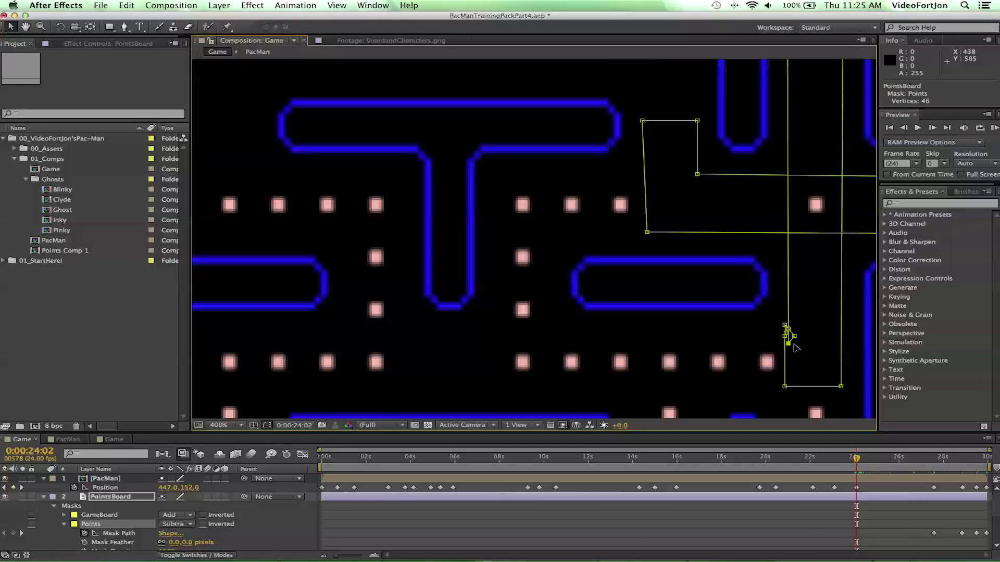
drag(788, 337, 778, 327)
drag(787, 329, 851, 391)
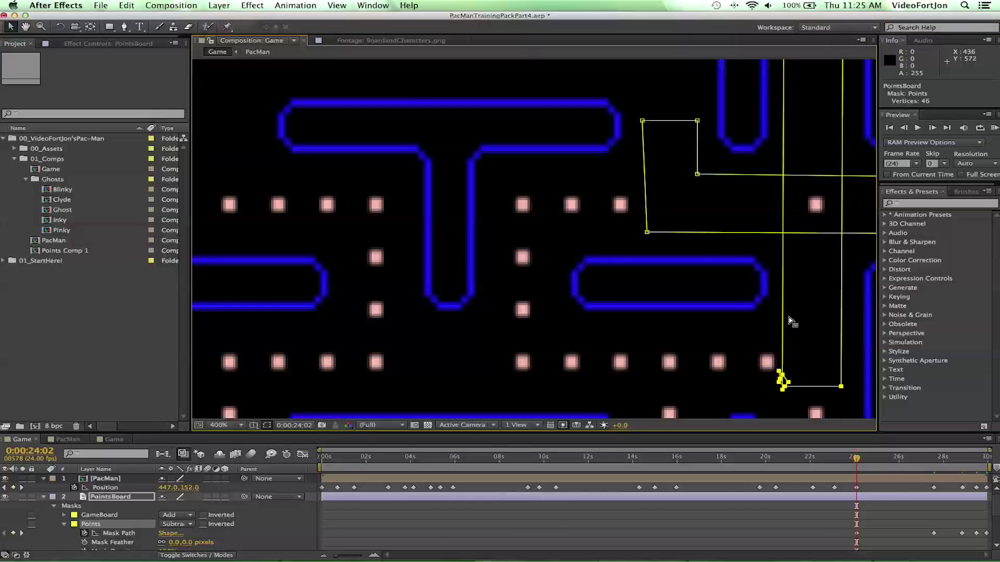
key(comma)
key(comma)
drag(641, 161, 642, 248)
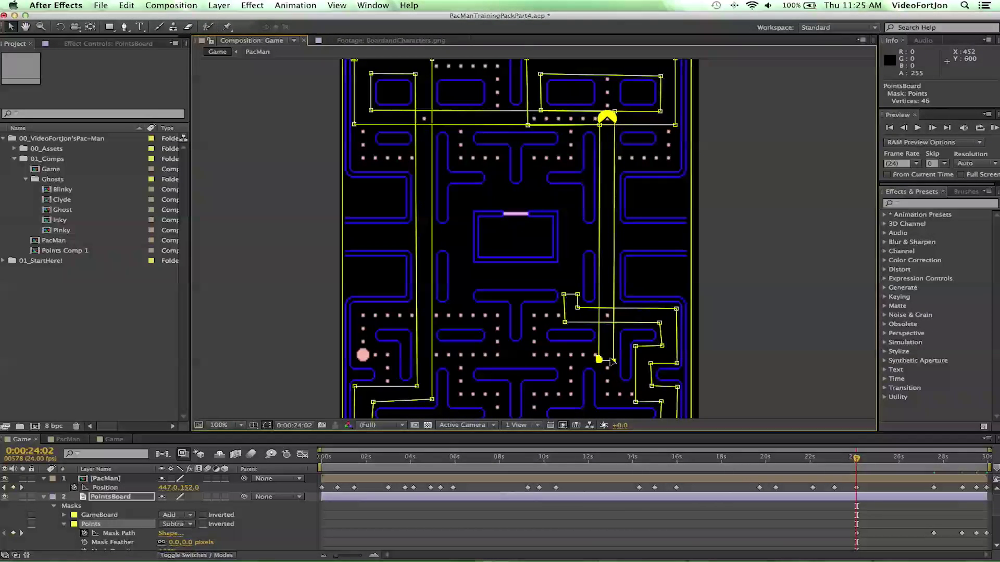
Drag the two trailing mask vertices up to Pac-Man, then check at 0:00:23:02 at 200%.
drag(608, 363, 607, 128)
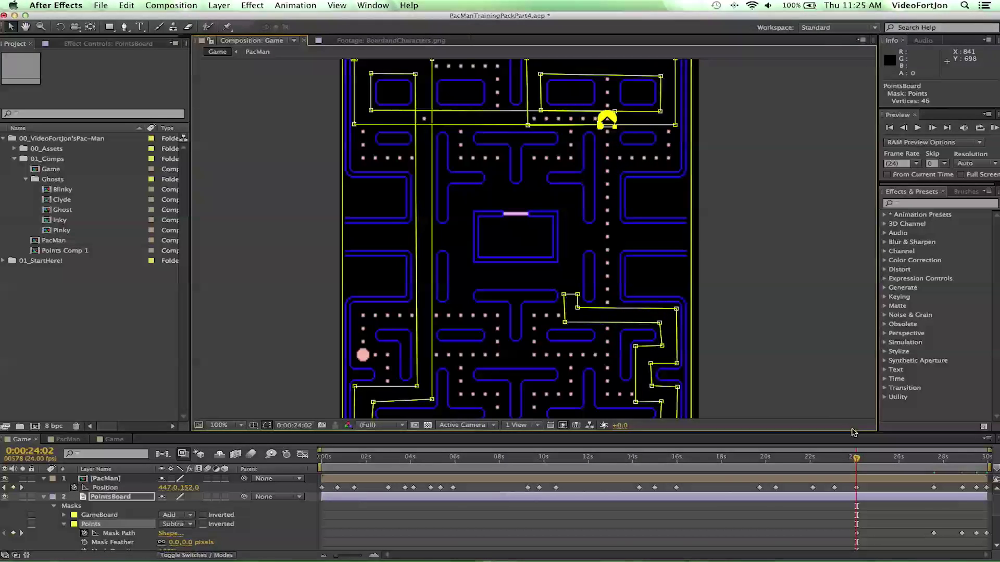
drag(860, 461, 835, 460)
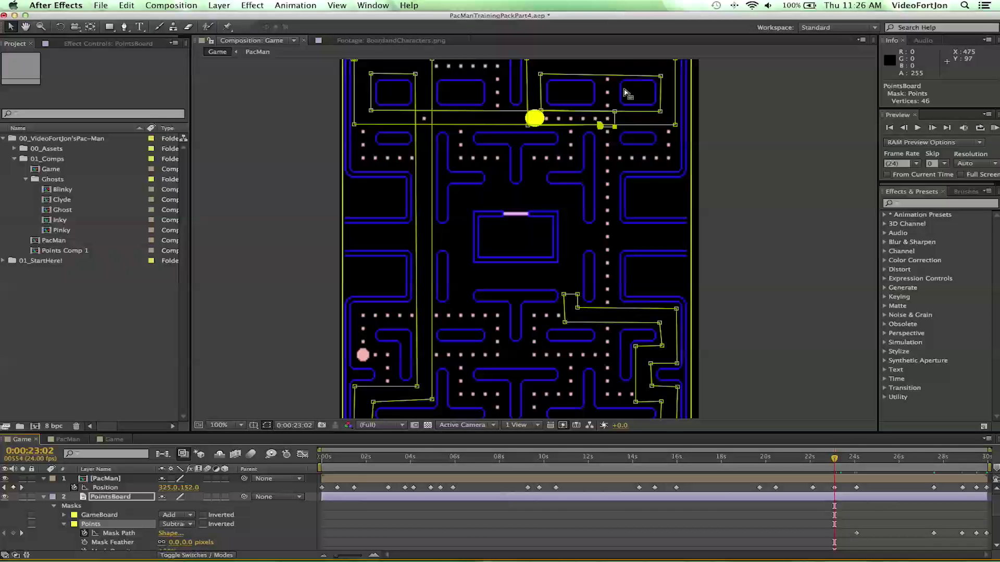
key(period)
key(space)
drag(624, 93, 424, 339)
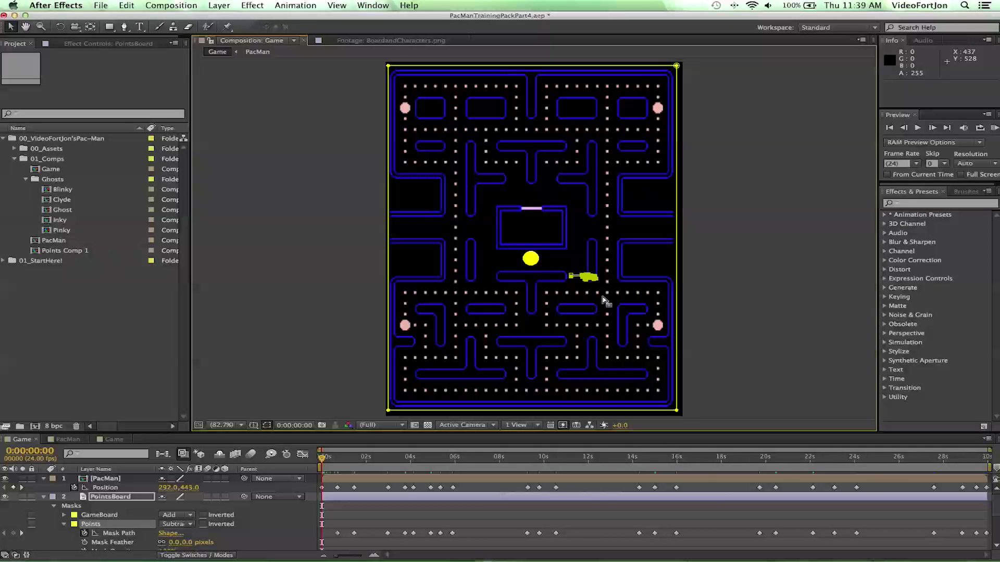
Zoom, pan and scrub the timeline to 0:00:10:13 as Pac-Man climbs the lower-left corridor.
key(period)
key(period)
key(period)
drag(604, 301, 440, 116)
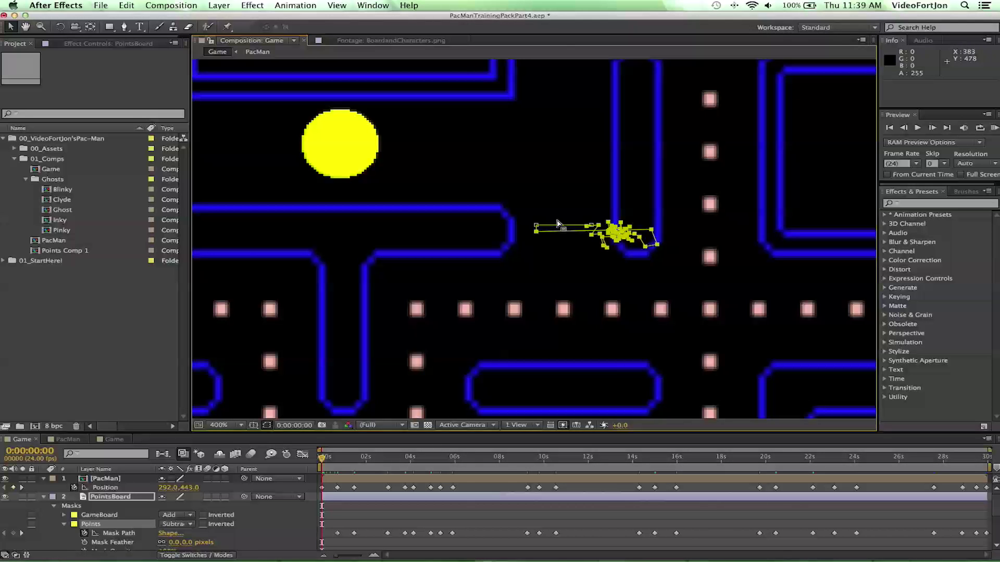
key(comma)
key(comma)
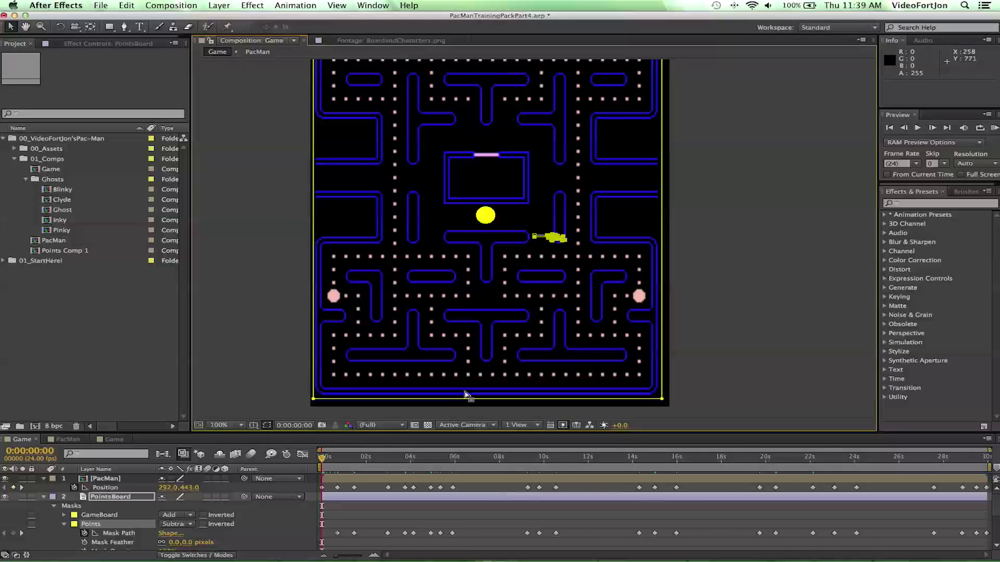
drag(326, 462, 673, 481)
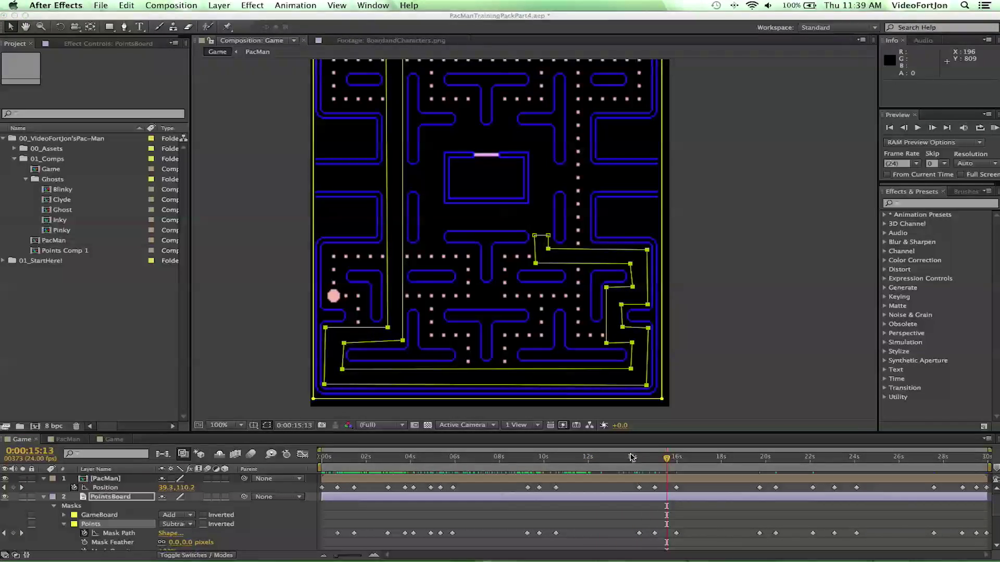
key(space)
drag(437, 193, 465, 260)
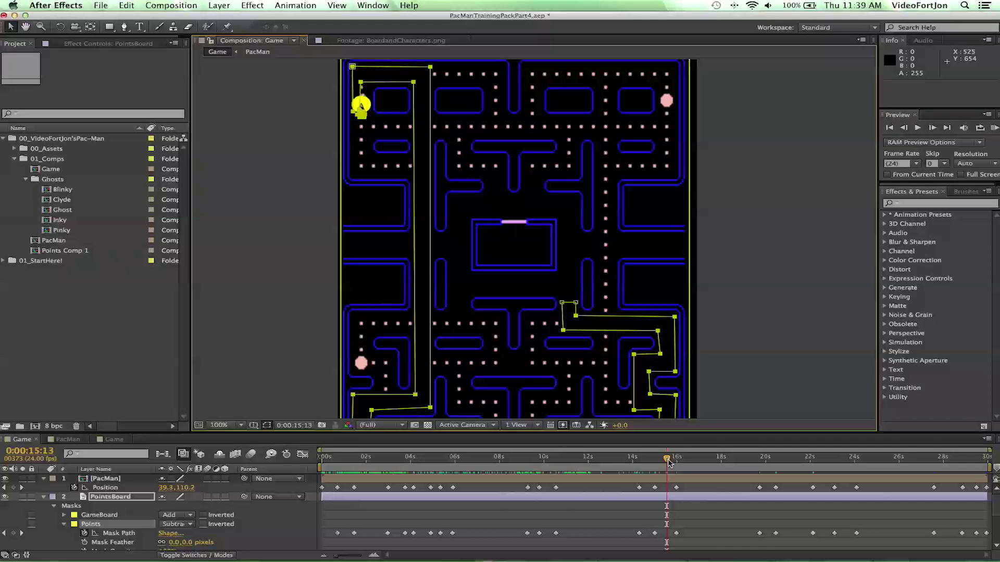
drag(668, 460, 604, 466)
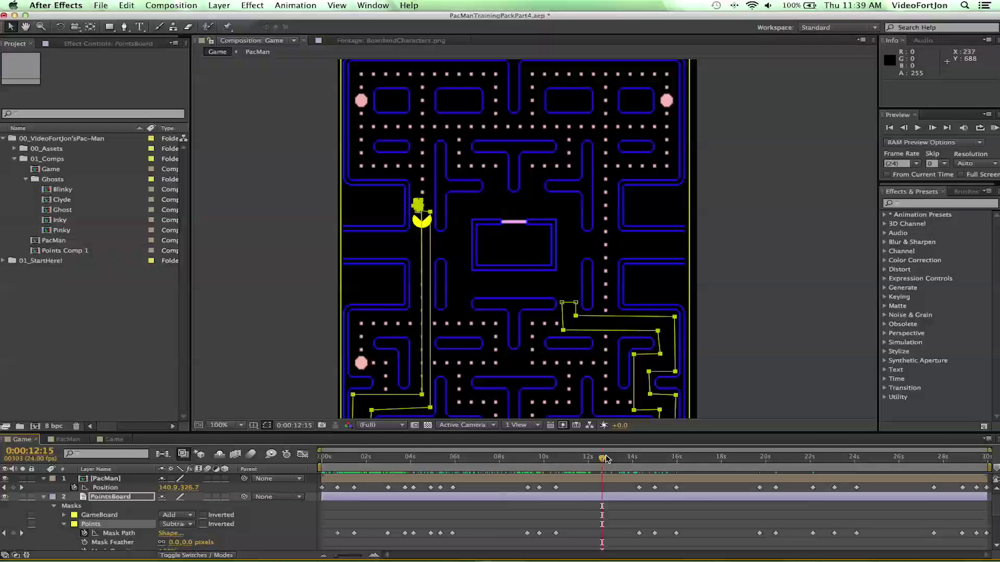
drag(604, 460, 556, 472)
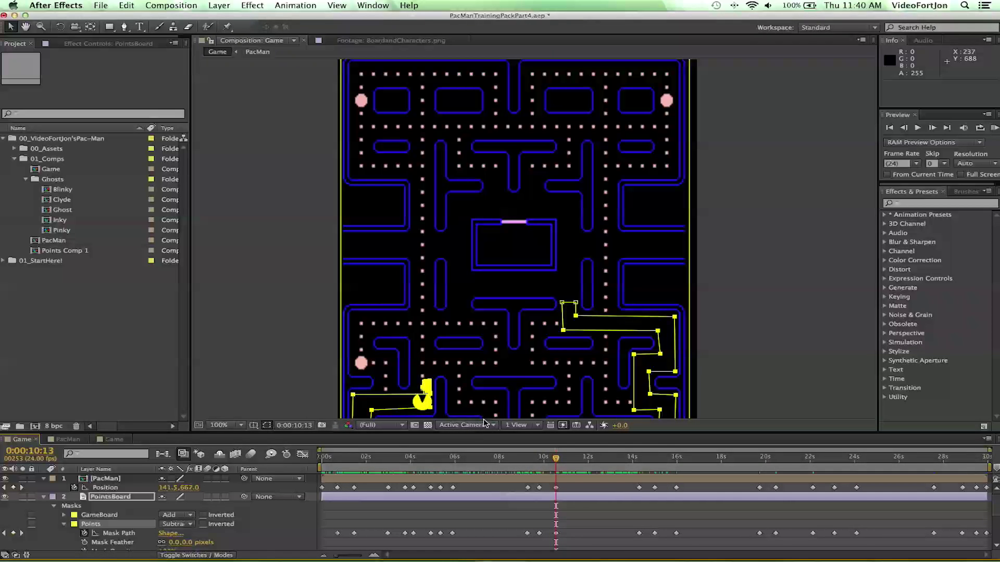
drag(447, 401, 509, 401)
scroll(509, 335, up, 1)
Select the Points mask vertices at 0:00:10:13 and zoom in on Pac-Man.
drag(509, 335, 519, 156)
drag(556, 458, 574, 460)
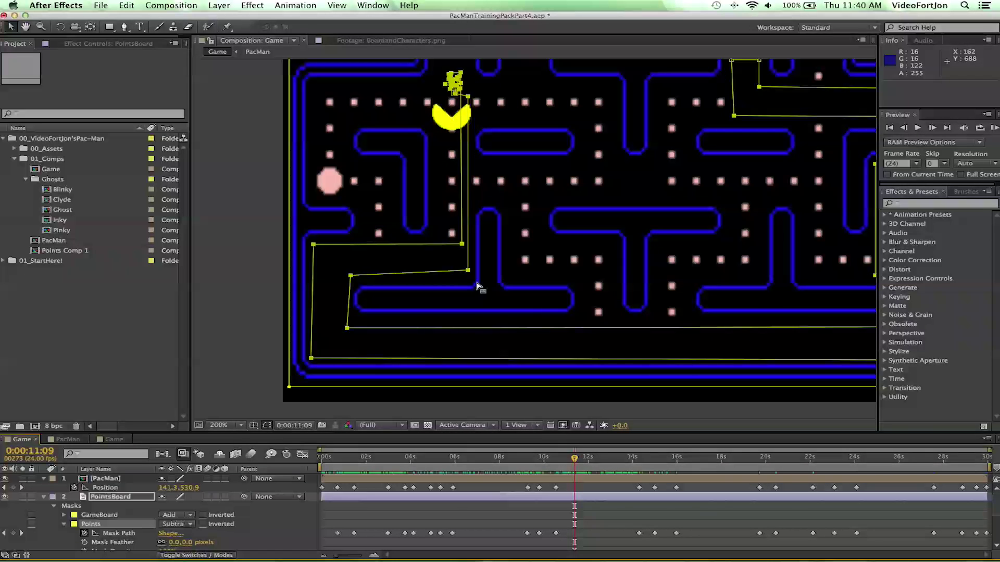
click(462, 245)
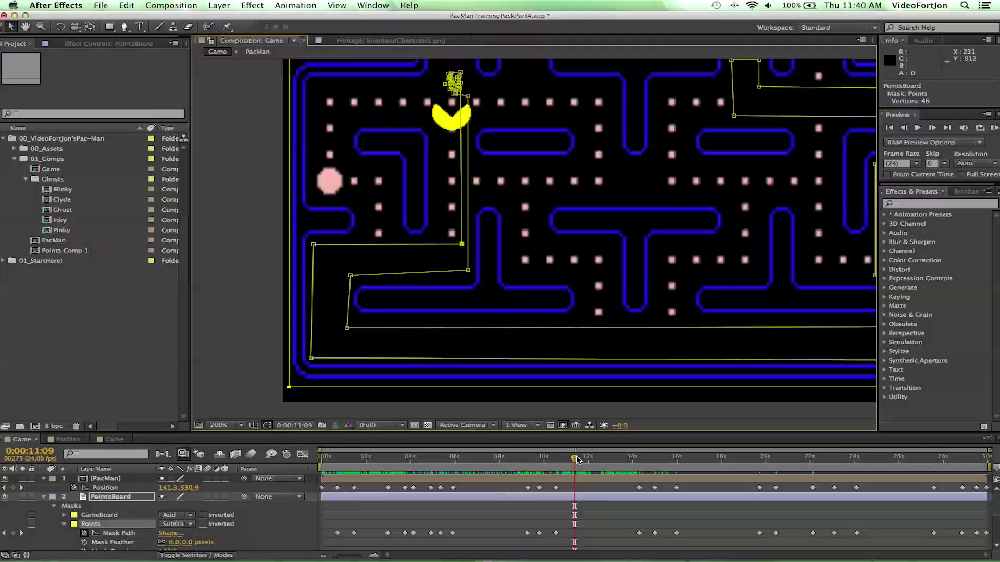
drag(577, 459, 557, 459)
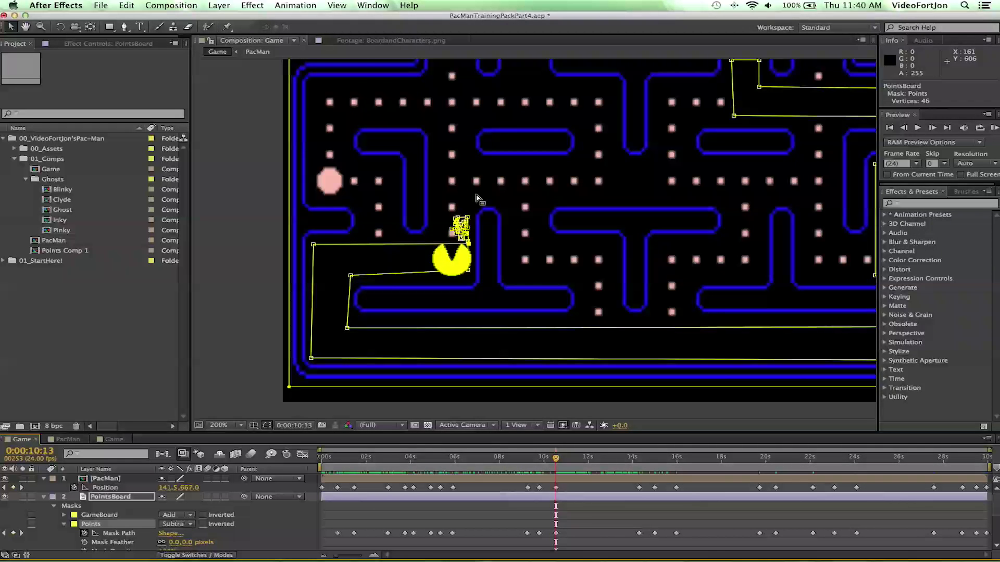
scroll(477, 197, up, 2)
scroll(451, 205, up, 2)
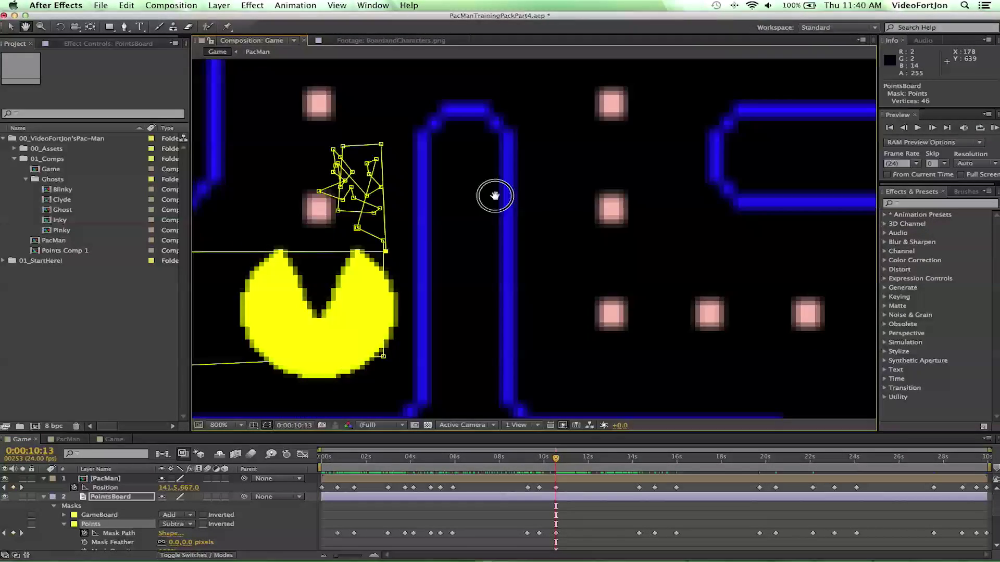
drag(538, 194, 665, 243)
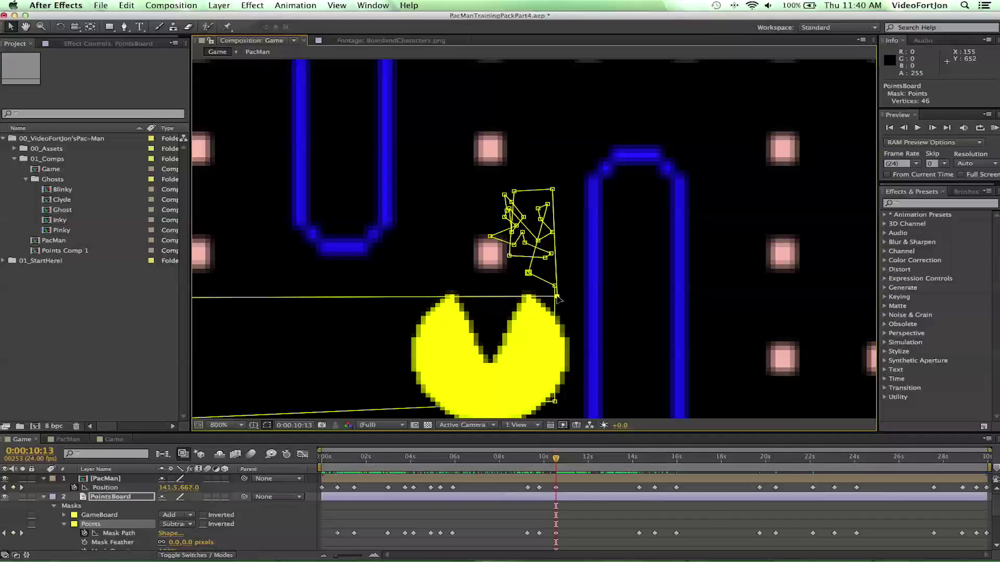
Drag the mask vertices from the cluster above Pac-Man to beside his mouth.
drag(556, 297, 432, 291)
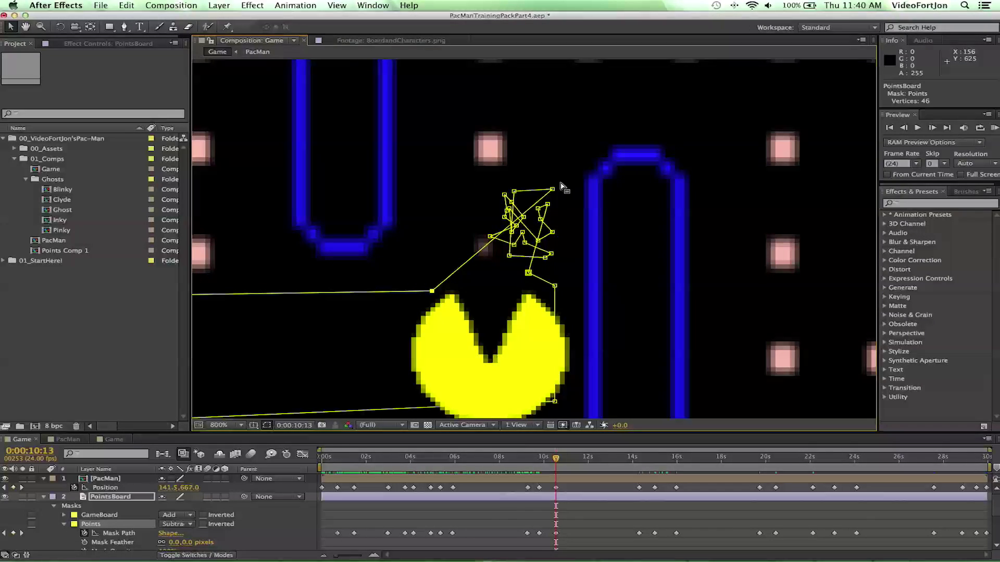
drag(552, 190, 557, 289)
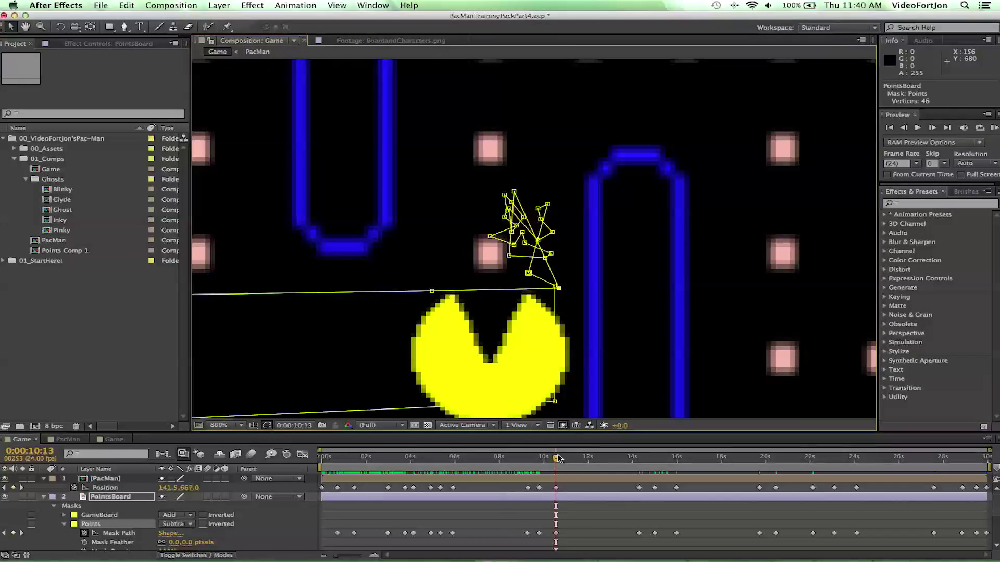
scroll(560, 359, down, 1)
drag(531, 325, 495, 320)
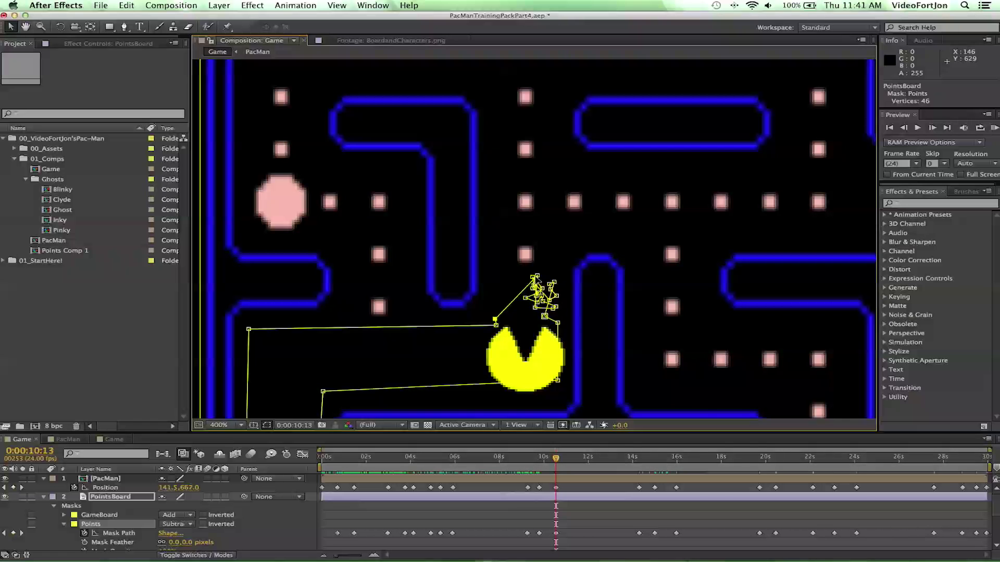
drag(535, 279, 550, 323)
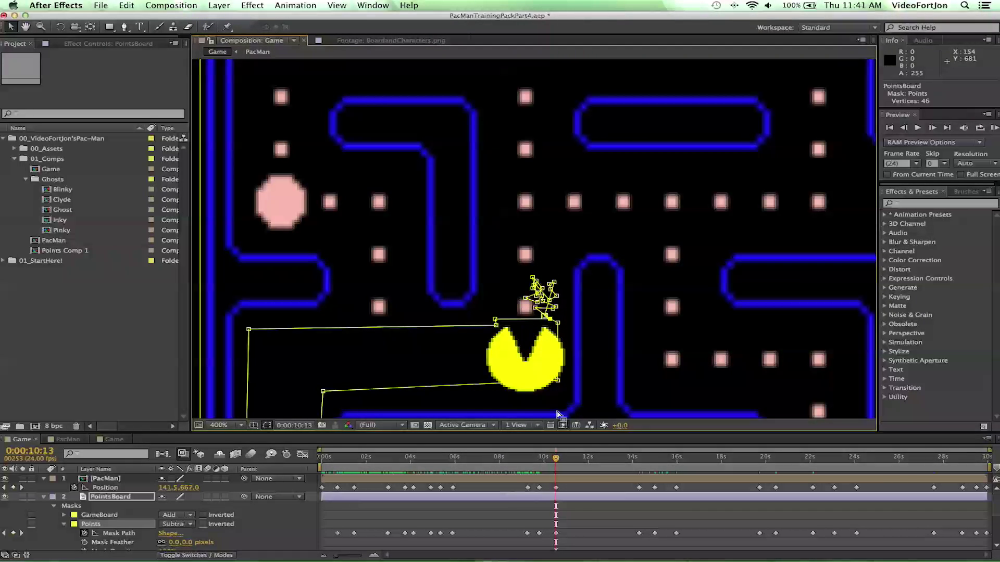
Scrub forward to 0:00:11:12 to confirm the mask follows Pac-Man.
mouse_move(556, 458)
mouse_down()
mouse_move(583, 459)
mouse_move(560, 459)
mouse_up()
scroll(530, 275, down, 5)
scroll(530, 274, up, 3)
drag(560, 460, 576, 465)
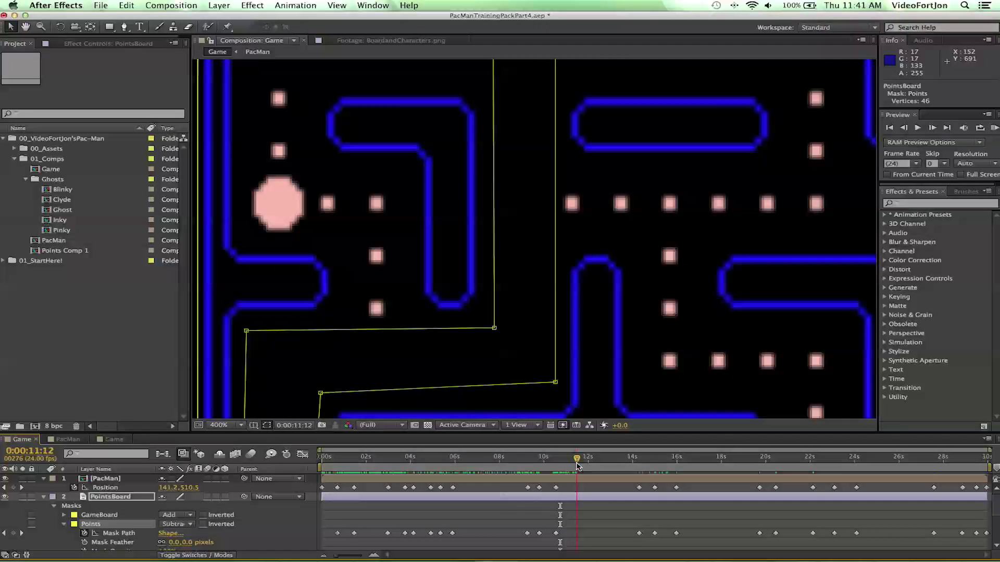
scroll(575, 244, down, 6)
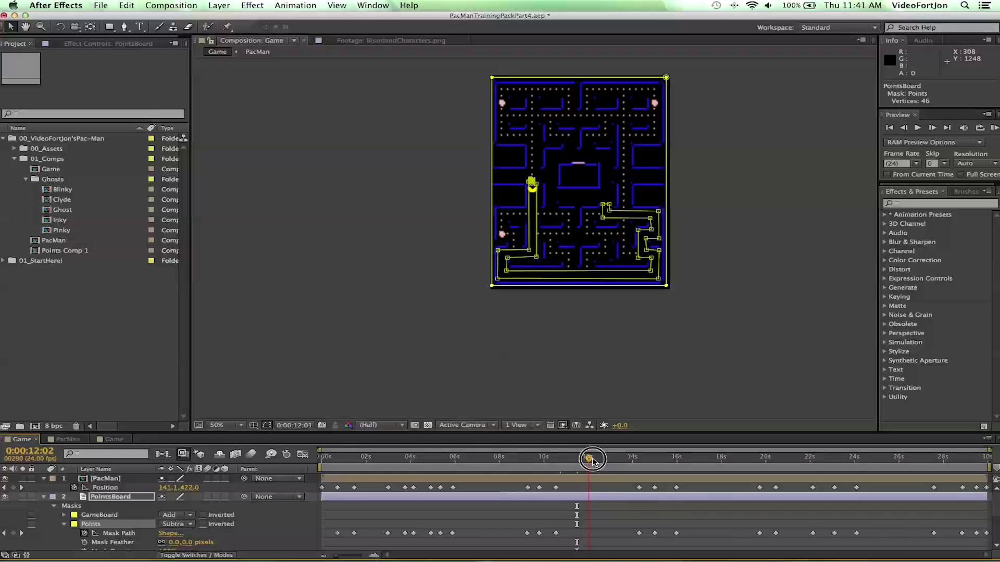
Scrub through the animation to 0:00:25:04 and zoom to 400% on the top corridor's dots.
drag(597, 460, 501, 451)
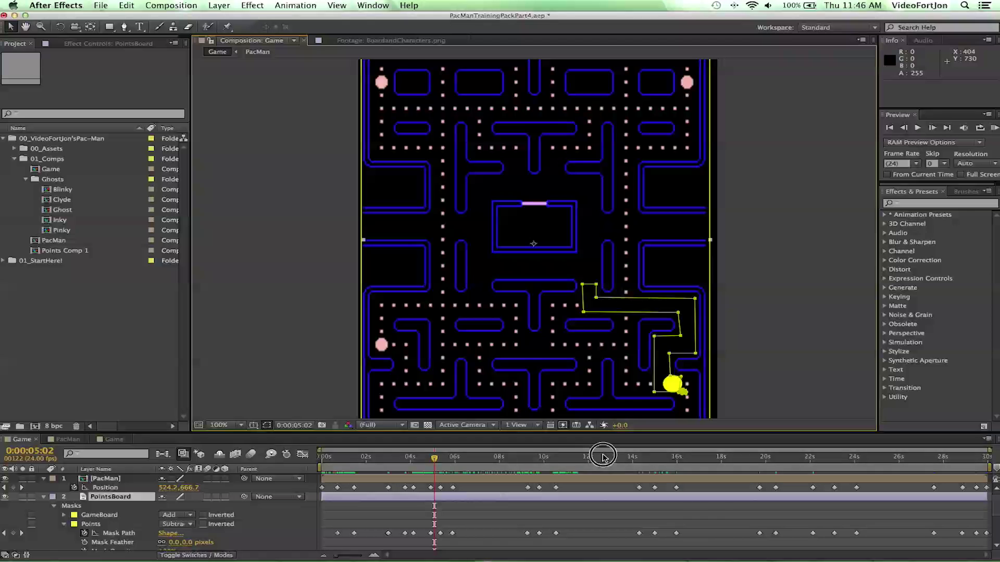
drag(603, 457, 851, 472)
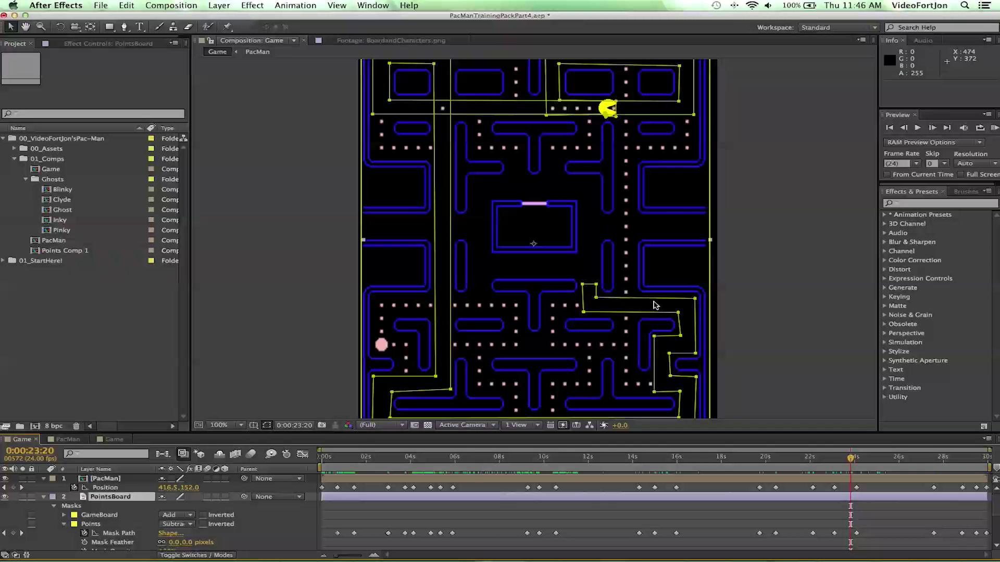
drag(850, 465, 880, 465)
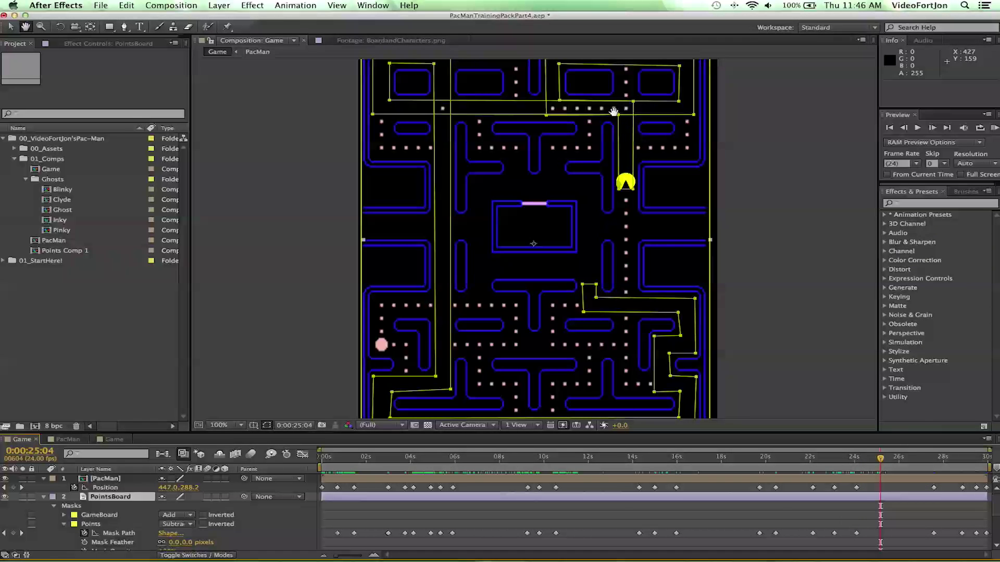
drag(615, 116, 615, 148)
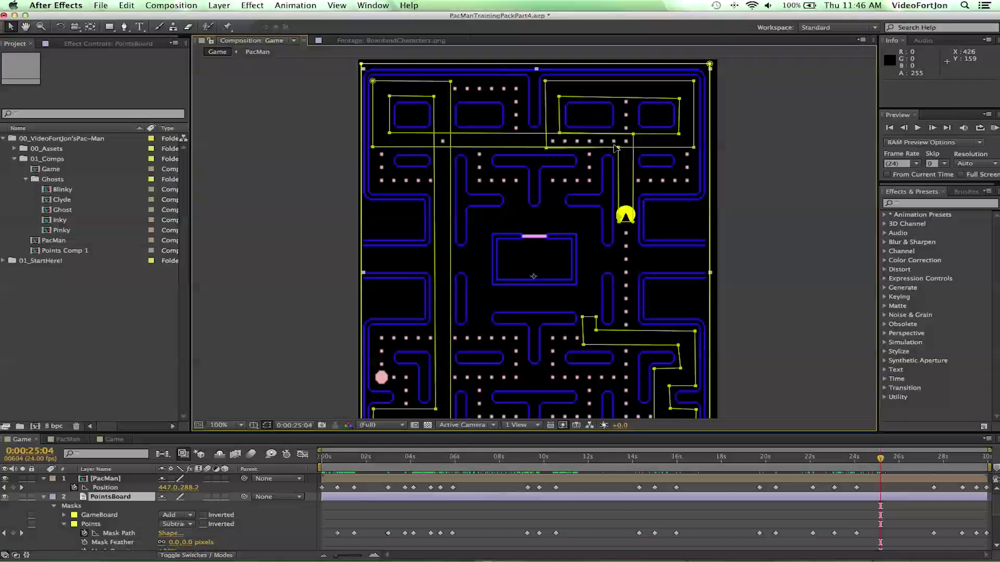
scroll(615, 148, up, 4)
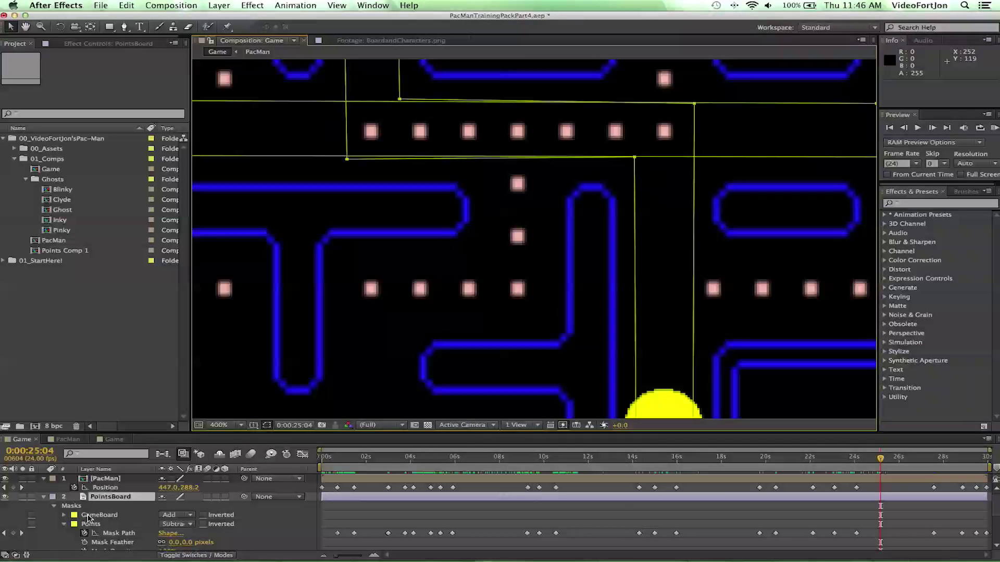
Draw rectangular Mask 1 around PointsBoard's top dot row, set it to Subtract, and return to 0:00:23:02.
click(96, 497)
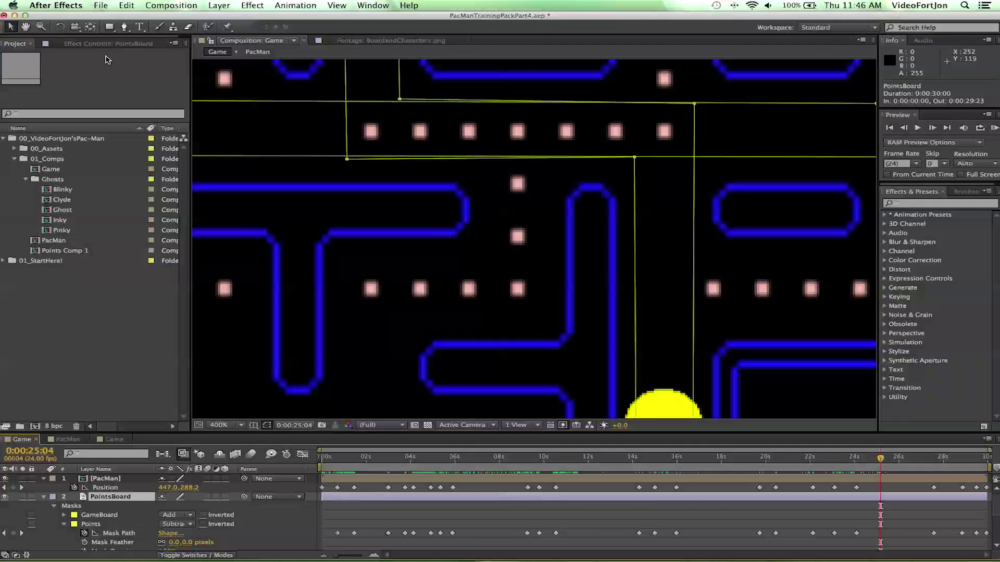
click(109, 27)
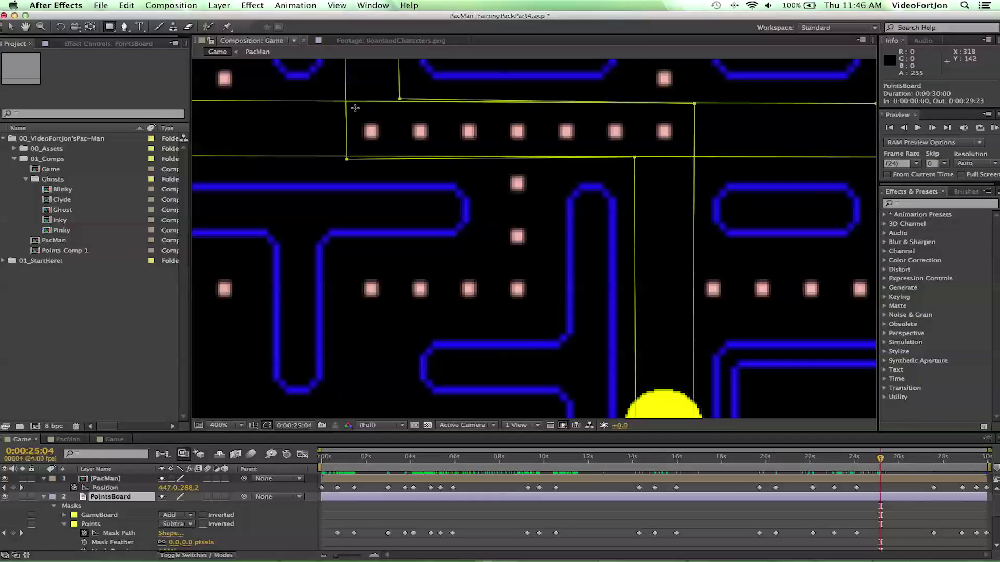
drag(356, 107, 678, 149)
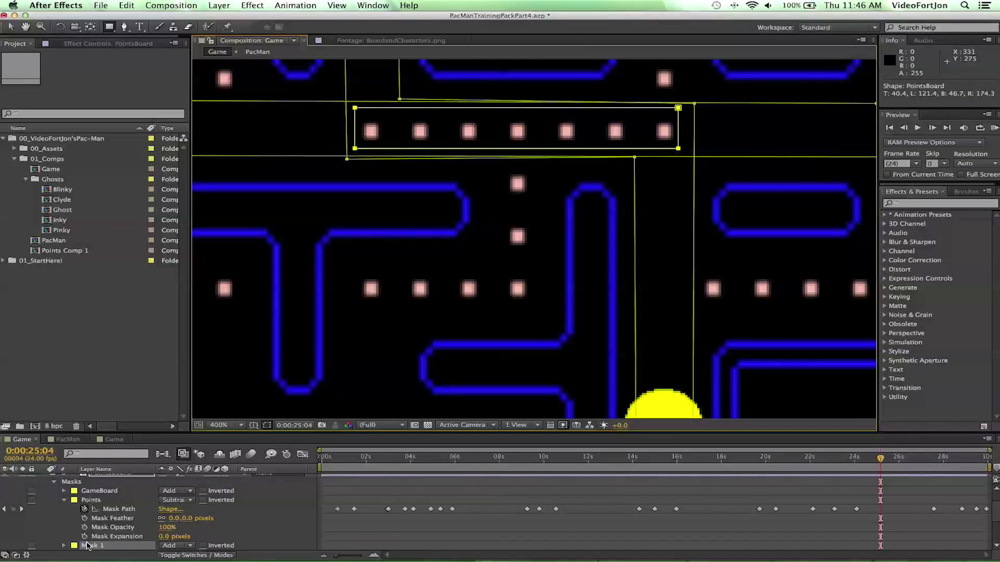
scroll(136, 531, down, 1)
click(174, 527)
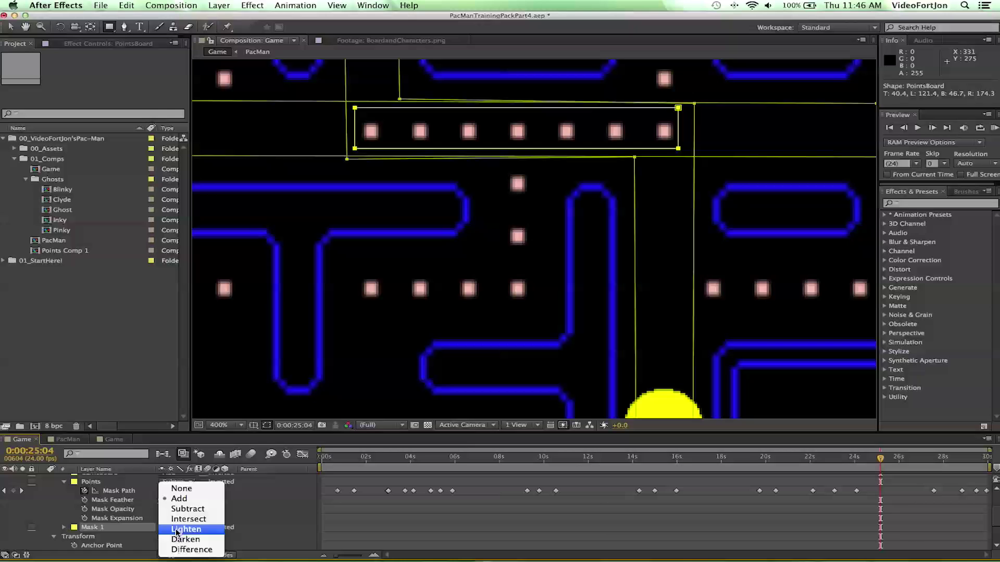
click(184, 513)
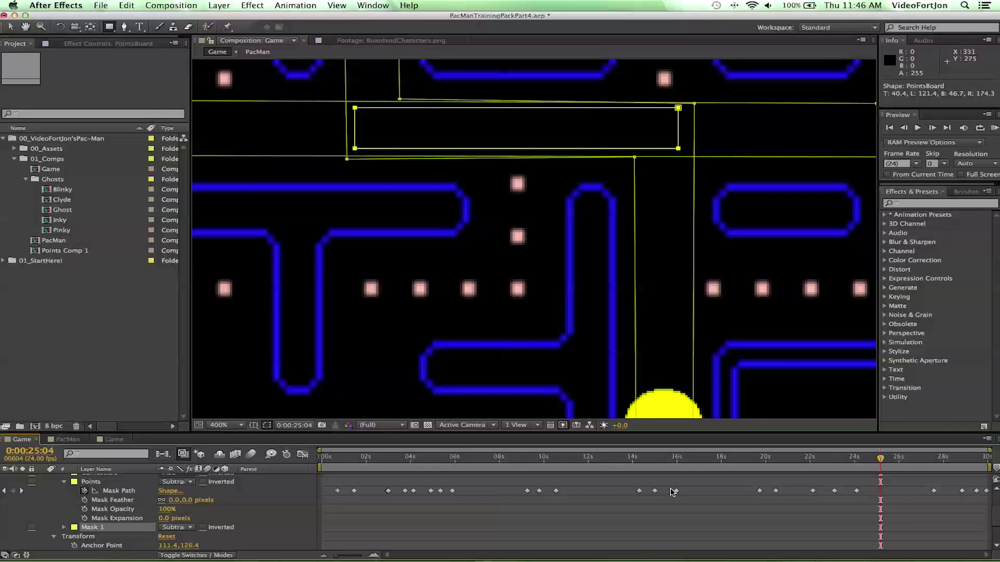
drag(880, 459, 834, 465)
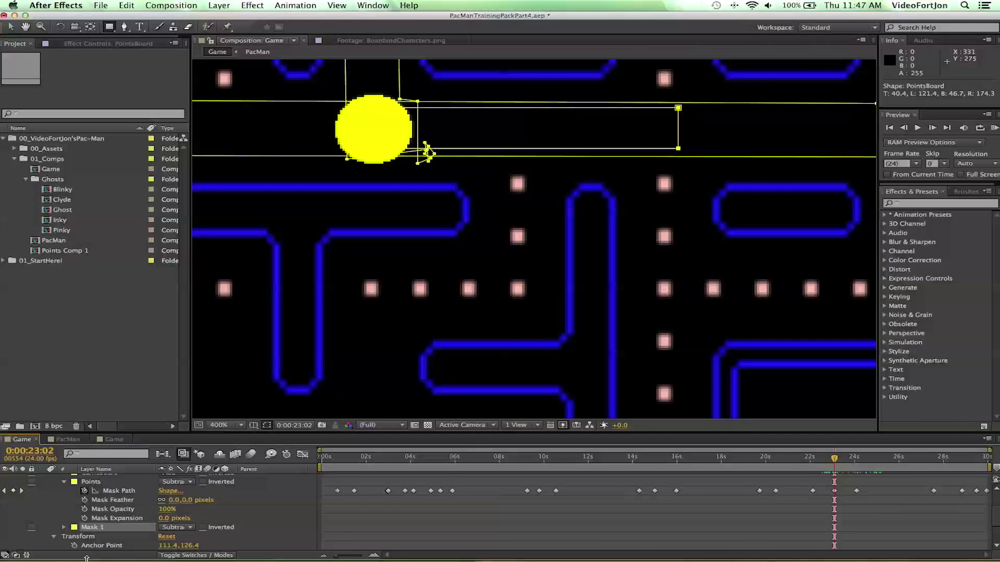
Keyframe Mask 1's opacity at 0%, then at 100% one frame later.
click(65, 527)
scroll(113, 520, down, 1)
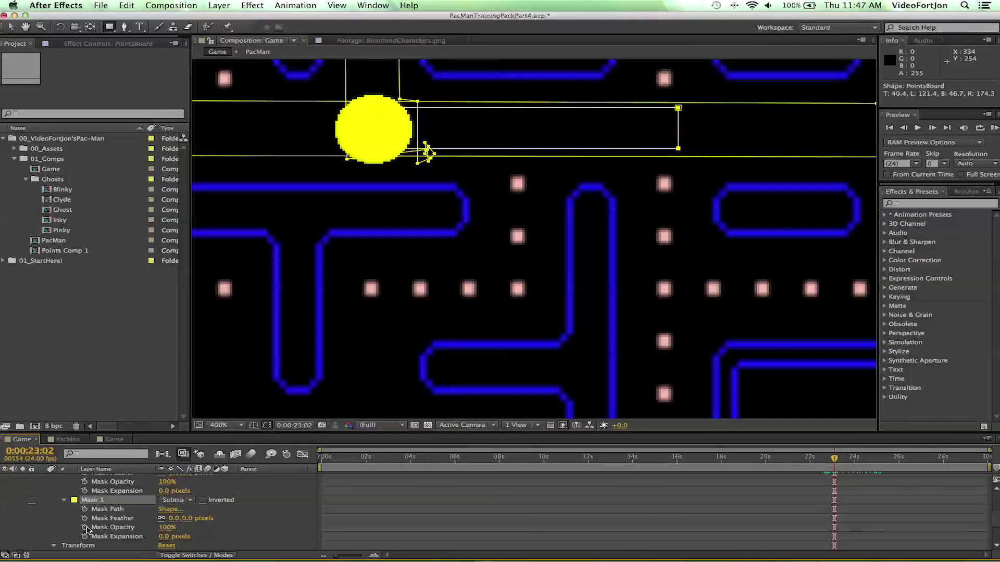
click(85, 527)
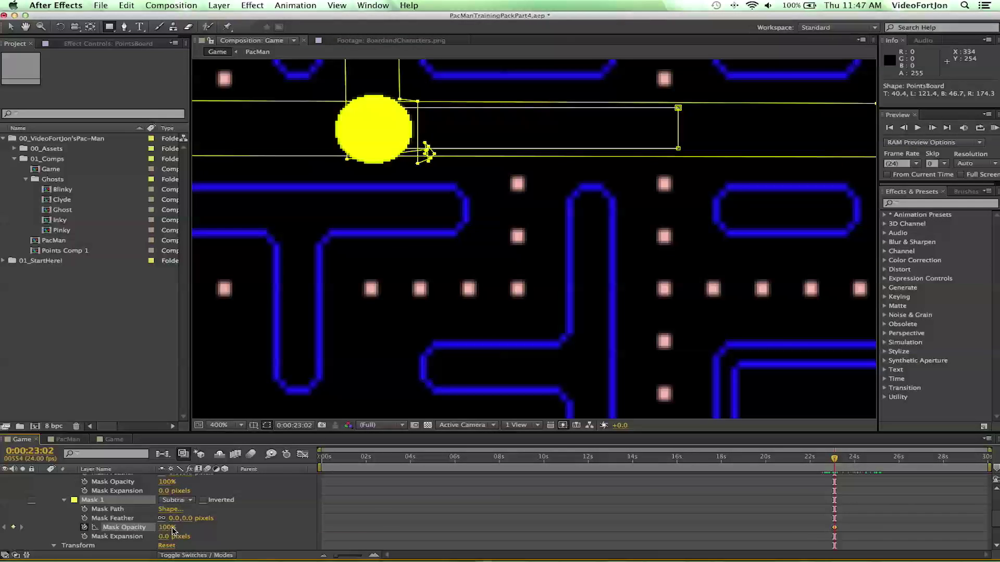
drag(170, 530, 49, 514)
click(932, 128)
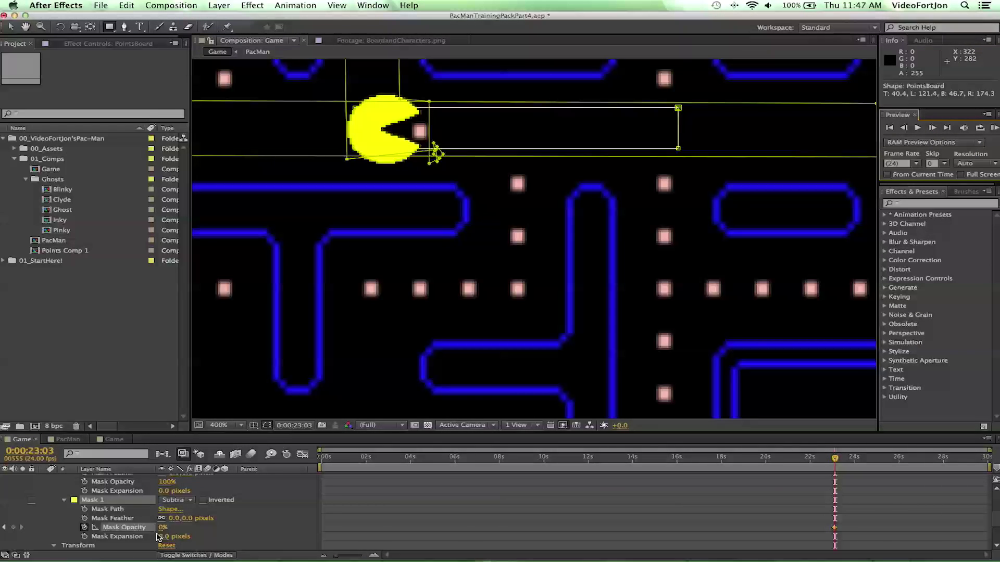
drag(162, 531, 364, 532)
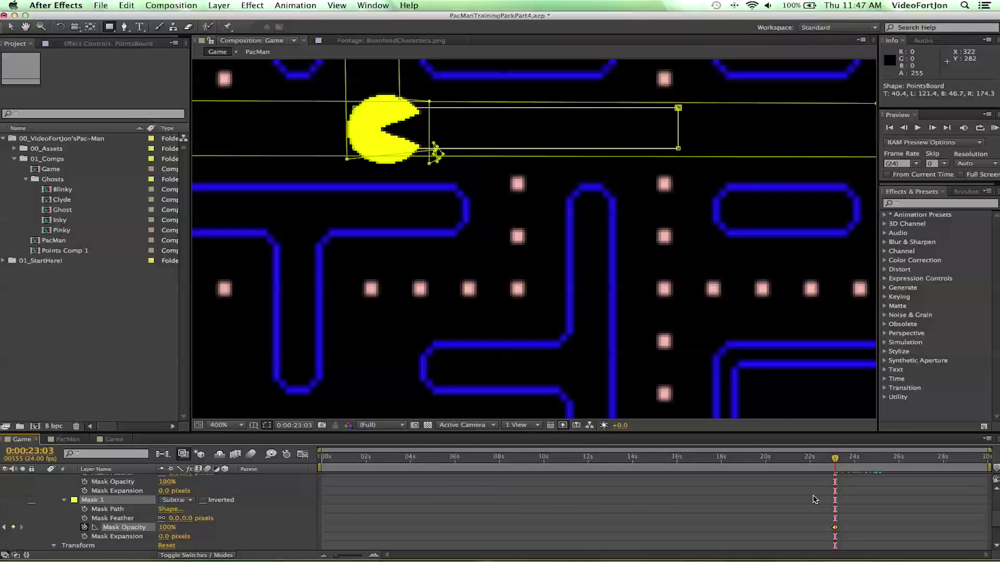
Scrub earlier to confirm the dots still show, and center the view on Pac-Man's row.
drag(839, 460, 840, 511)
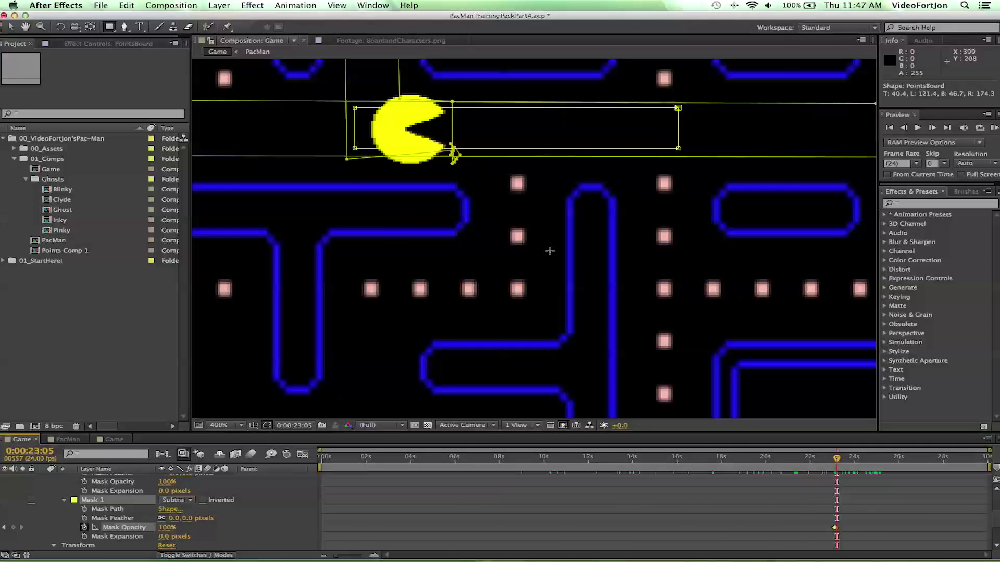
scroll(544, 237, down, 2)
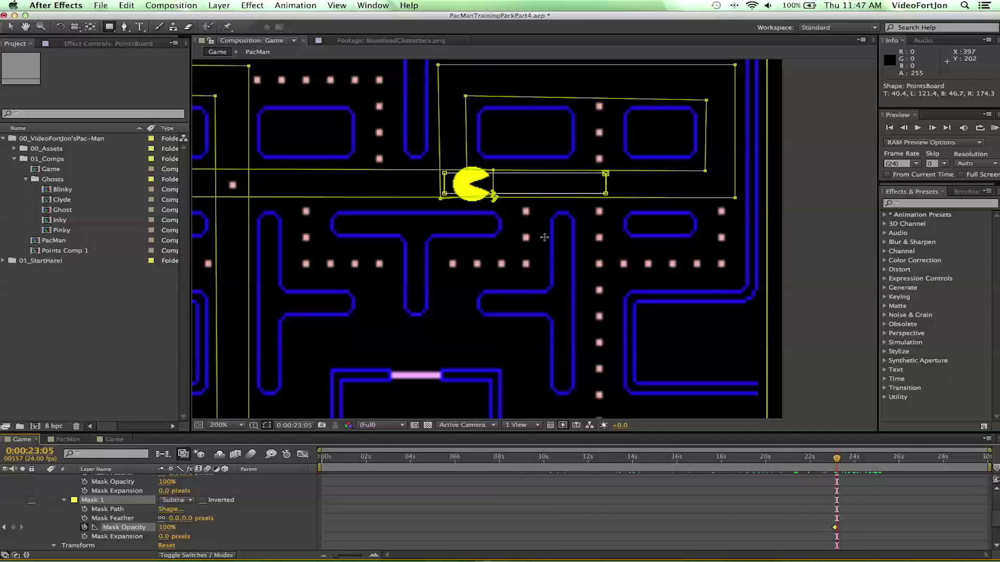
drag(544, 237, 661, 271)
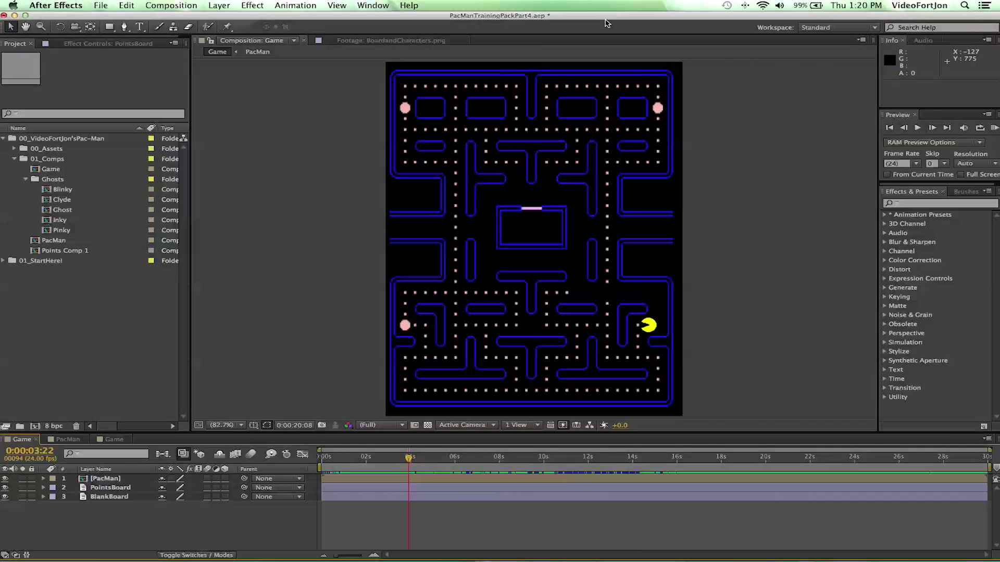
With PointsBoard selected, RAM-preview the Game comp from 0:00.
click(95, 488)
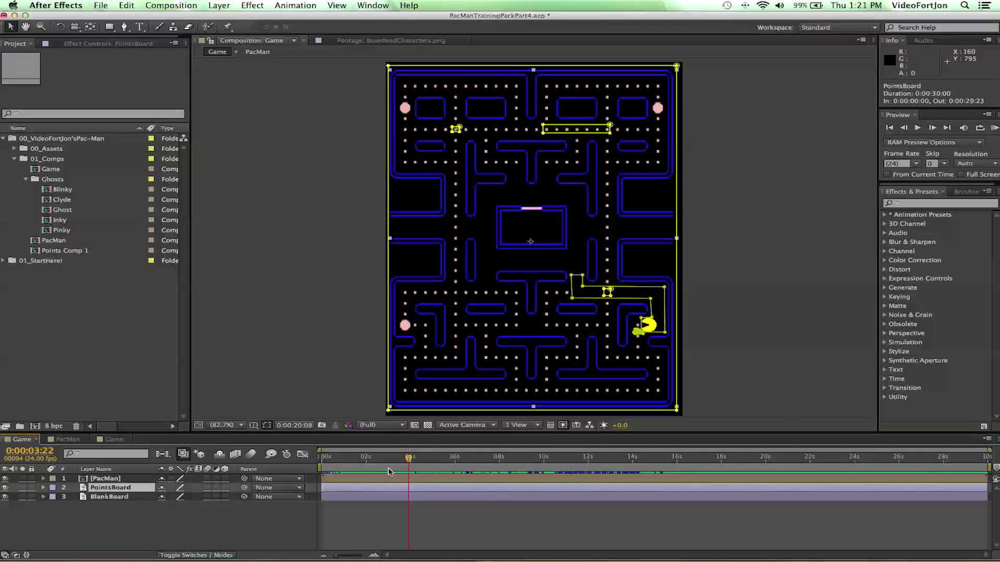
drag(405, 458, 307, 441)
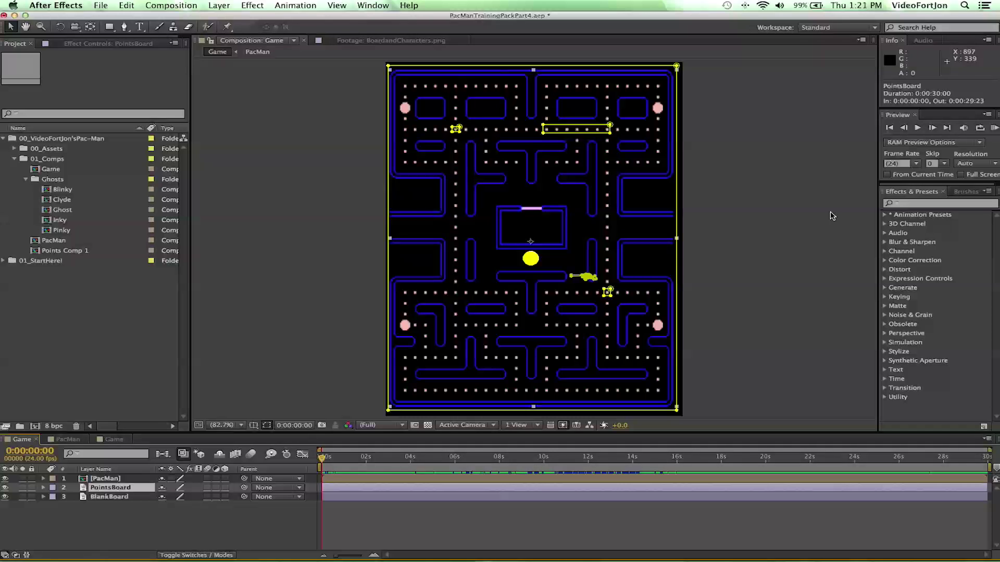
click(991, 130)
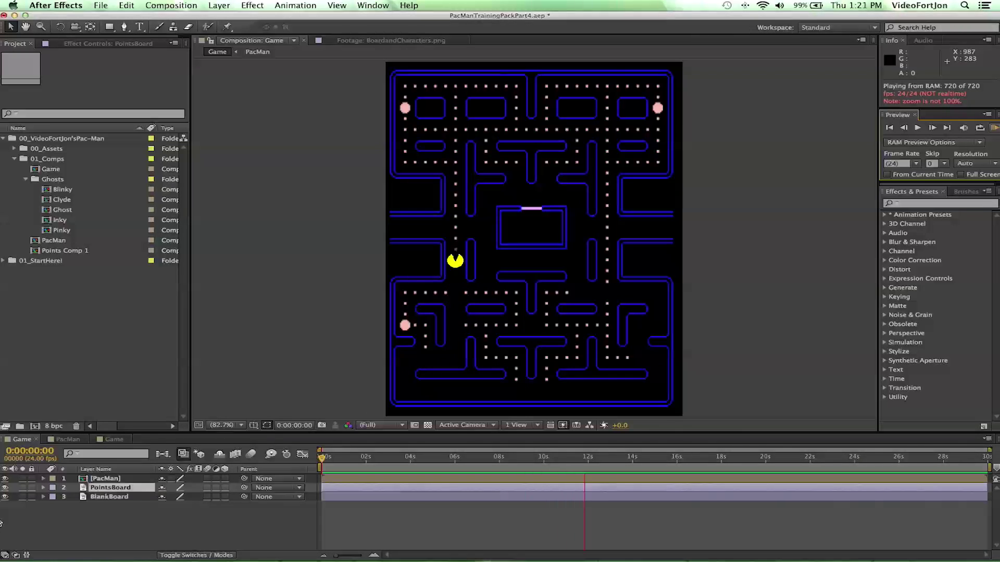
Stop the preview and collapse PointsBoard's Points, Mask 1, Mask 2 and Mask 3.
click(44, 489)
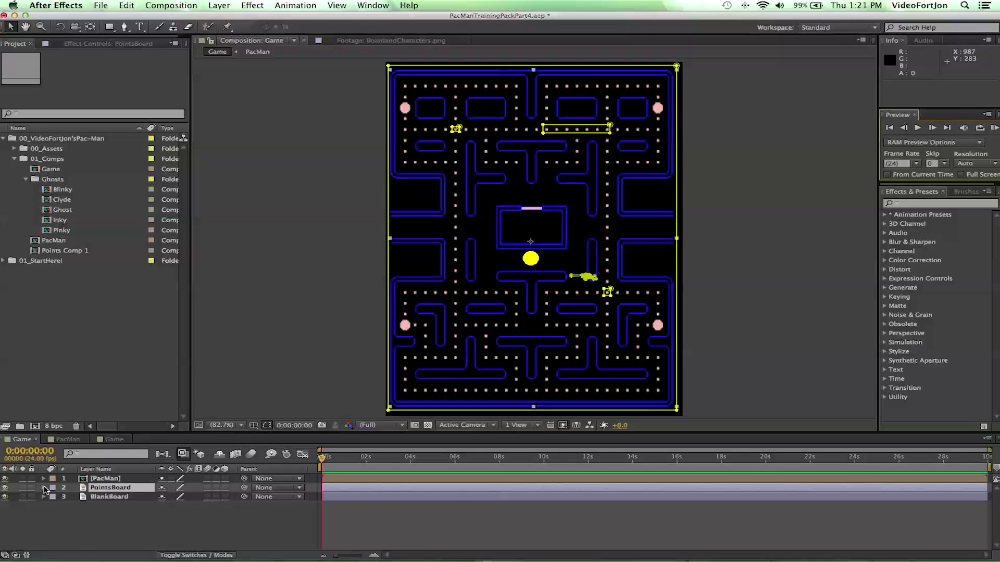
click(45, 488)
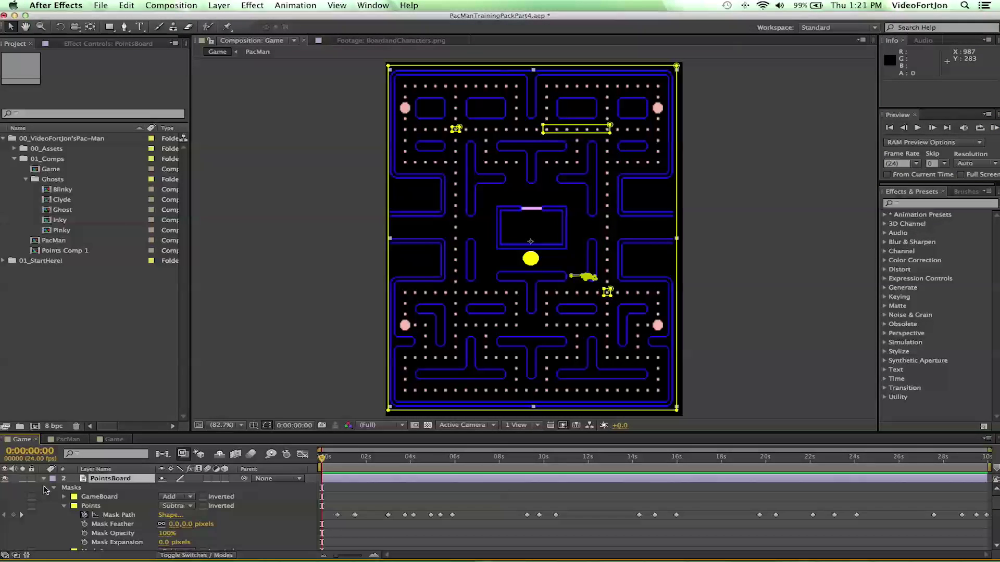
click(64, 507)
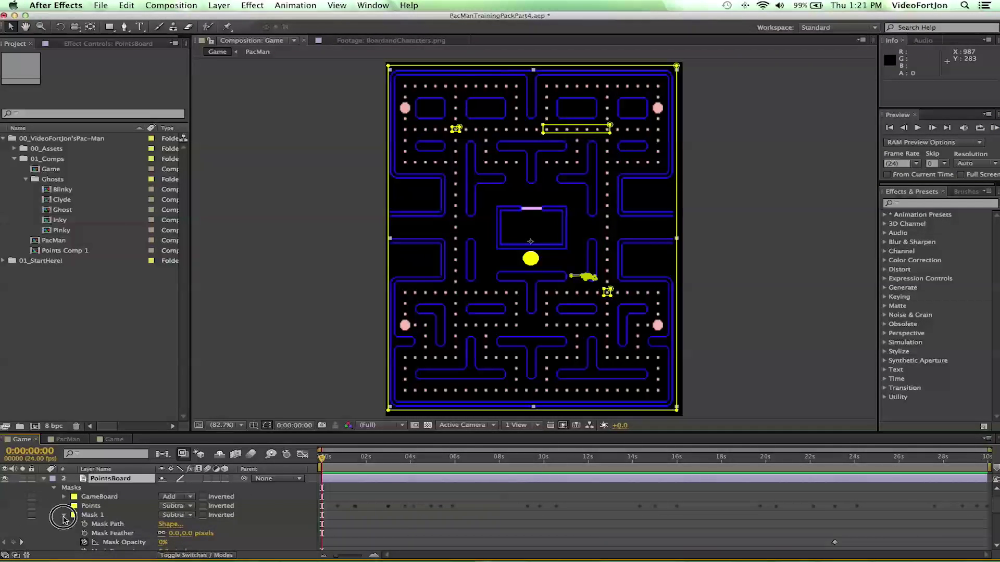
click(64, 516)
click(65, 525)
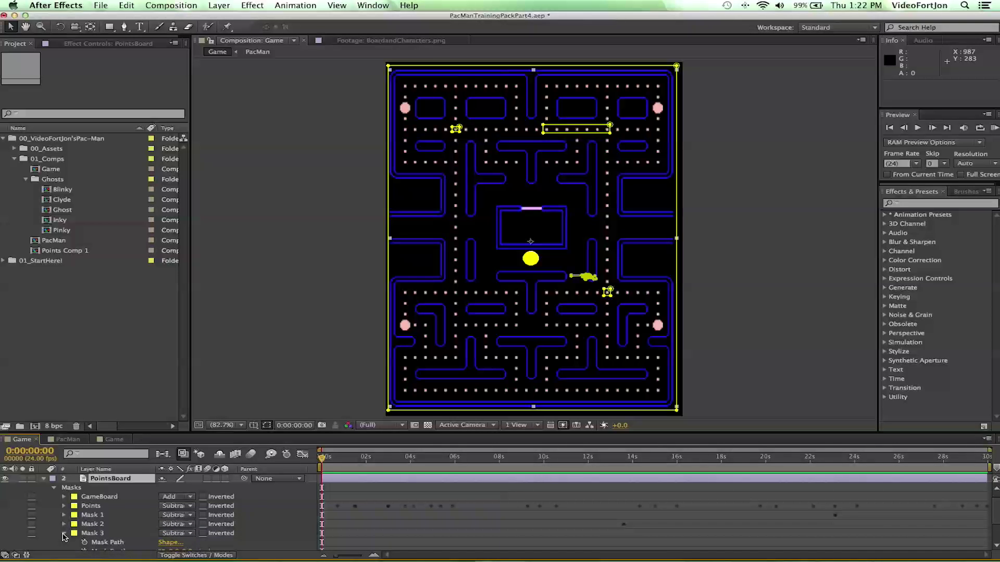
click(64, 539)
click(64, 534)
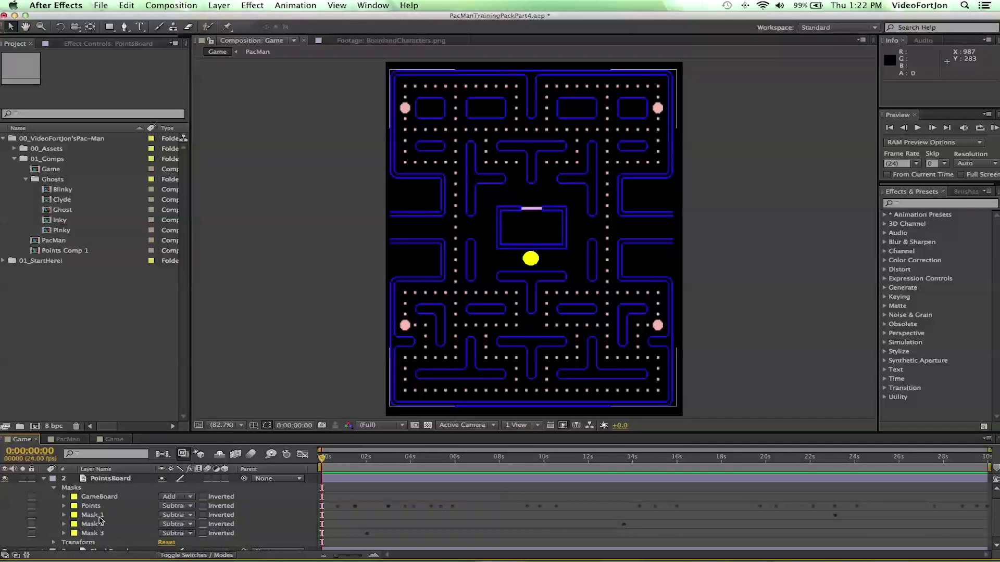
Select the PacMan layer and move the playhead slightly forward.
scroll(100, 521, up, 2)
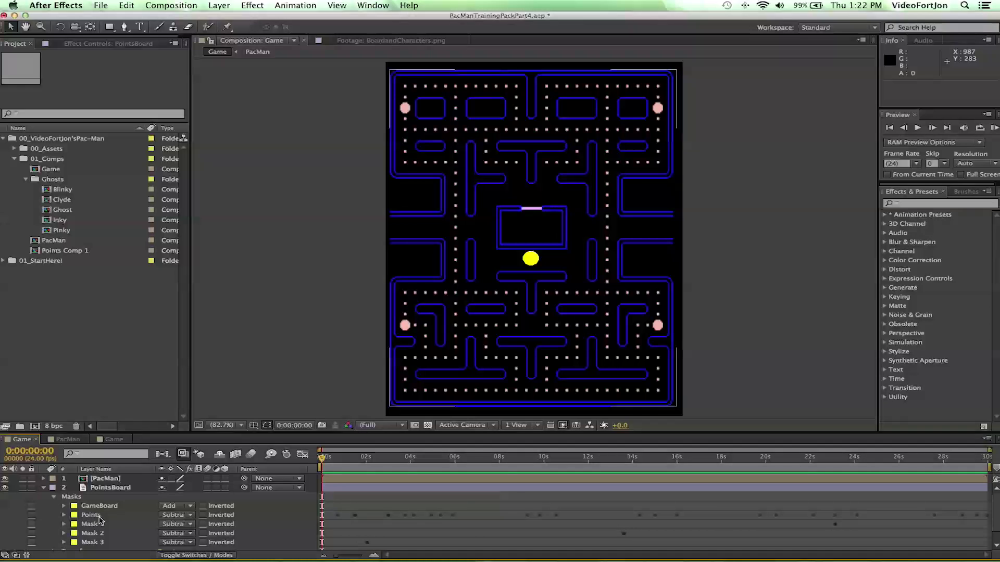
click(326, 477)
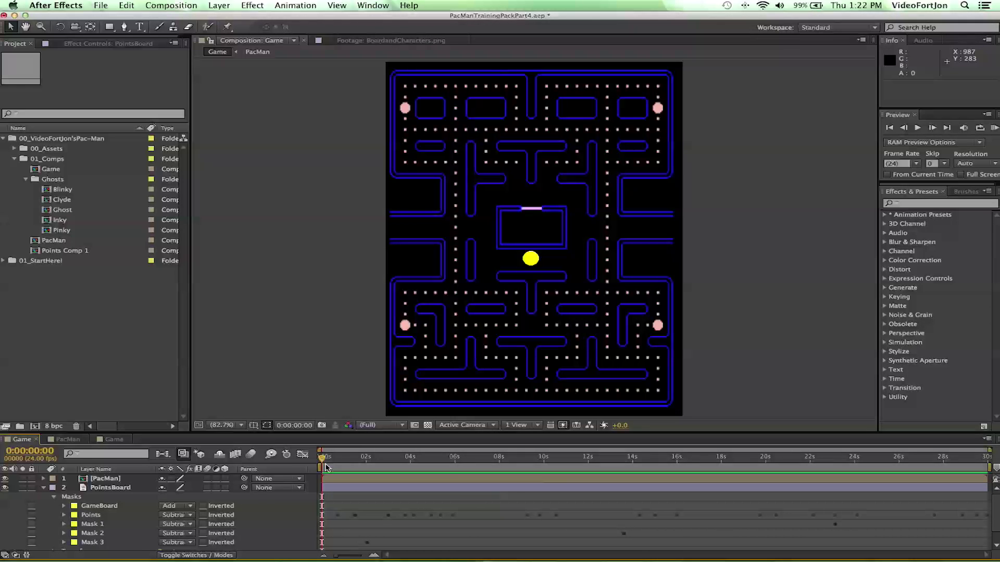
drag(323, 458, 676, 521)
click(994, 129)
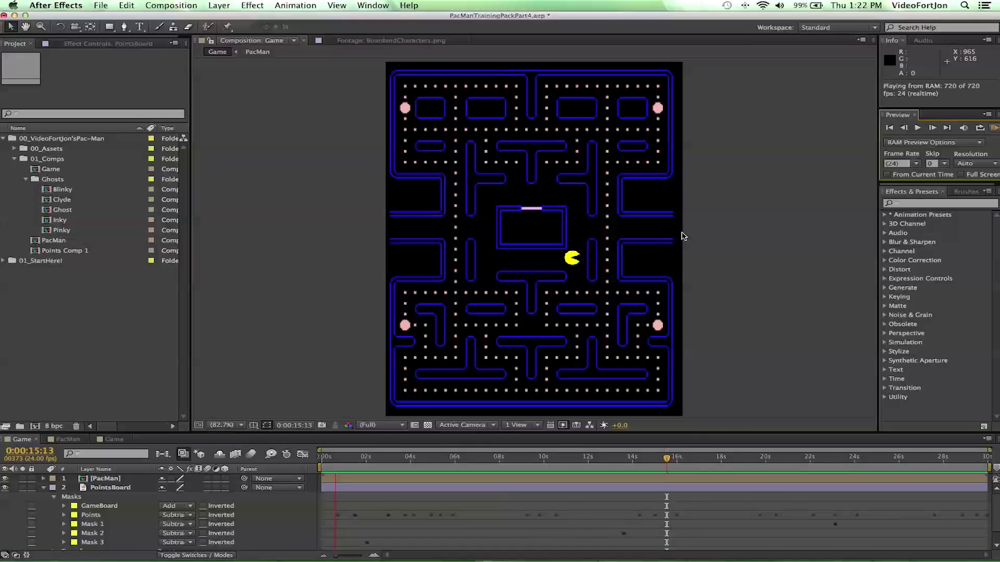